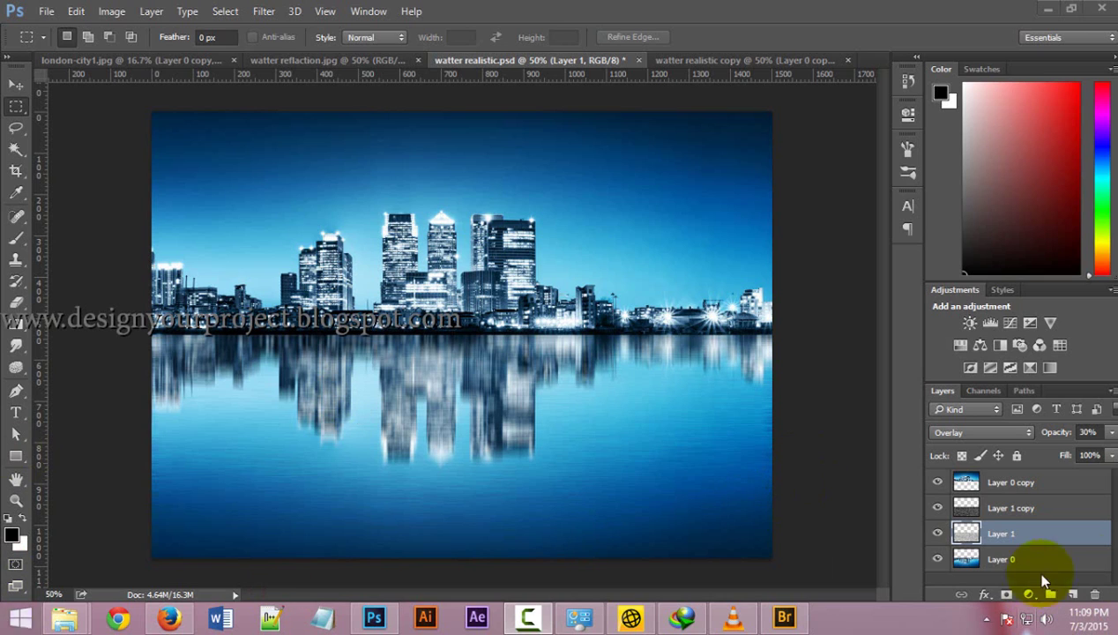
Cycle through the watter realistic copy, watter realistic.psd and watter reflaction.jpg tabs, ending on london-city1.jpg
click(702, 64)
click(424, 58)
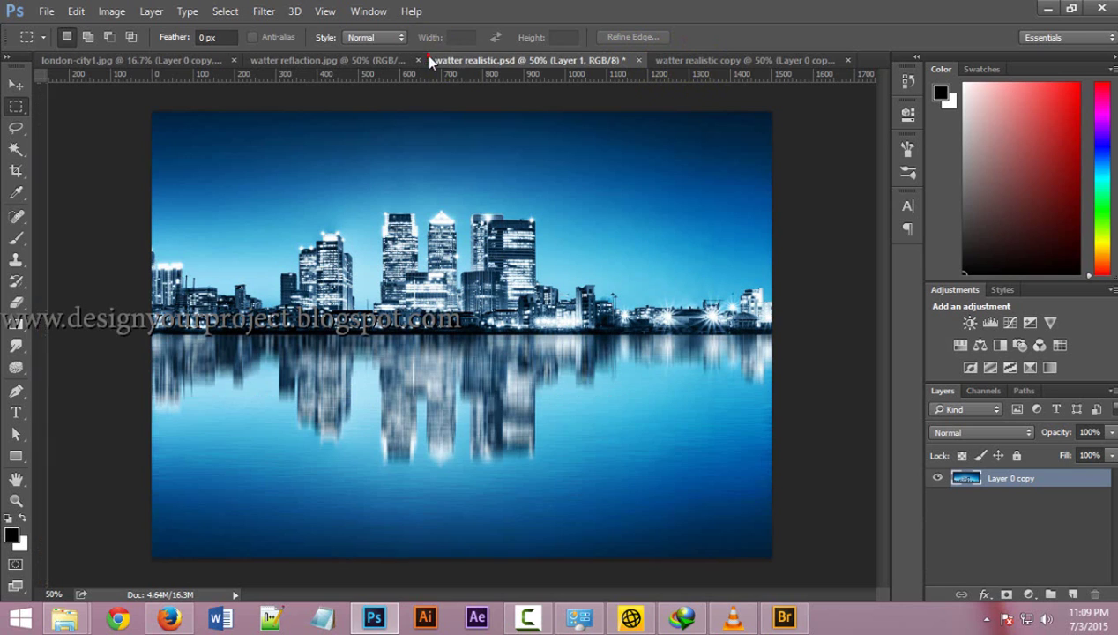
click(286, 62)
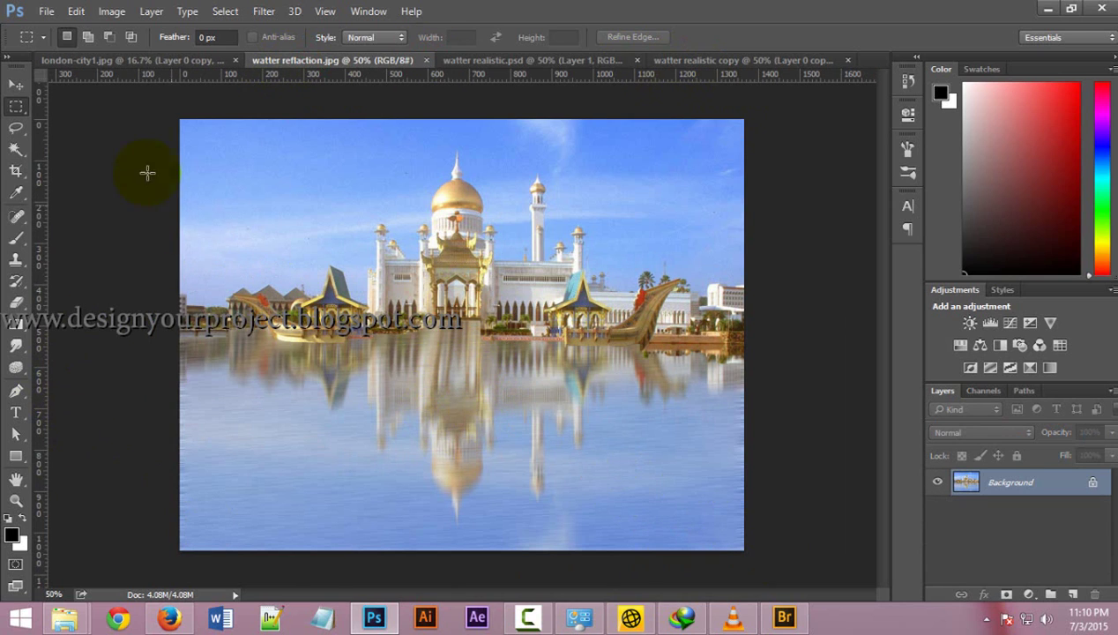
click(132, 60)
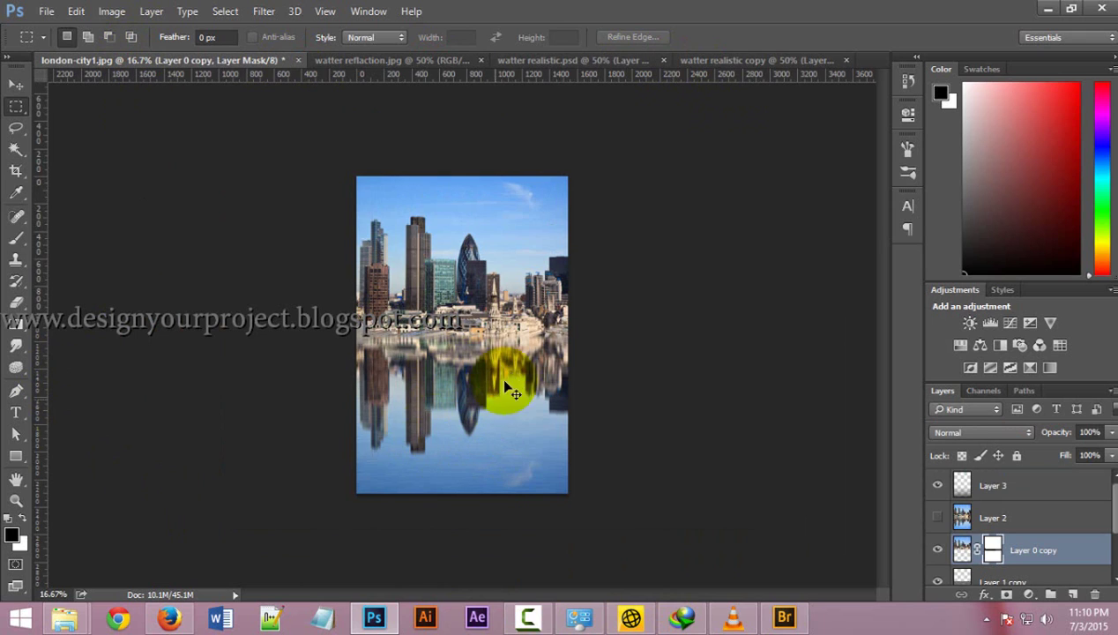
Zoom to 25%, then hide and re-show Layer 1 copy, Layer 1 and Layer 0
key(ctrl+plus)
scroll(977, 564, down, 2)
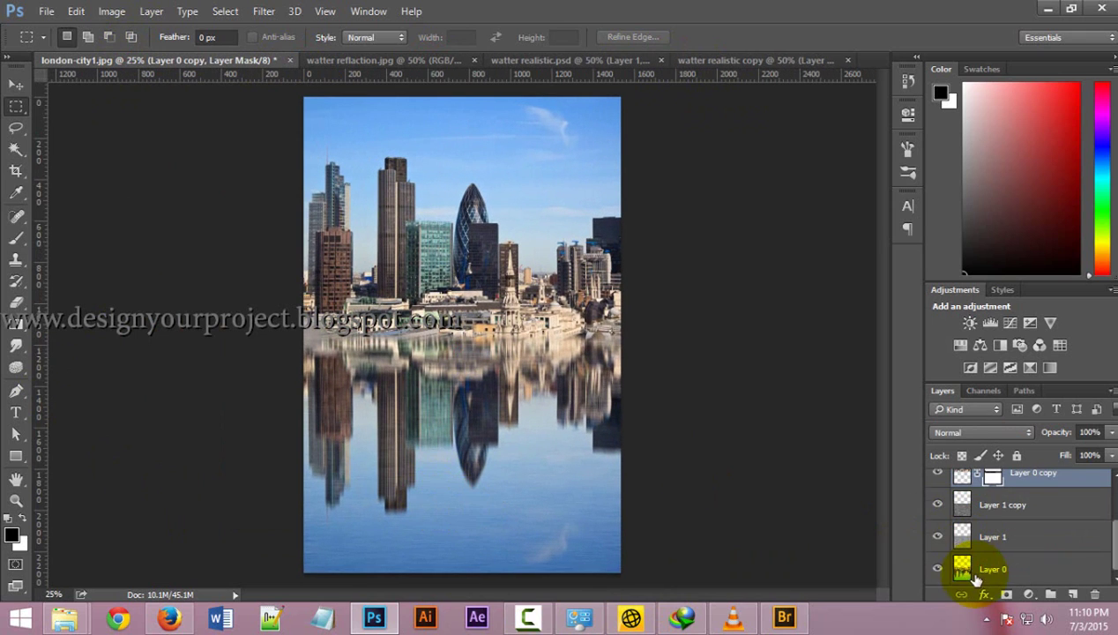
drag(937, 569, 937, 504)
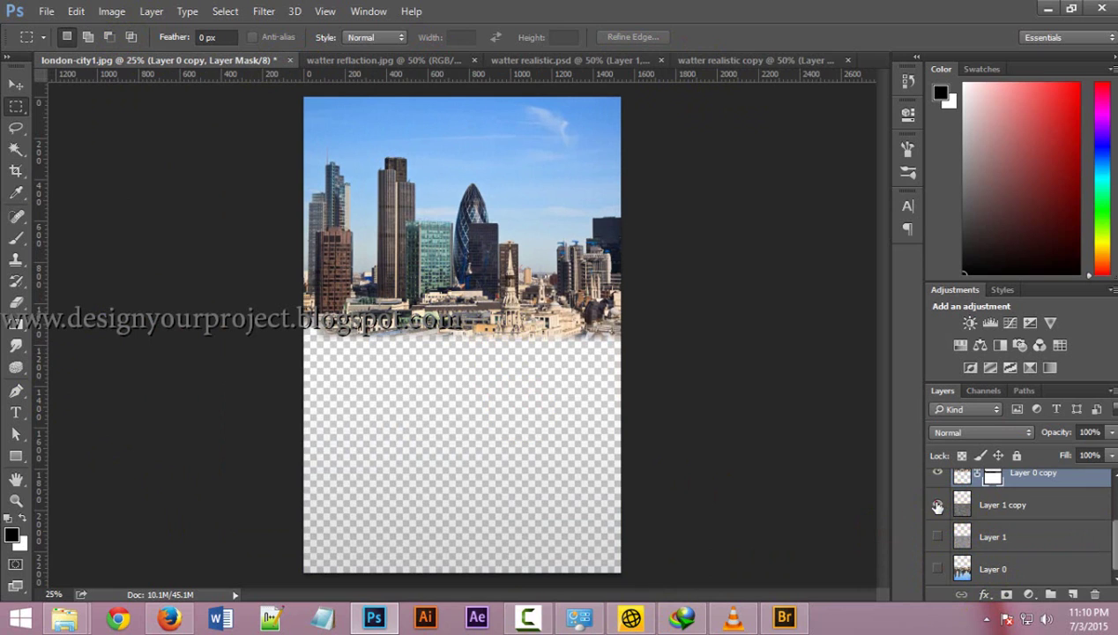
click(937, 504)
click(937, 536)
click(937, 568)
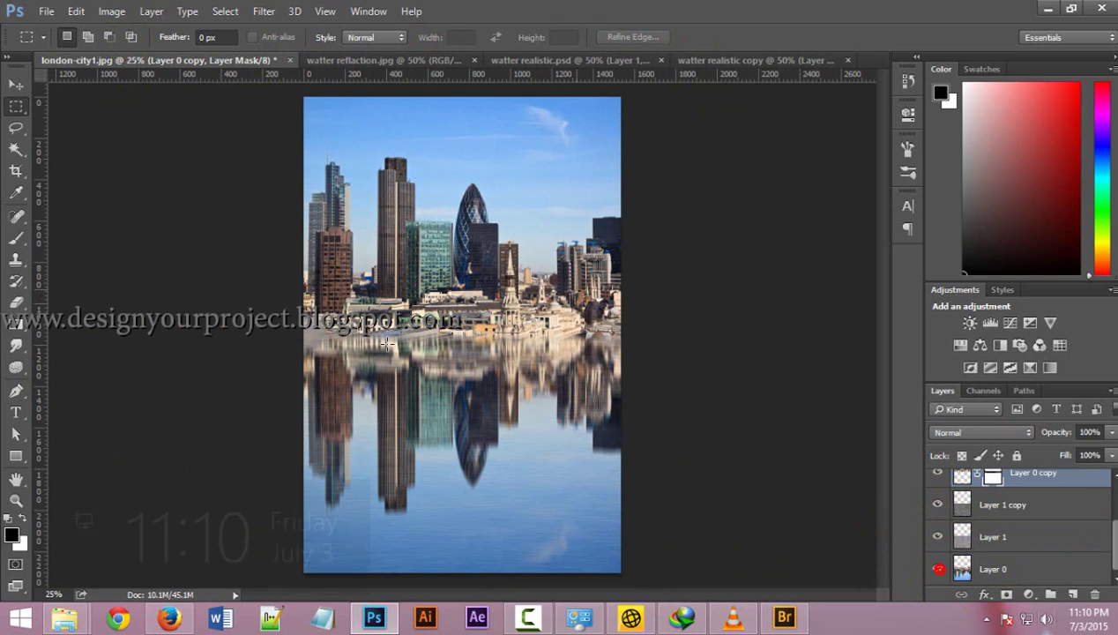
click(555, 429)
Select the Move tool and drag on the skyline image
click(15, 70)
click(15, 84)
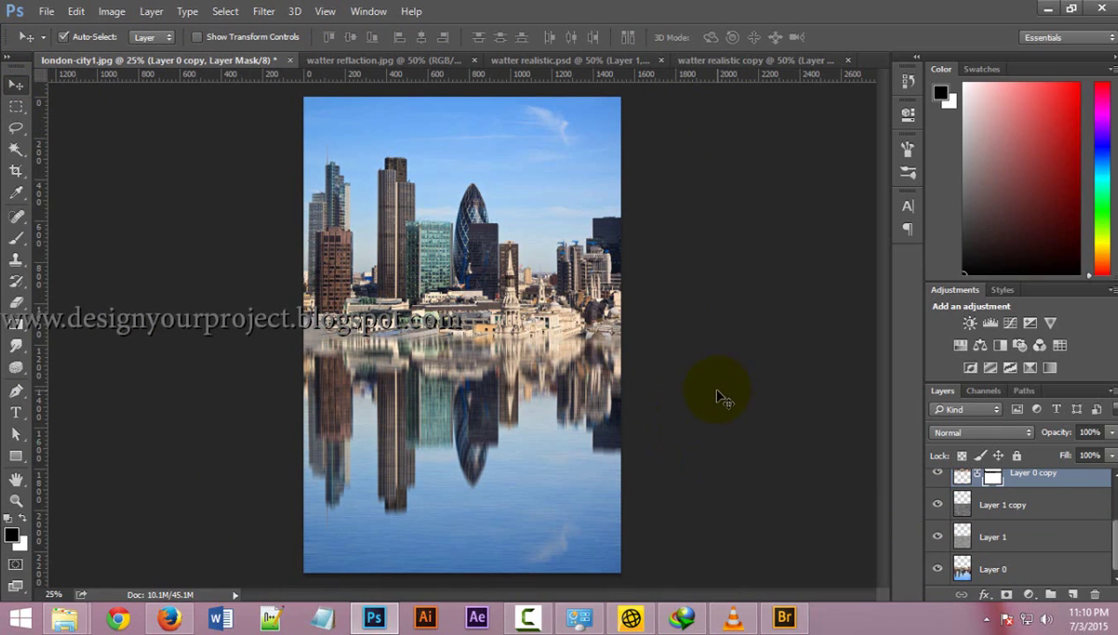
drag(547, 456, 614, 421)
Bring Firefox forward and scroll down through the designyourproject blog's Photoshop plugin posts
click(172, 617)
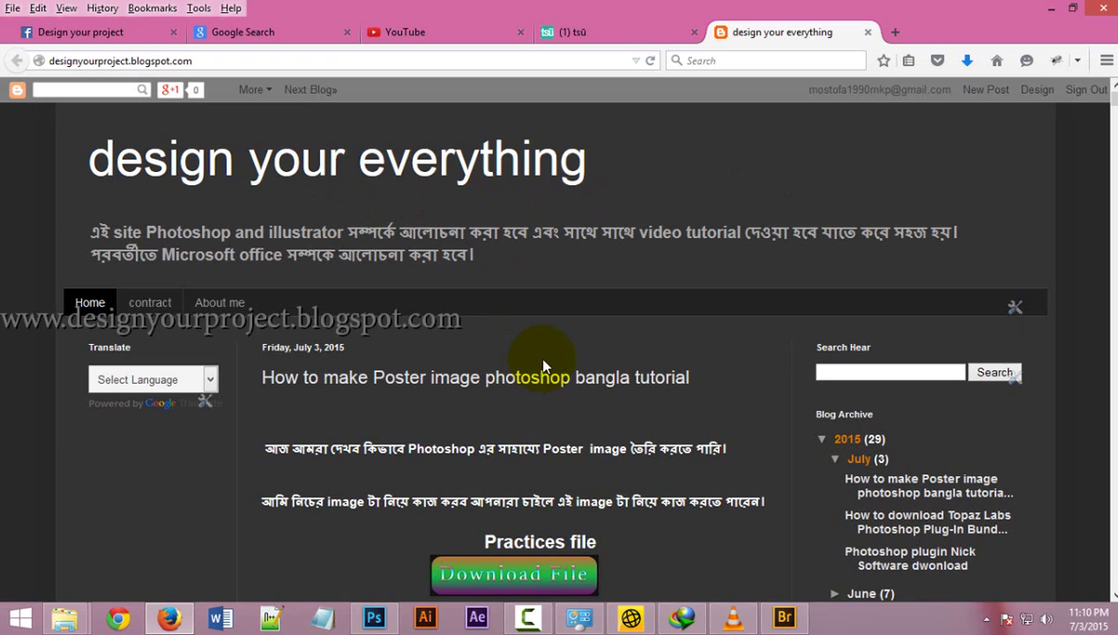
scroll(539, 361, down, 2)
scroll(539, 361, down, 2)
scroll(533, 396, down, 3)
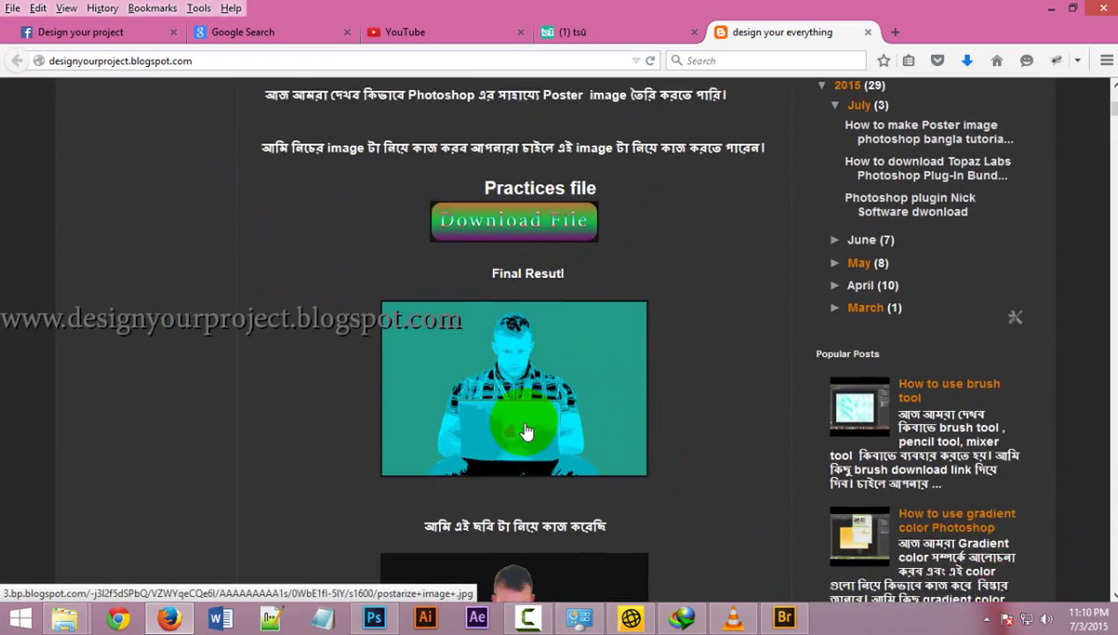
scroll(526, 430, down, 3)
scroll(527, 428, down, 2)
scroll(547, 424, down, 3)
scroll(555, 410, down, 4)
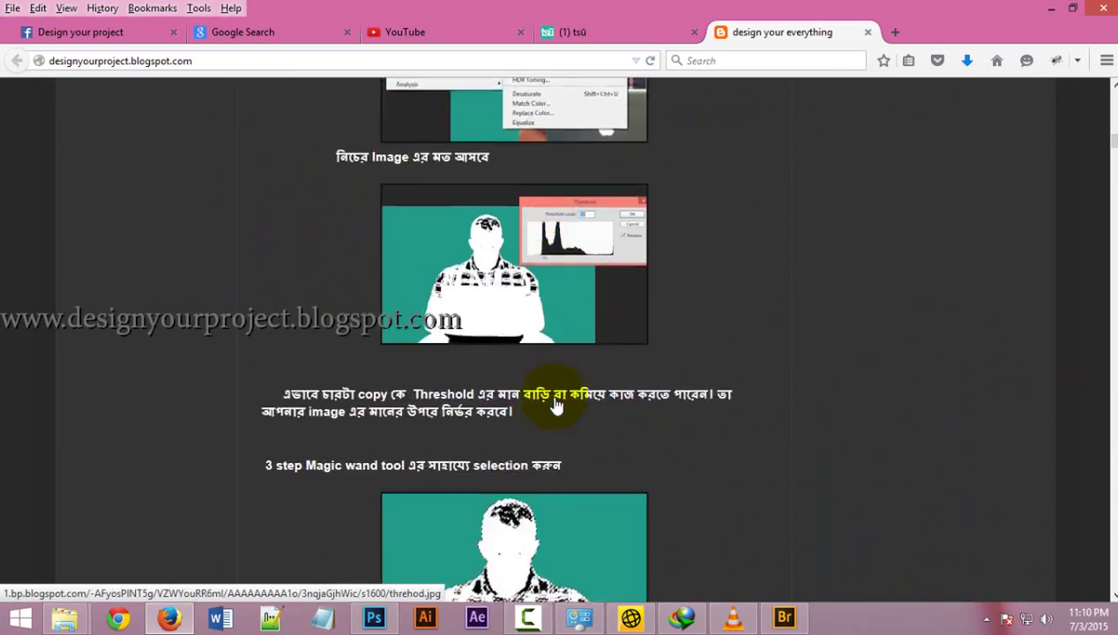
scroll(555, 404, down, 3)
scroll(568, 387, down, 4)
scroll(564, 444, down, 3)
scroll(571, 452, down, 4)
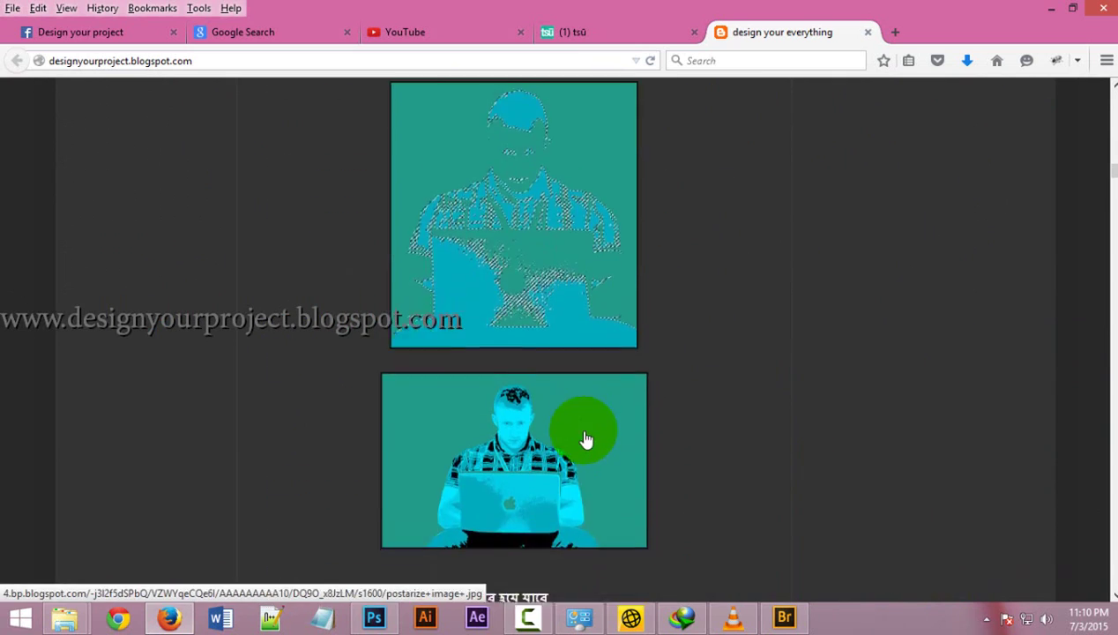
scroll(574, 438, down, 3)
scroll(256, 366, down, 1)
scroll(544, 453, down, 3)
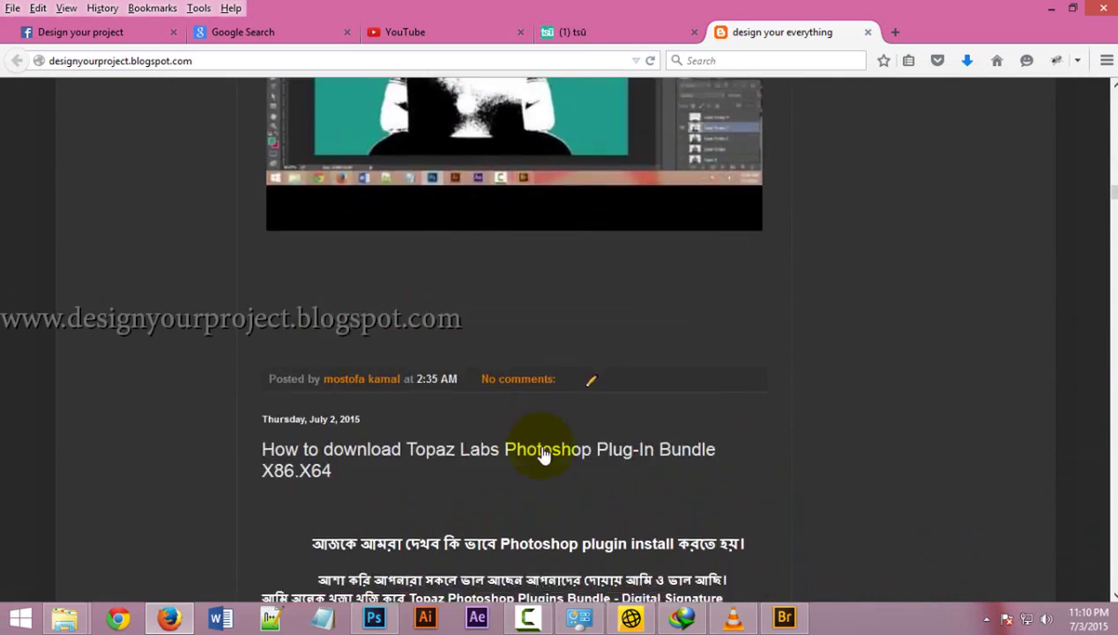
scroll(544, 453, down, 3)
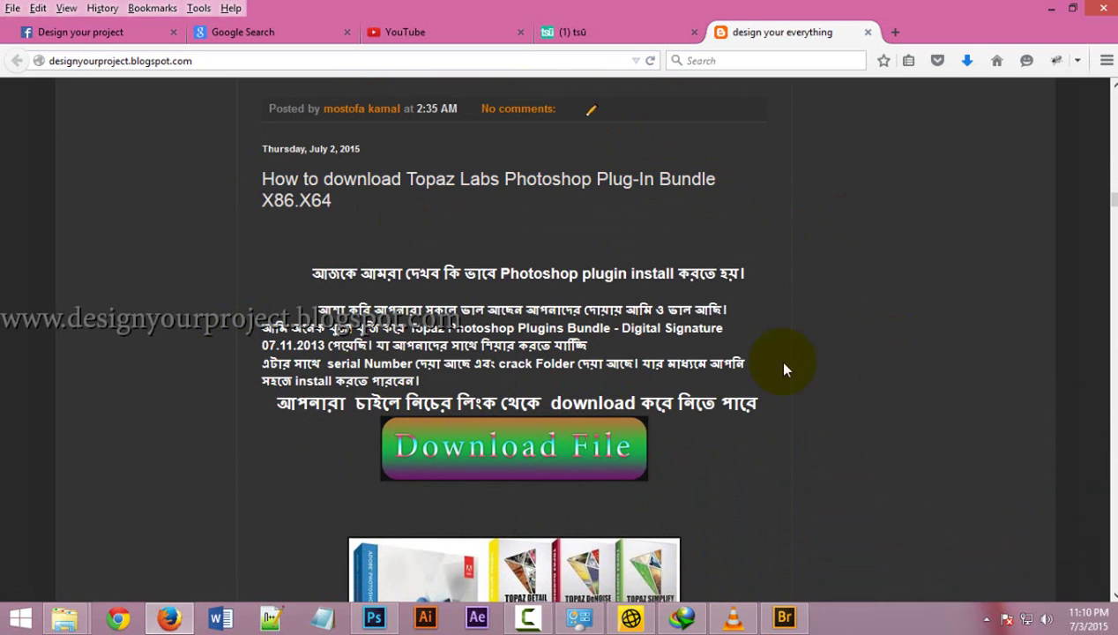
scroll(701, 387, down, 2)
scroll(694, 406, down, 3)
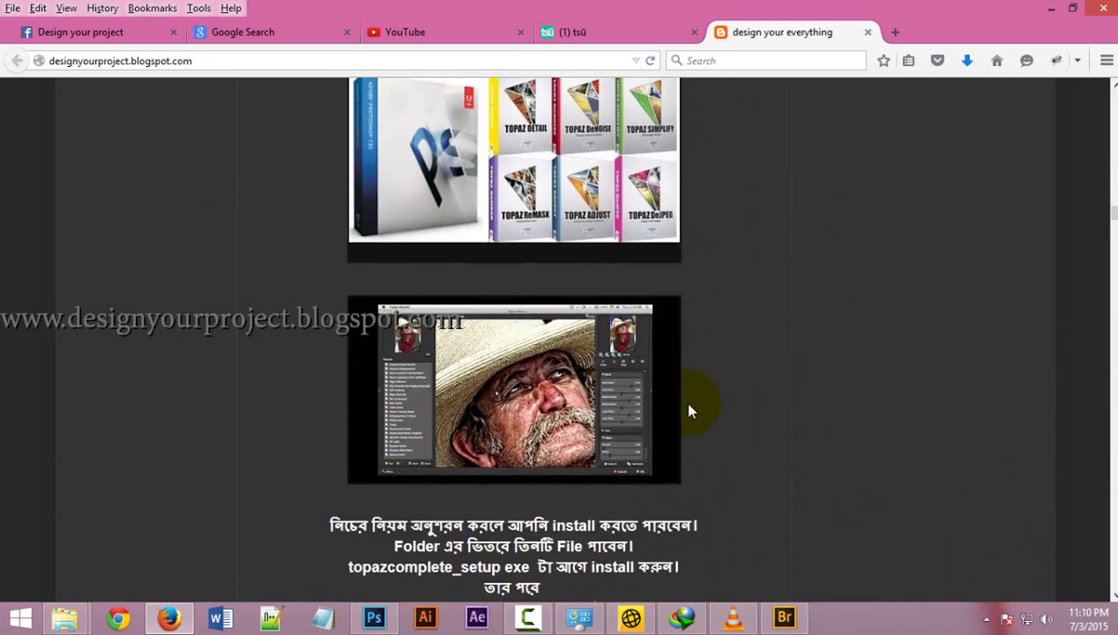
scroll(694, 406, down, 3)
scroll(693, 402, down, 3)
scroll(693, 402, down, 5)
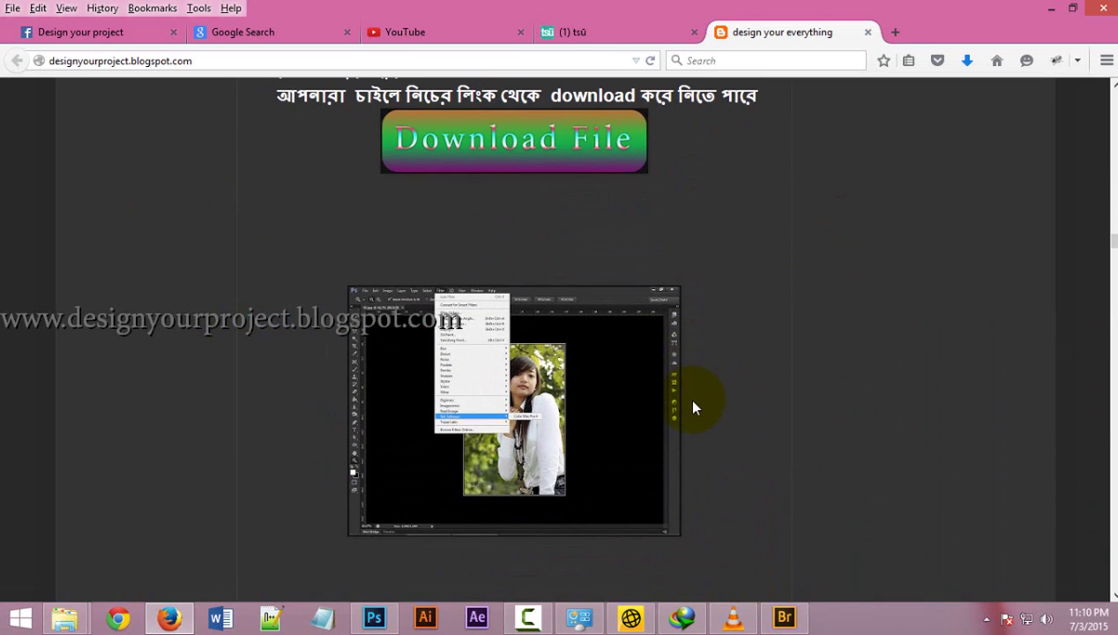
scroll(693, 406, up, 2)
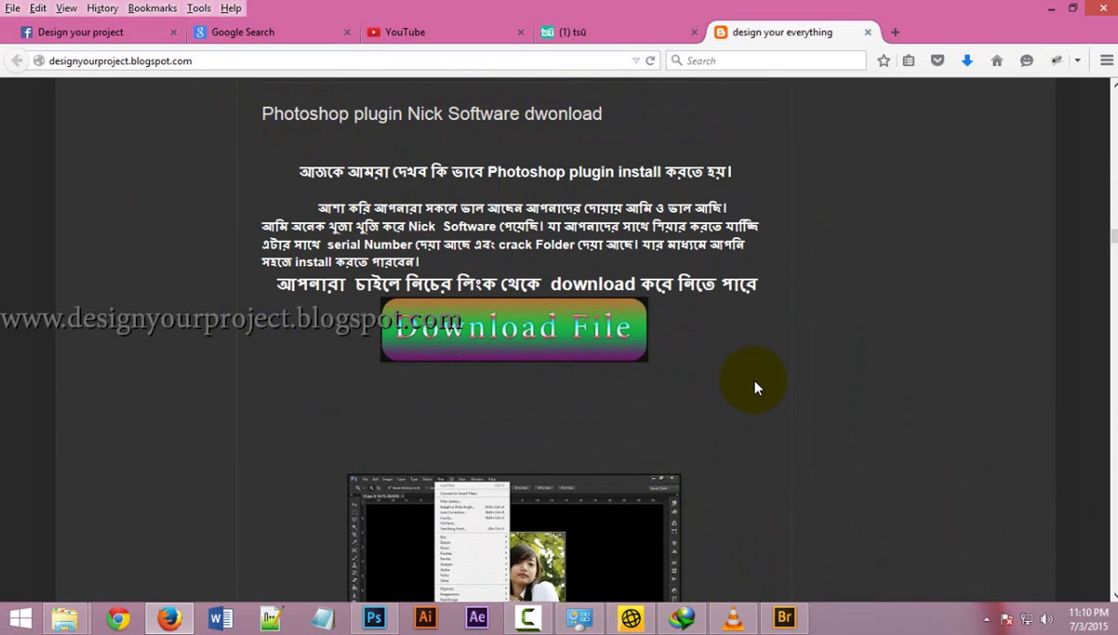
scroll(749, 379, down, 3)
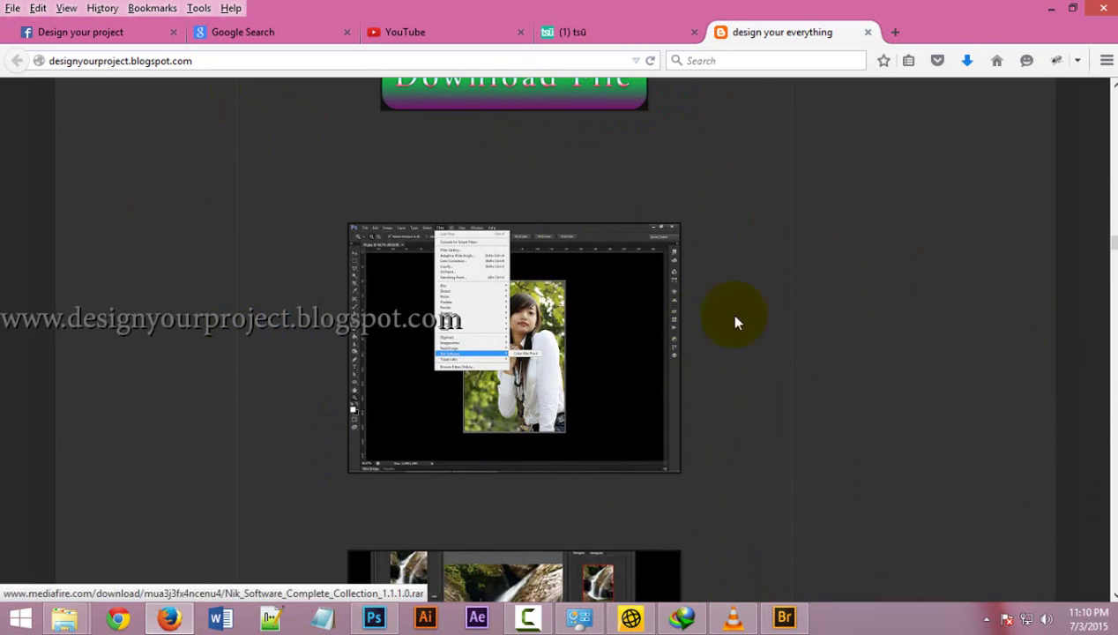
scroll(731, 371, down, 4)
scroll(727, 401, down, 2)
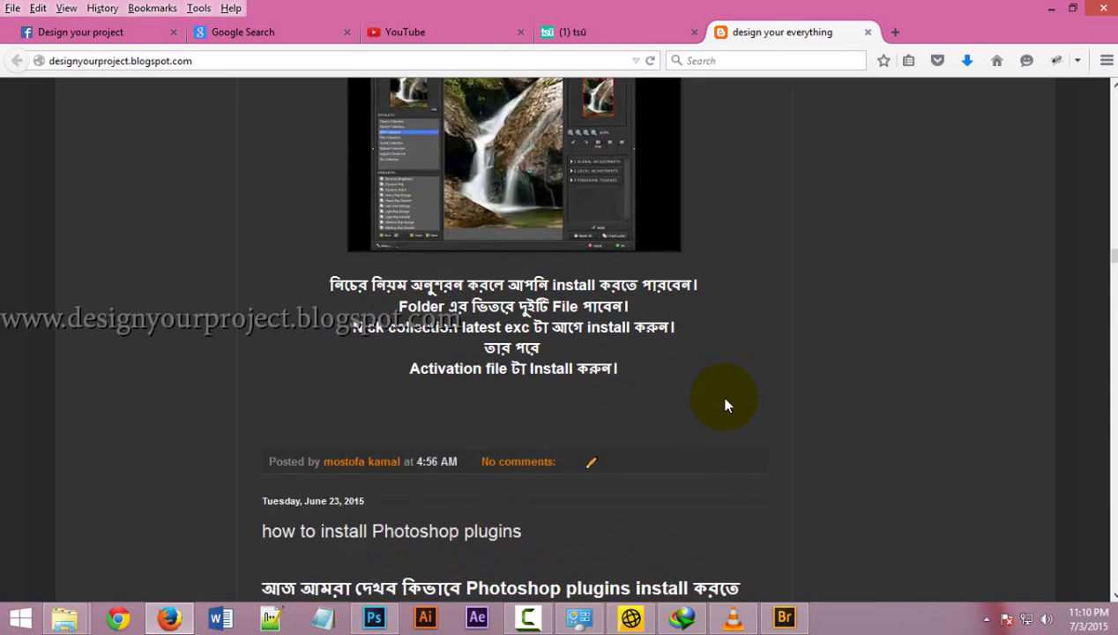
scroll(723, 407, down, 4)
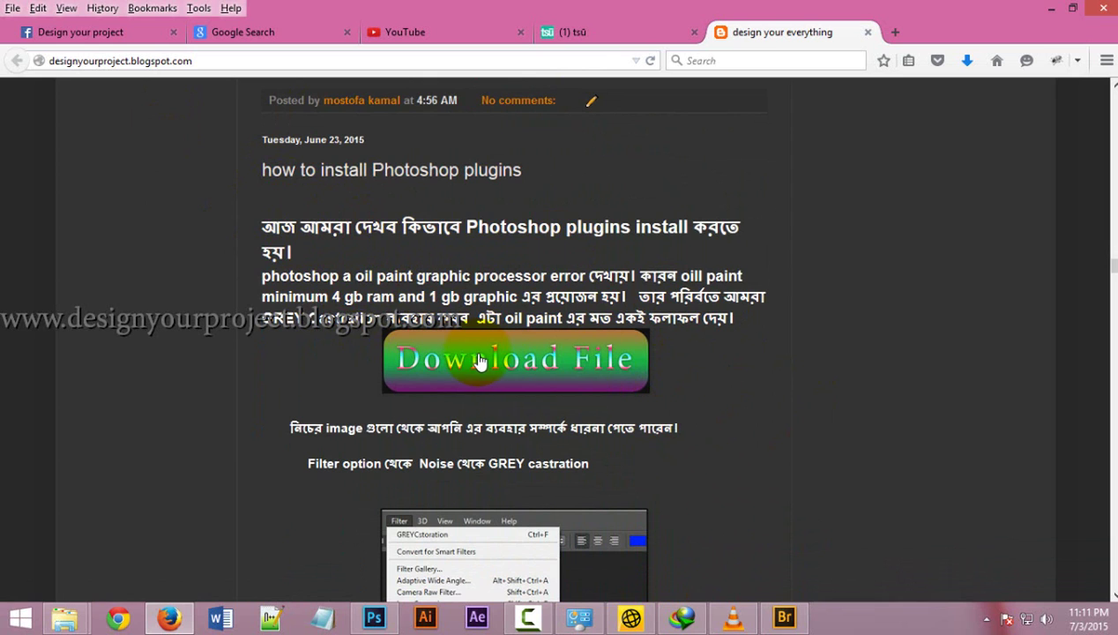
scroll(481, 360, down, 1)
scroll(482, 360, down, 3)
scroll(476, 352, down, 1)
scroll(494, 352, down, 3)
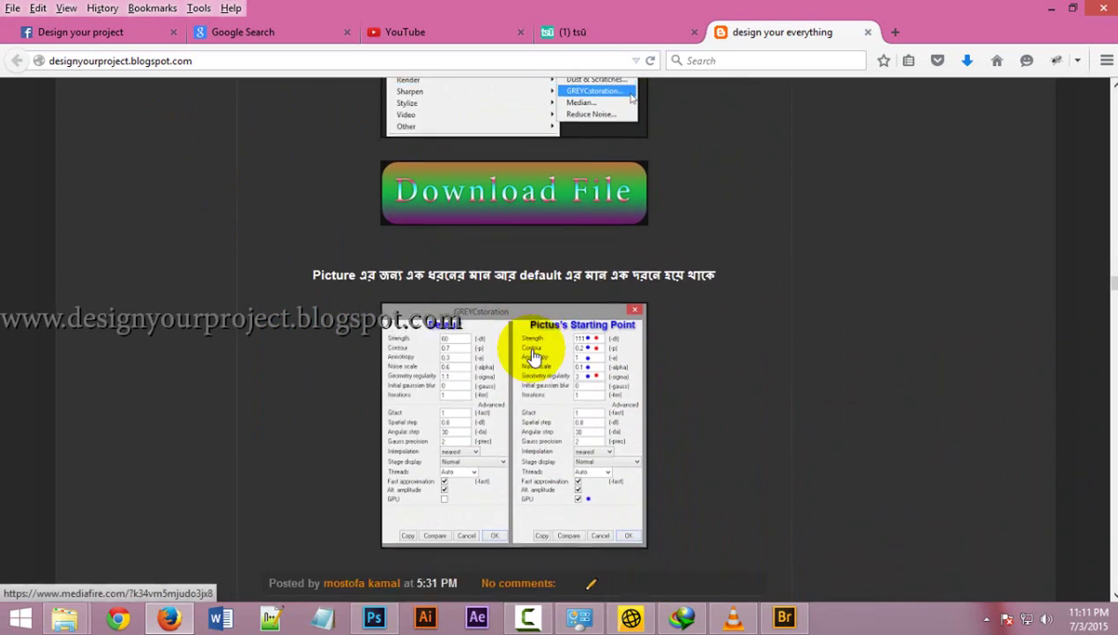
scroll(547, 370, down, 1)
Scroll back up the blog and switch to the YouTube What to Watch page
scroll(564, 353, up, 2)
scroll(573, 324, up, 2)
scroll(571, 300, up, 4)
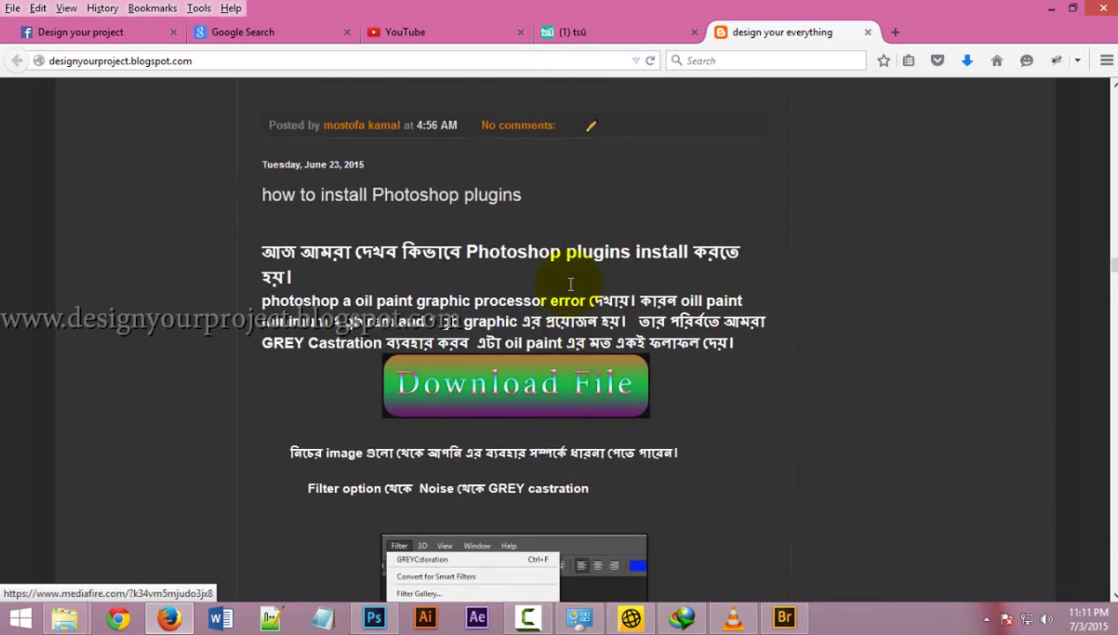
scroll(572, 278, up, 3)
scroll(571, 262, up, 3)
scroll(566, 246, up, 3)
scroll(529, 230, up, 2)
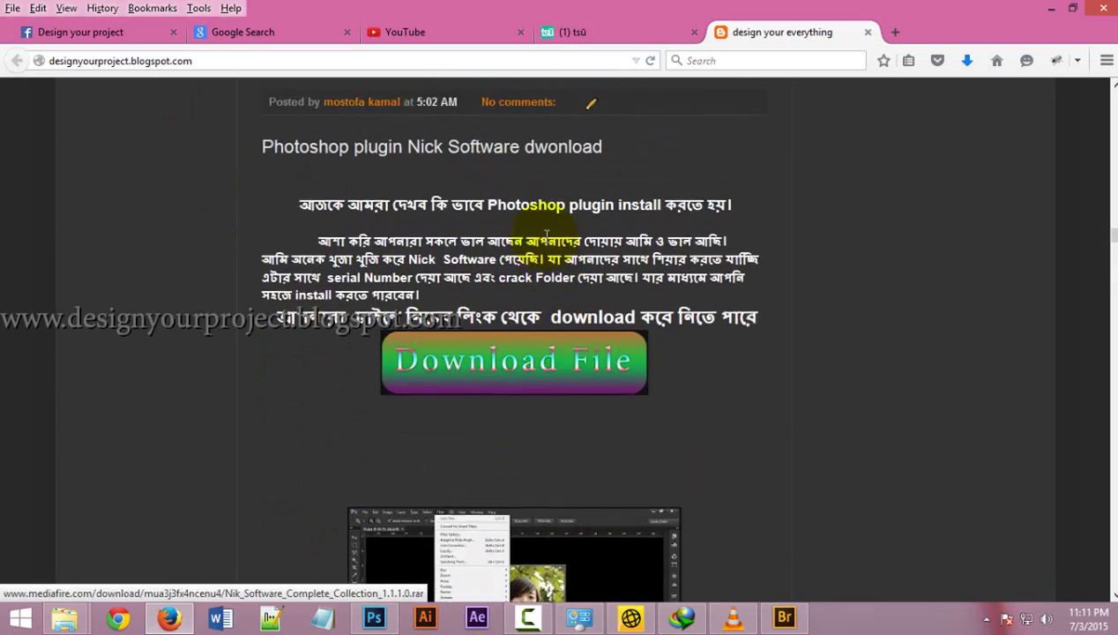
scroll(452, 207, up, 3)
click(384, 30)
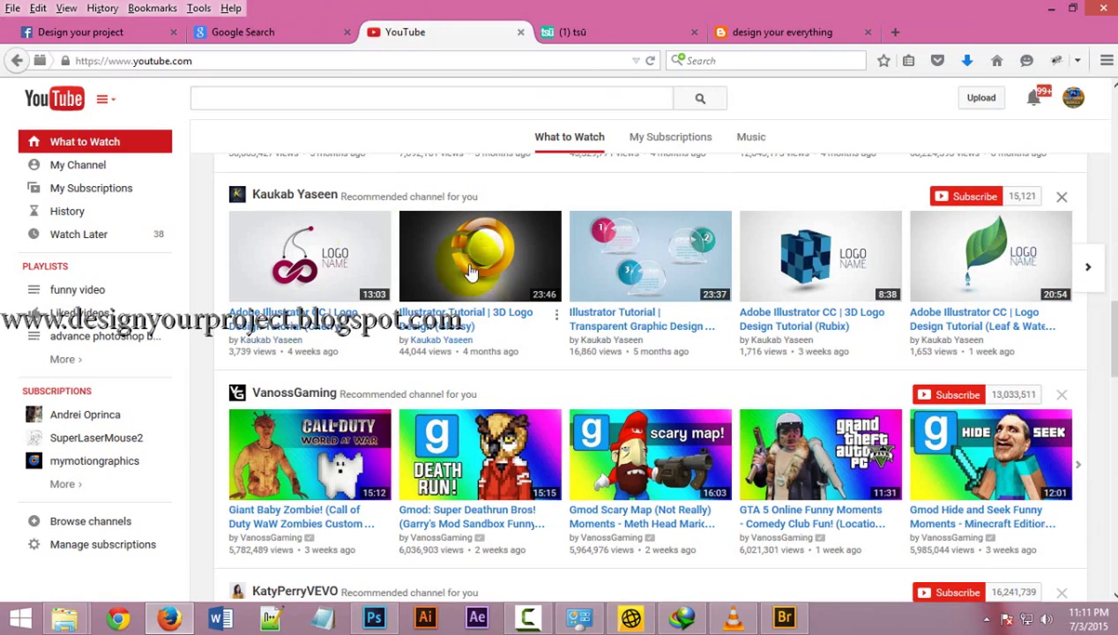
Open My Channel on YouTube and scroll through it
click(88, 166)
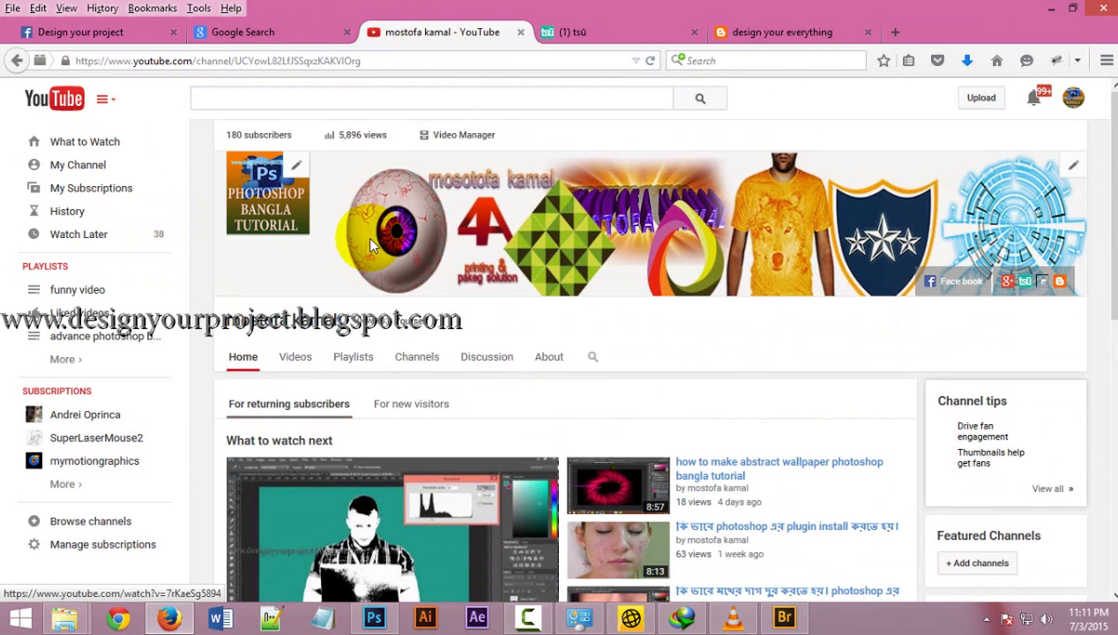
scroll(482, 324, down, 3)
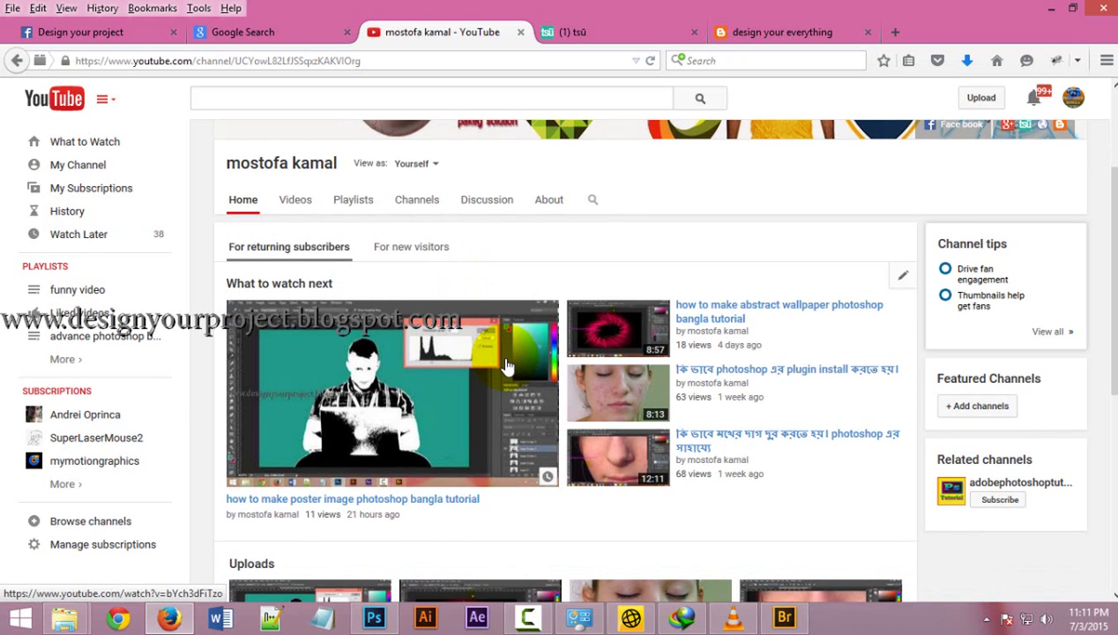
scroll(507, 365, up, 2)
Browse the Design your project Facebook group tab, then return to Photoshop
click(92, 31)
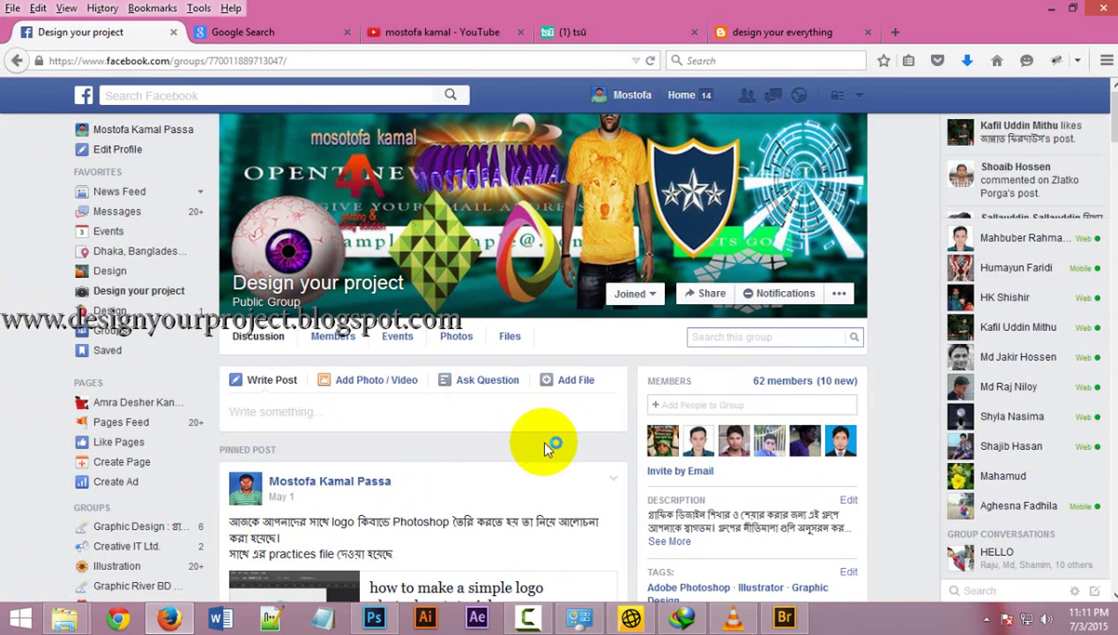
scroll(529, 434, down, 3)
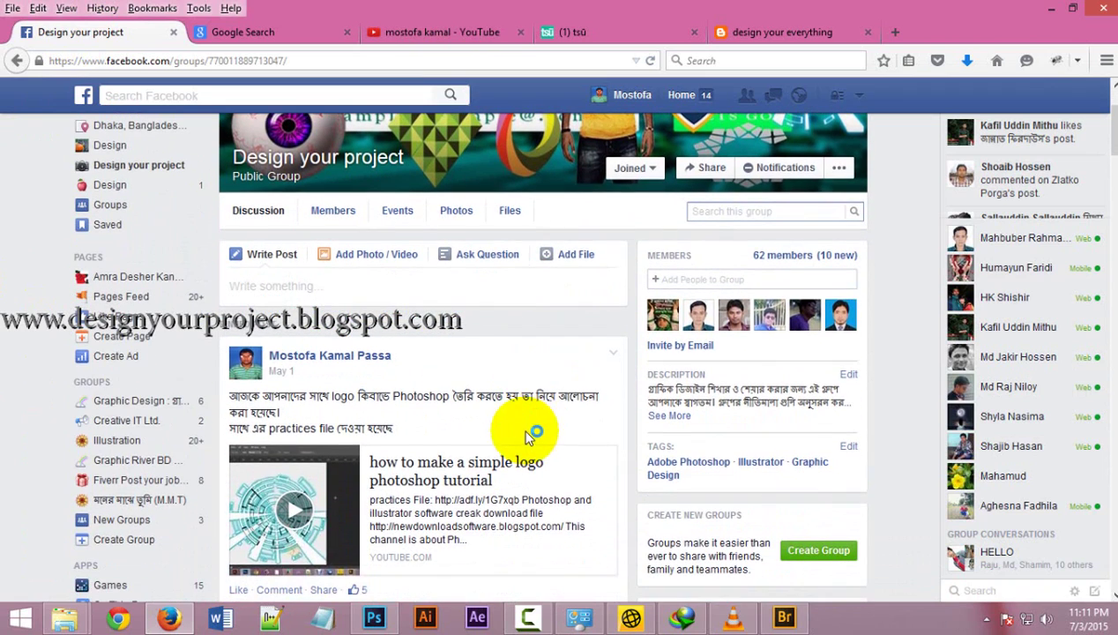
scroll(559, 426, up, 3)
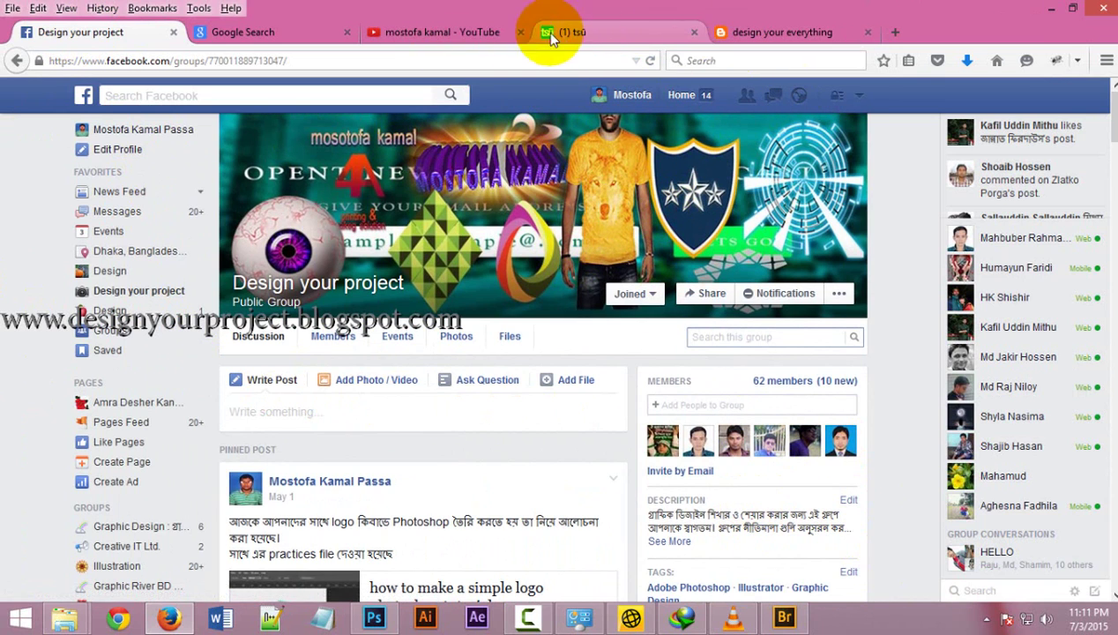
click(374, 617)
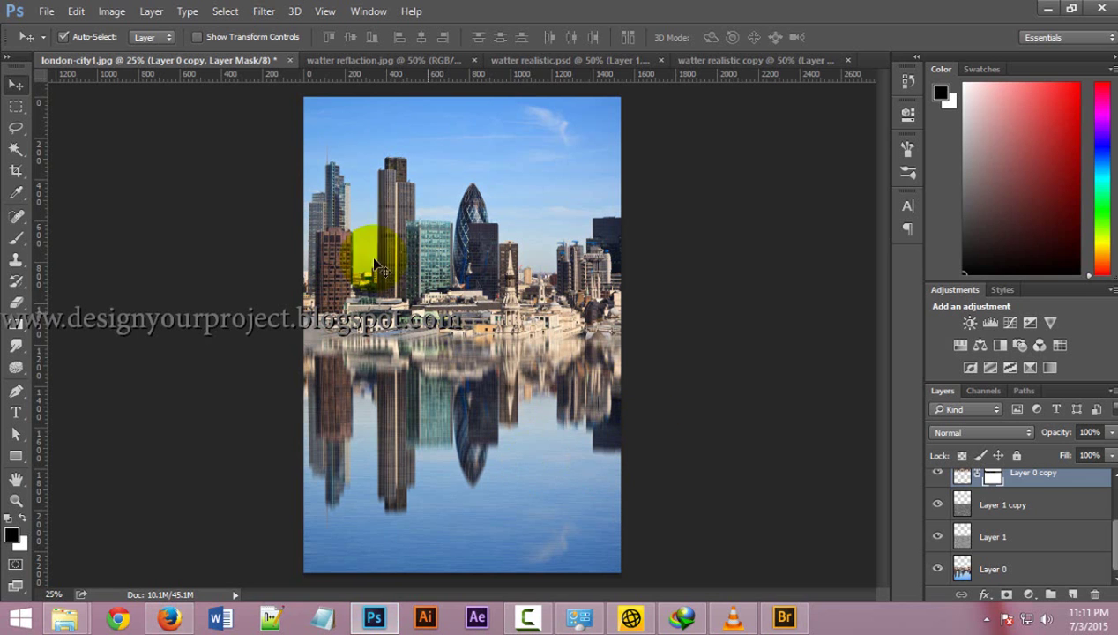
click(719, 59)
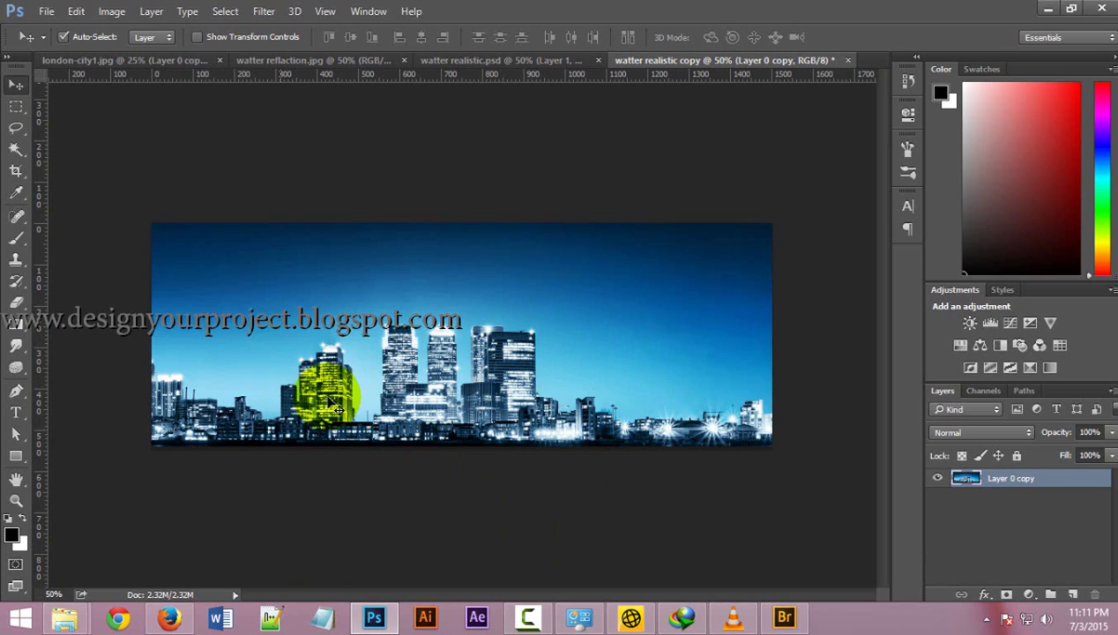
click(113, 13)
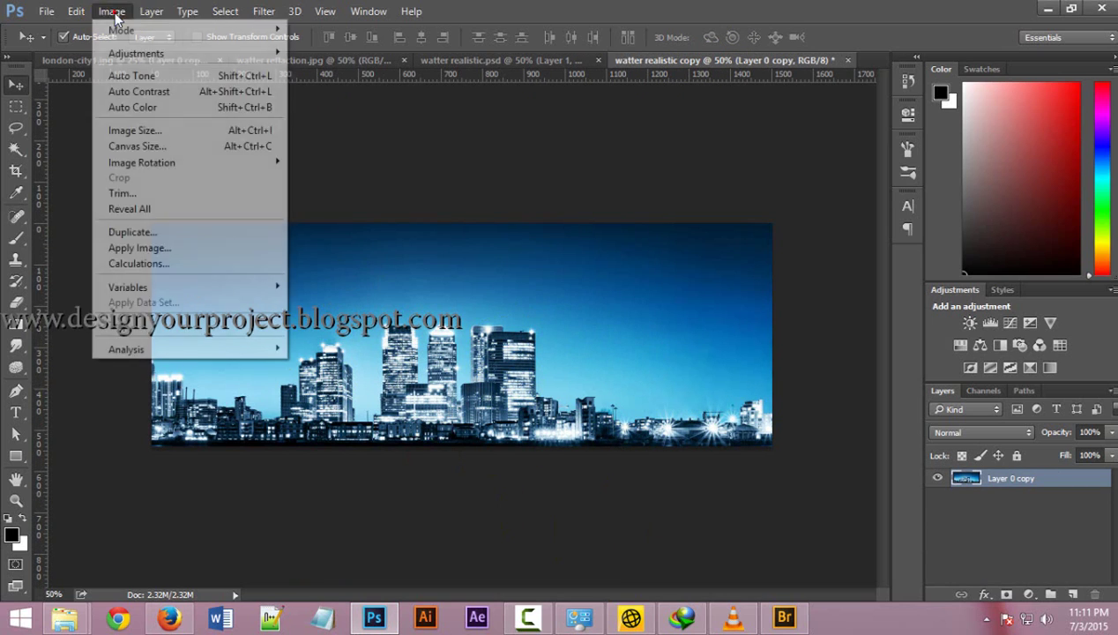
click(201, 132)
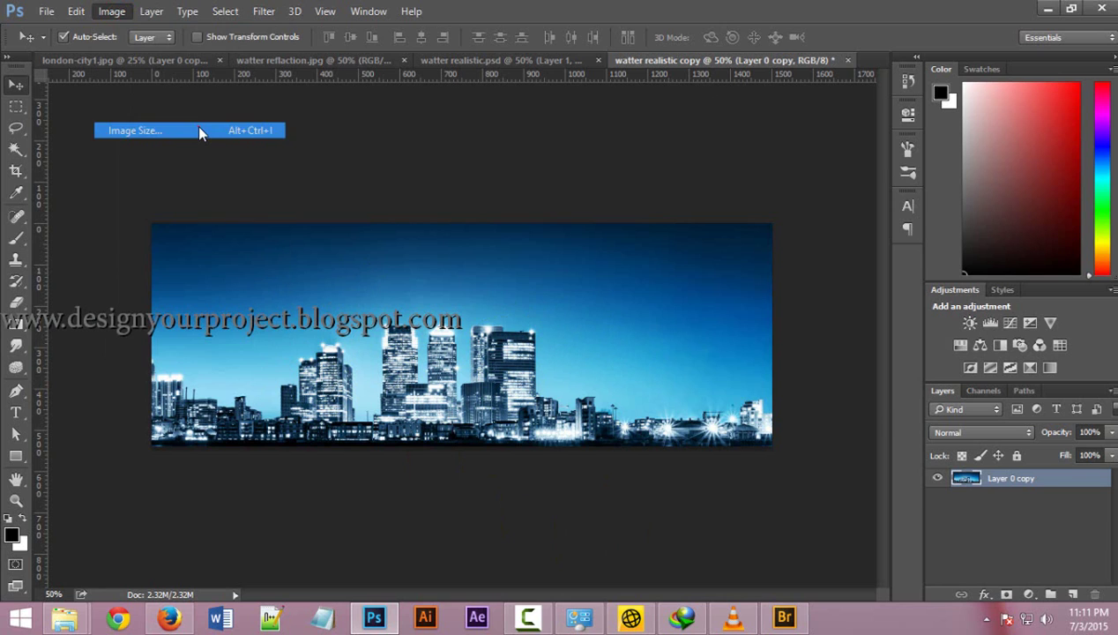
click(813, 120)
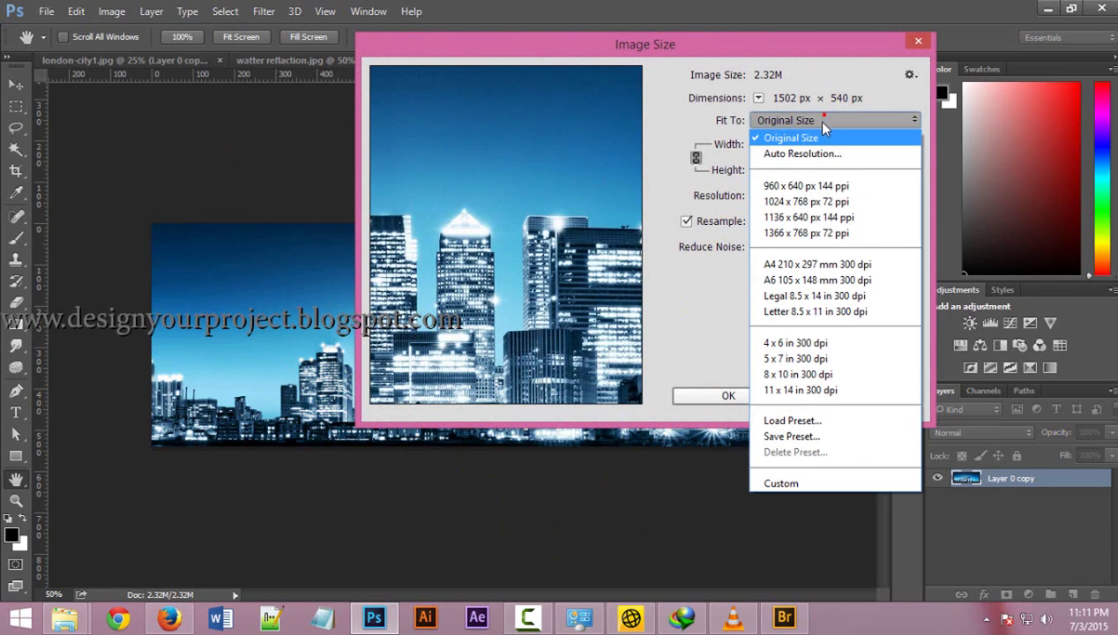
click(817, 121)
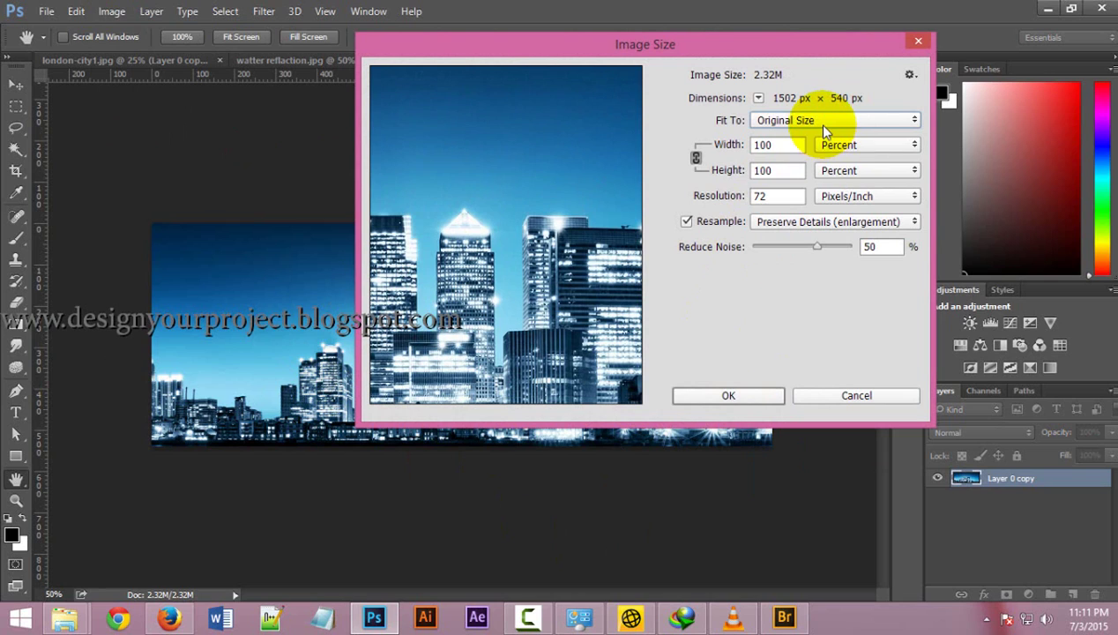
click(816, 121)
click(822, 127)
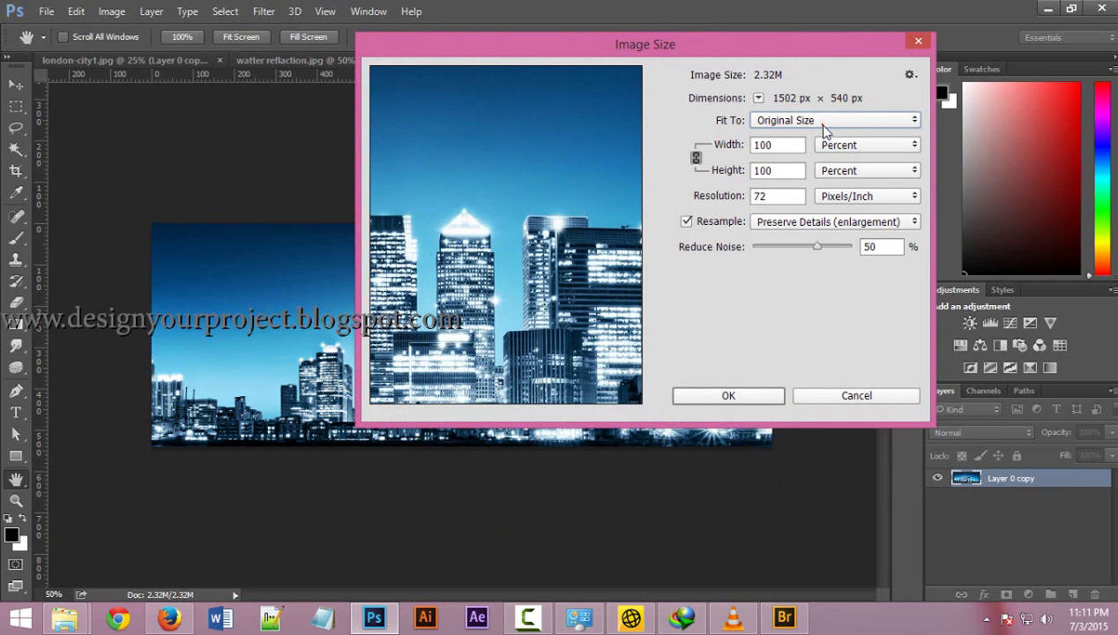
click(855, 148)
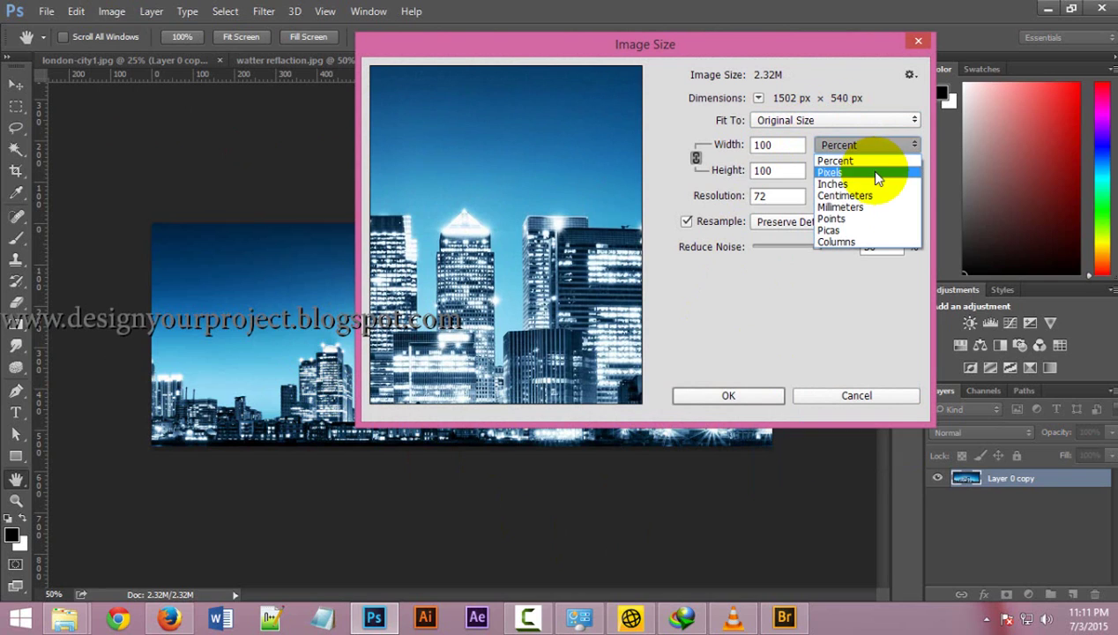
click(866, 169)
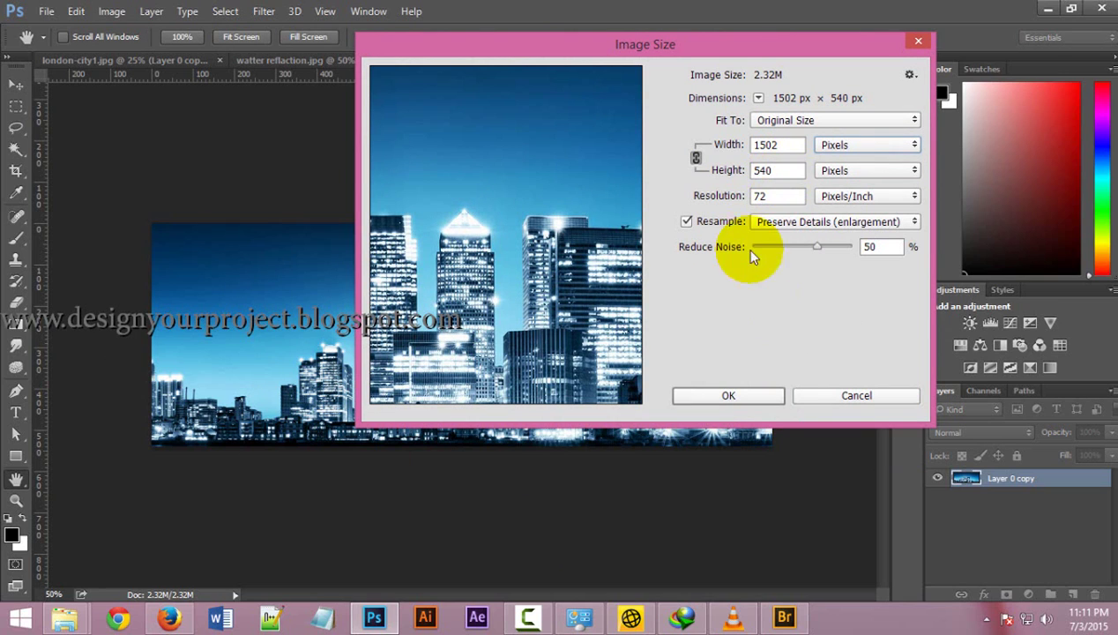
click(779, 196)
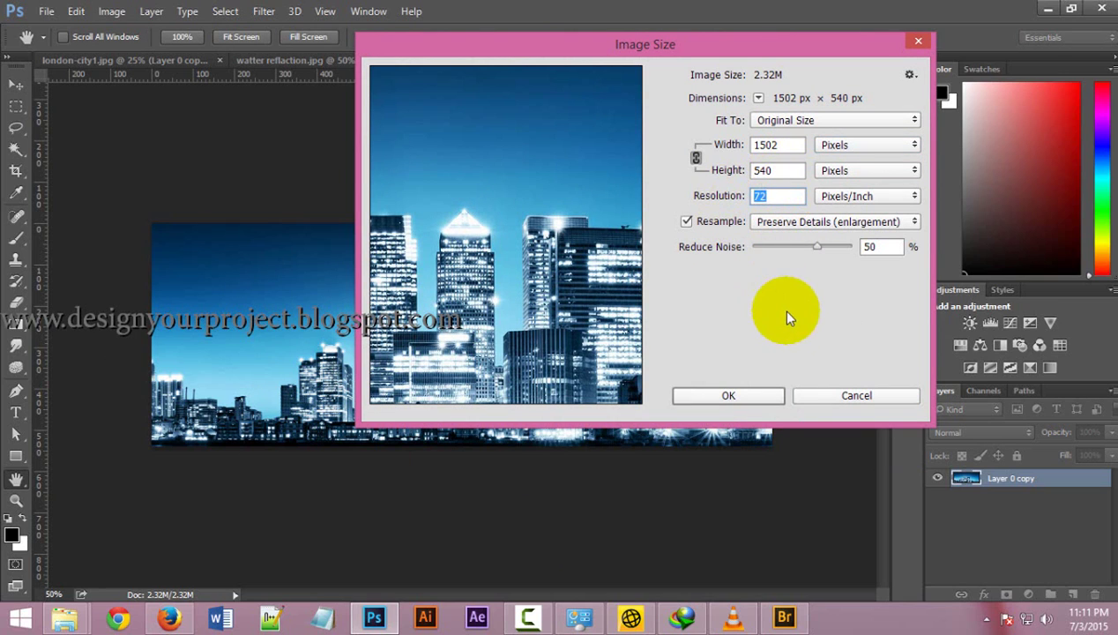
click(727, 397)
key(v)
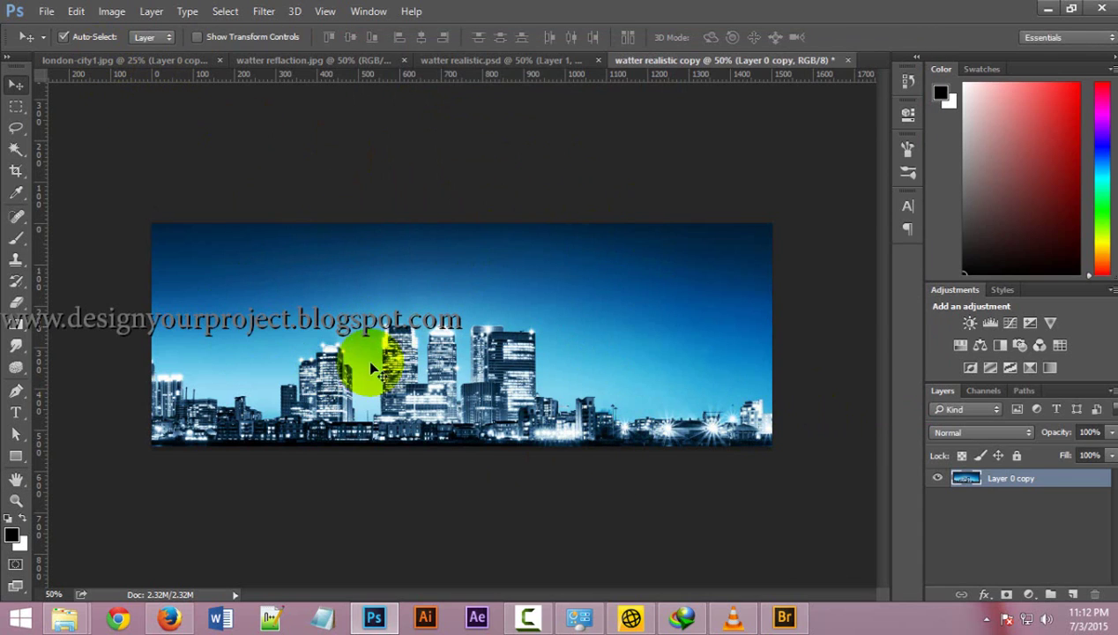
click(111, 12)
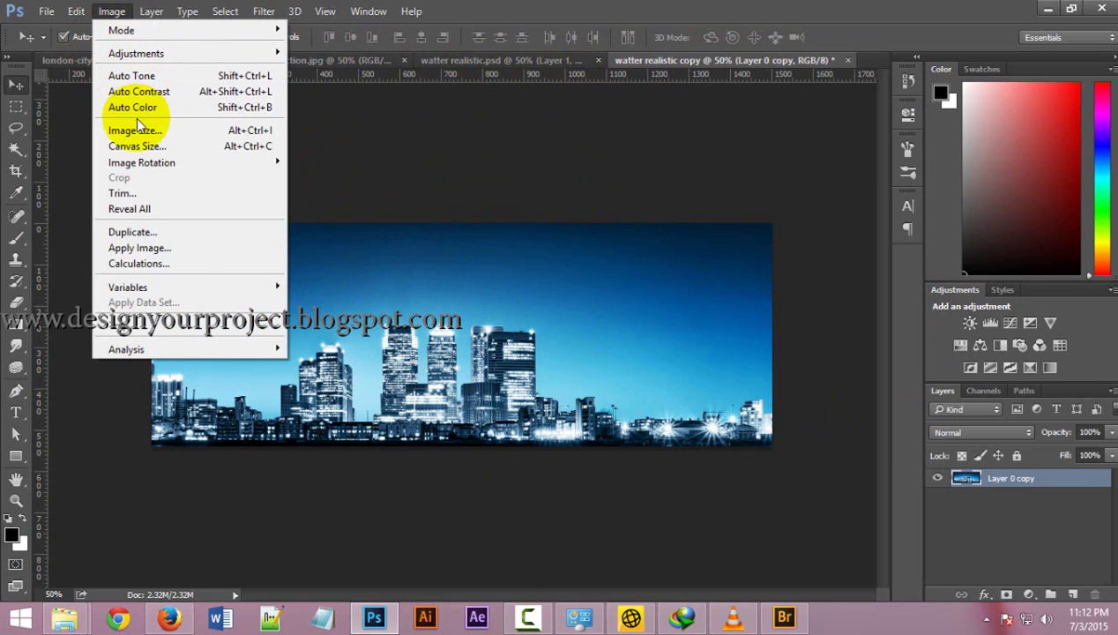
click(139, 150)
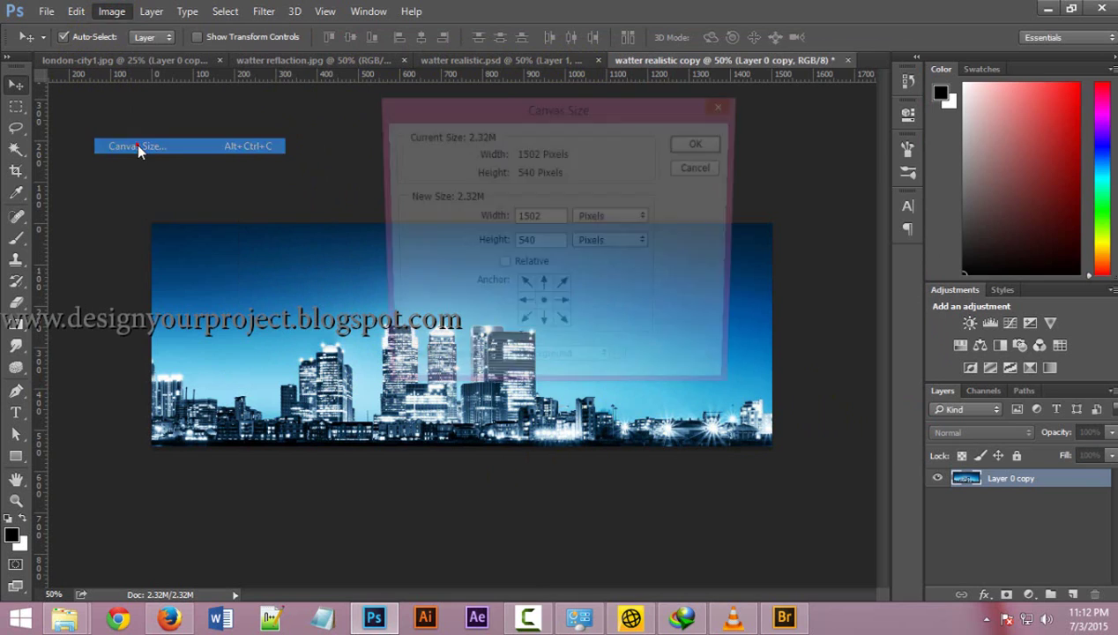
click(631, 223)
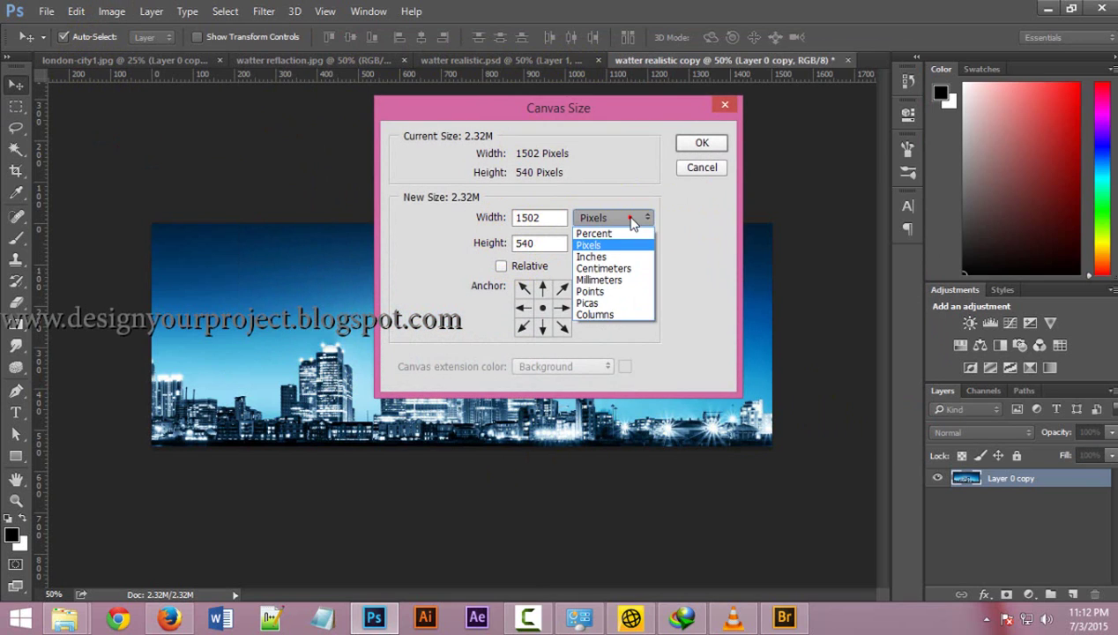
click(620, 232)
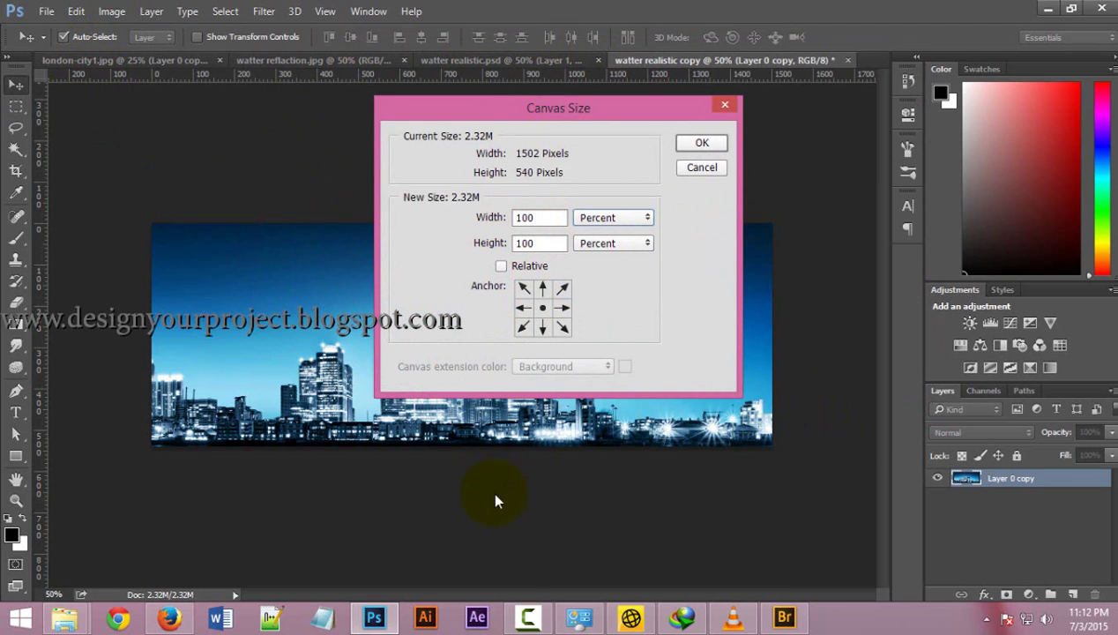
double_click(547, 245)
text(2)
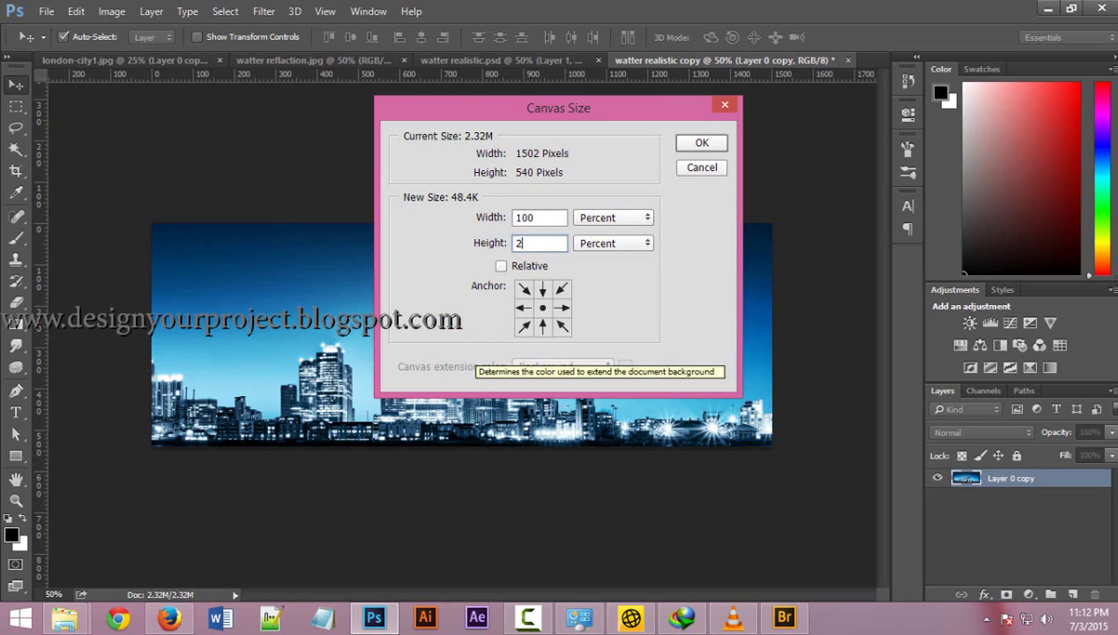
text(00)
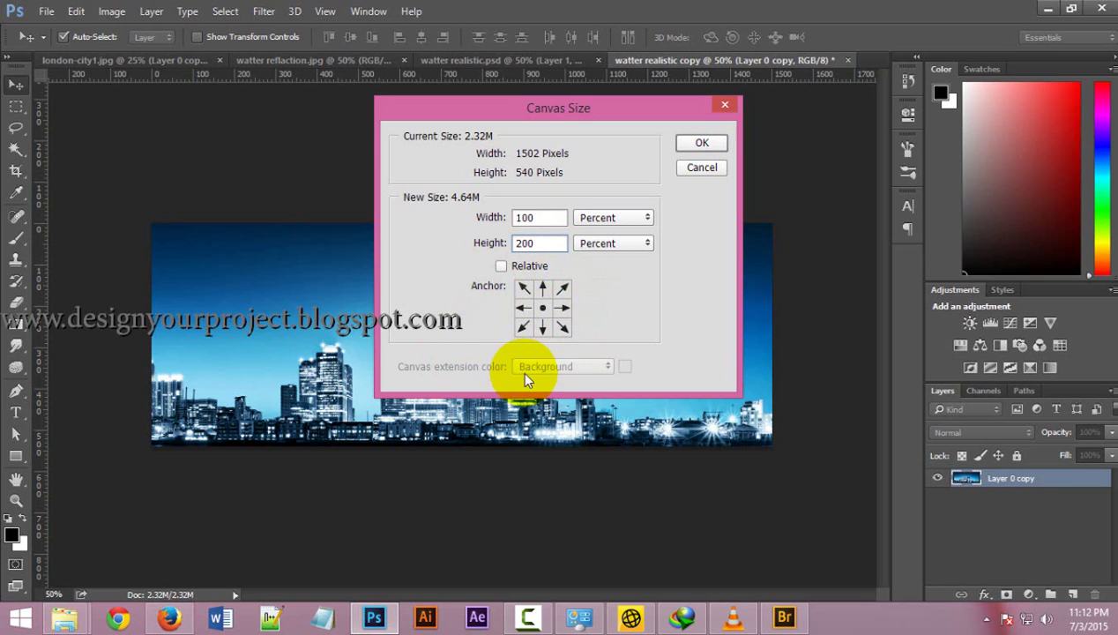
click(702, 142)
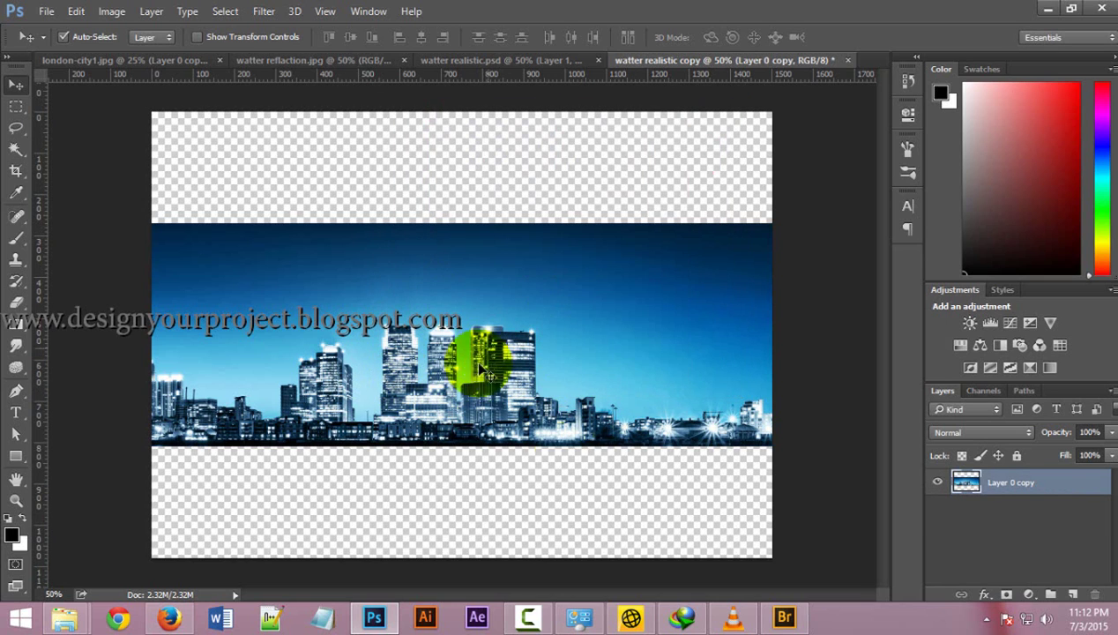
key(ctrl)
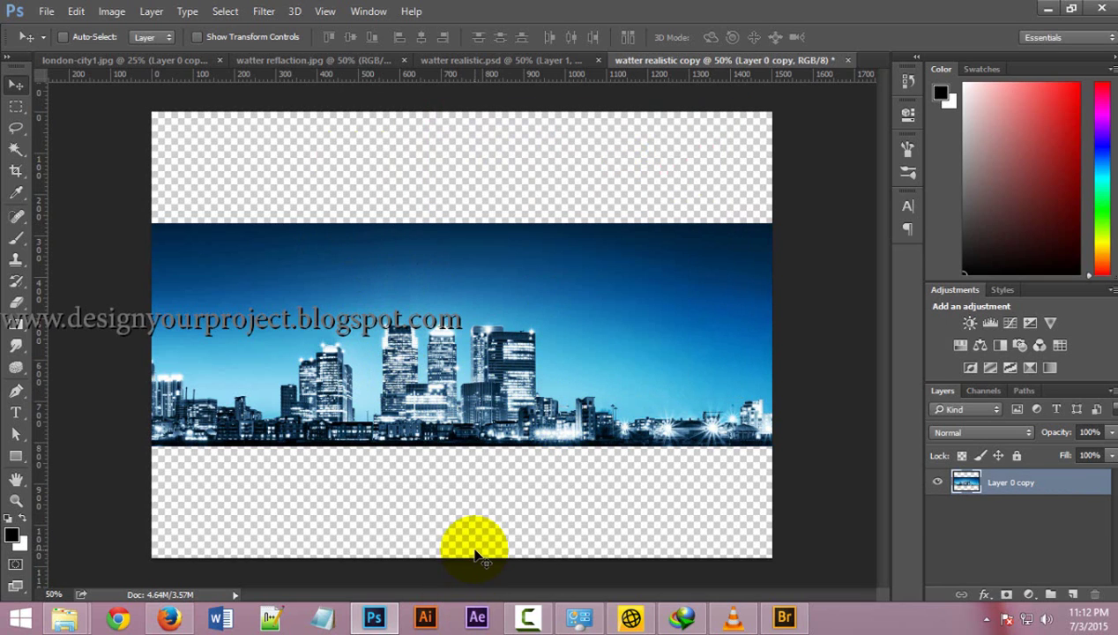
key(ctrl+z)
click(111, 12)
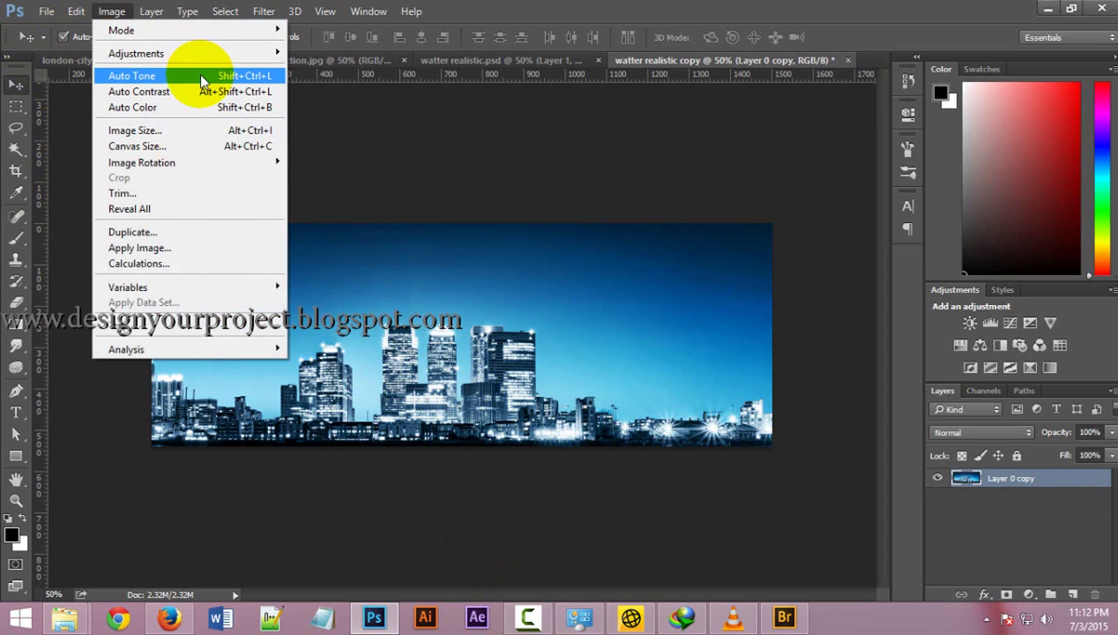
click(220, 146)
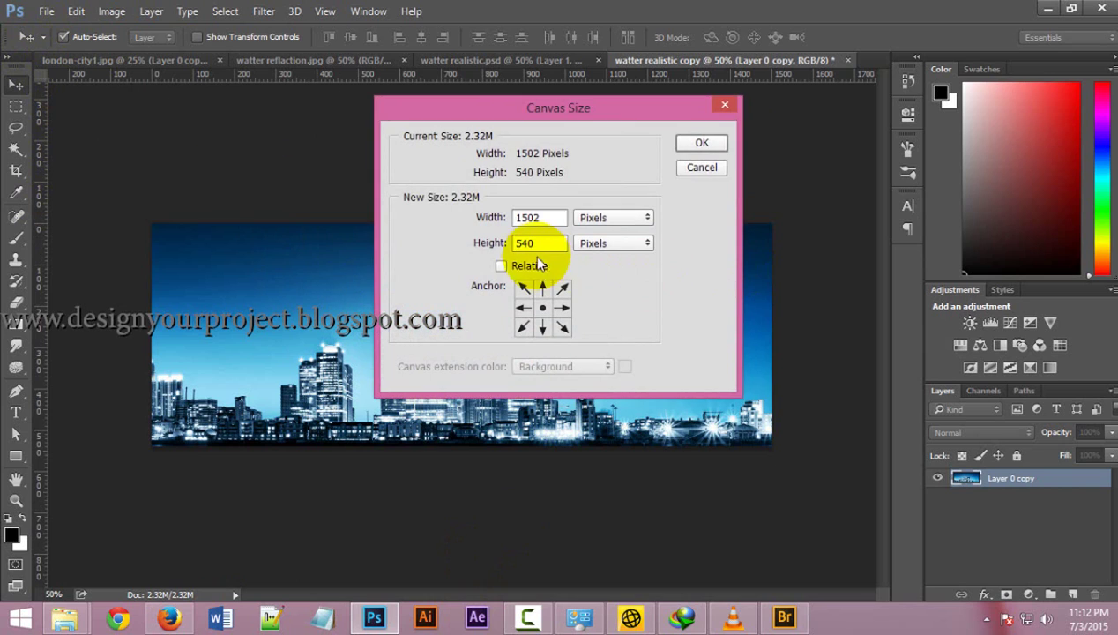
click(596, 243)
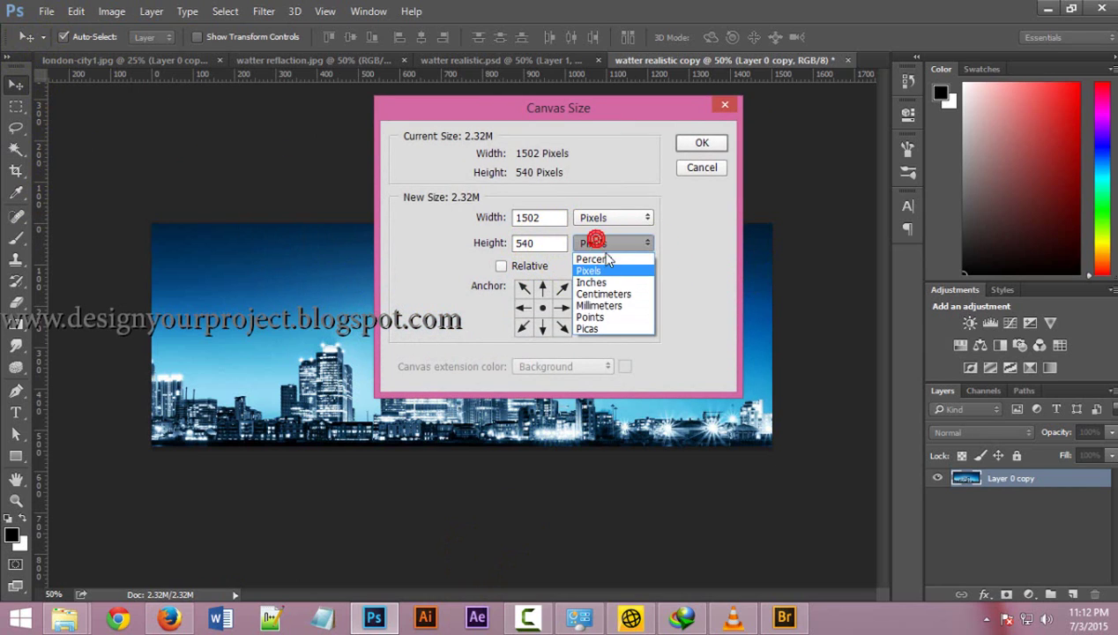
click(592, 258)
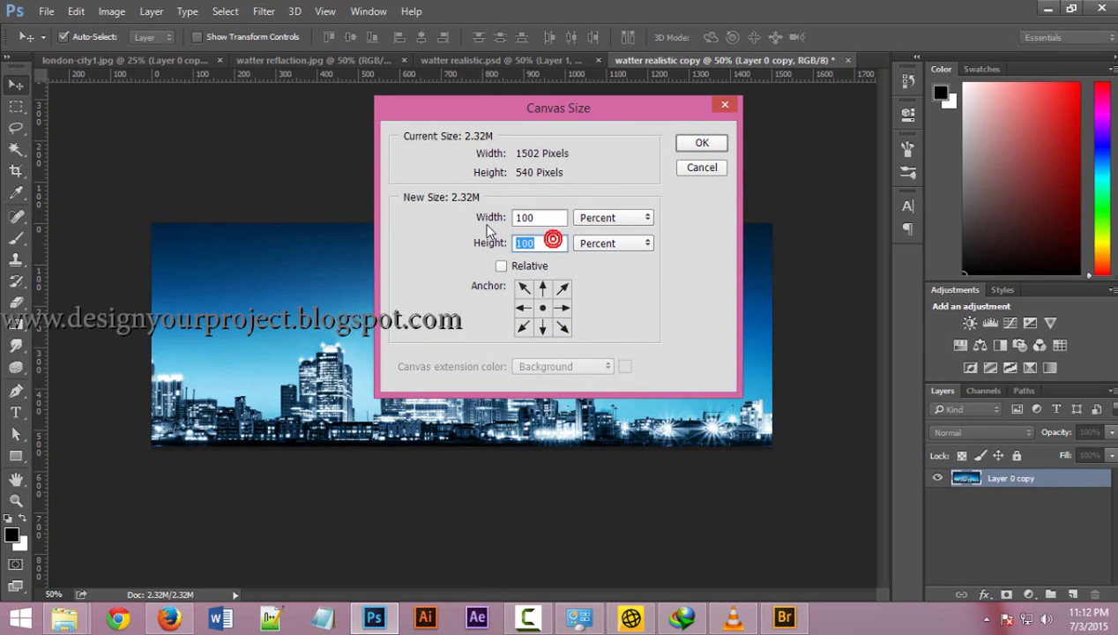
text(100)
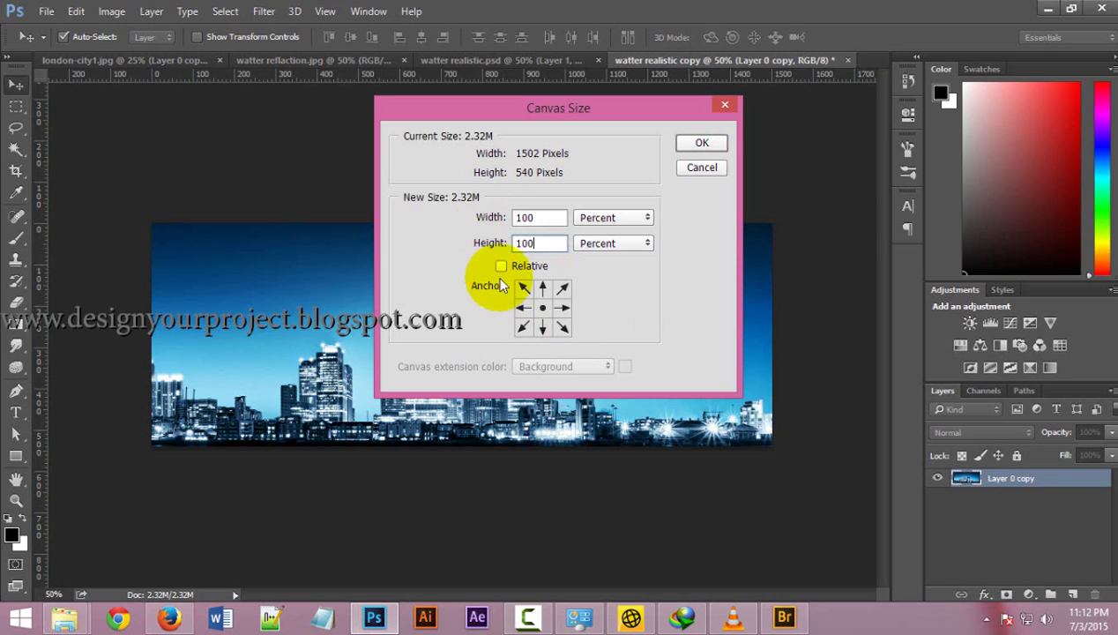
click(542, 288)
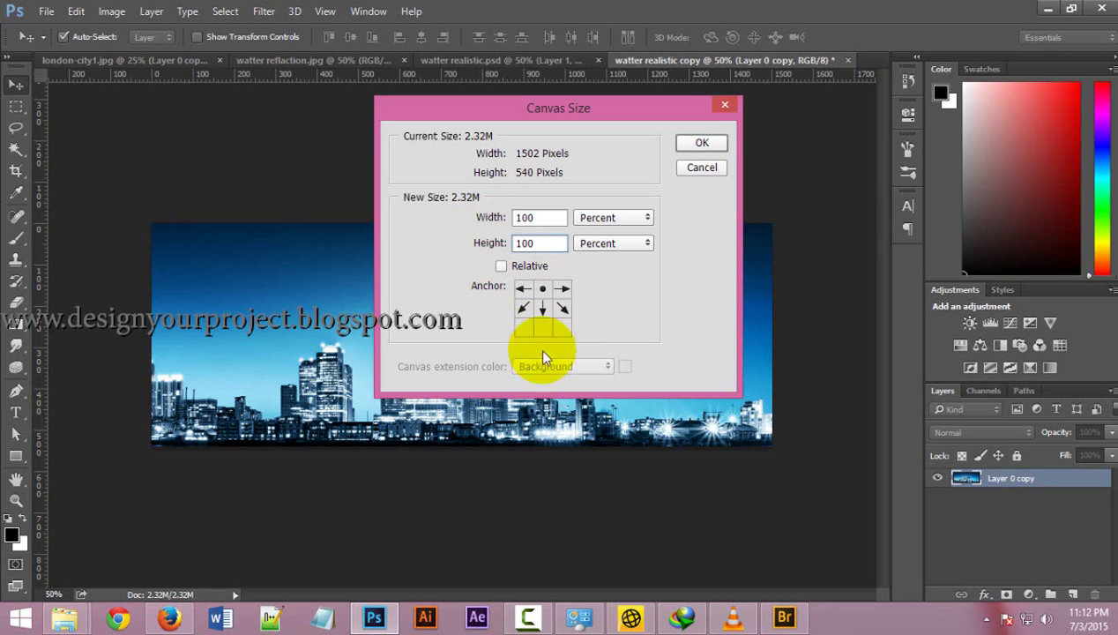
click(716, 143)
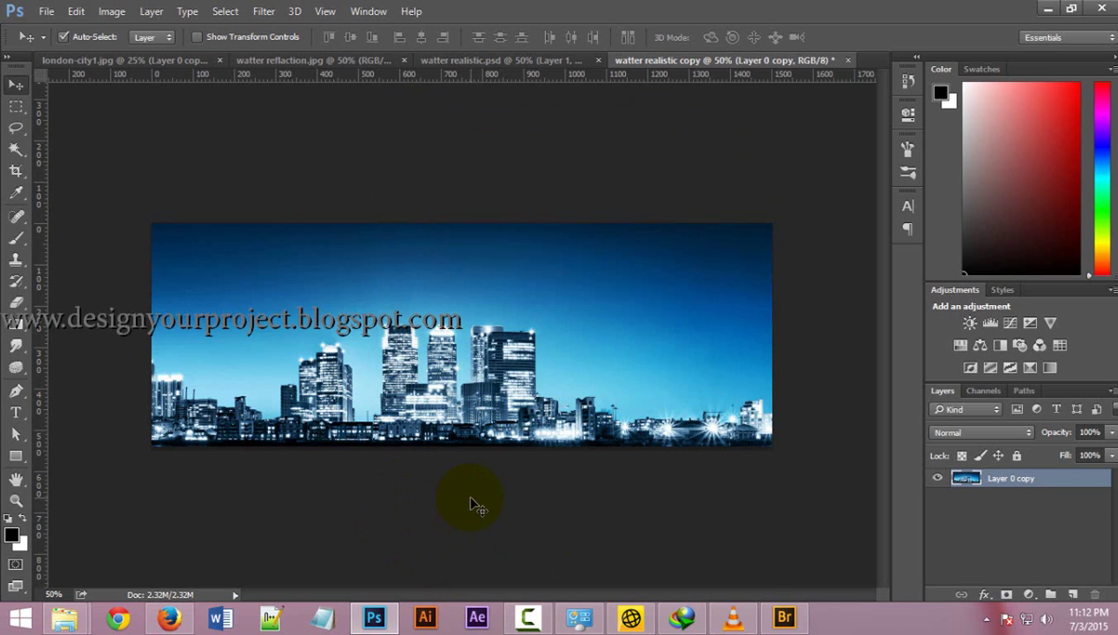
click(112, 12)
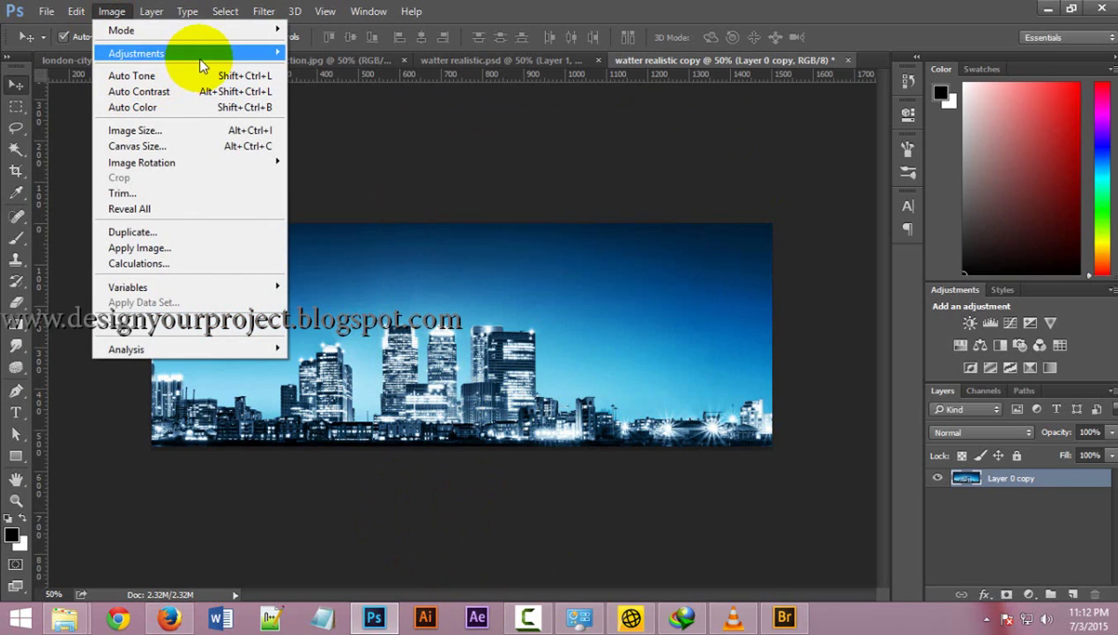
mouse_move(143, 162)
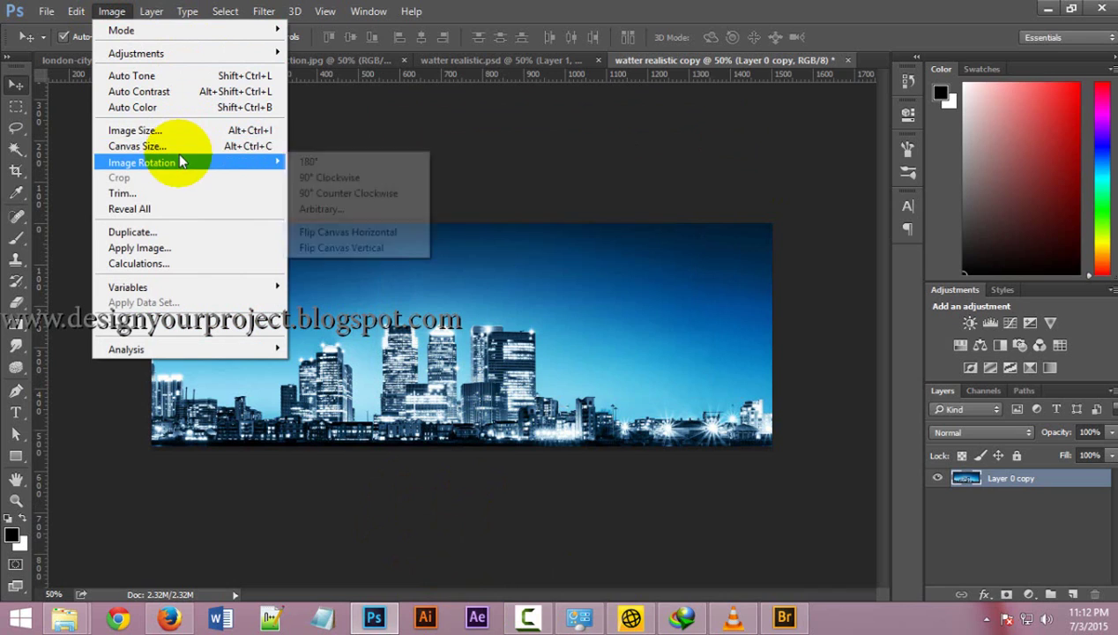
Resize the canvas to 200 percent height, anchored at the top middle
click(190, 146)
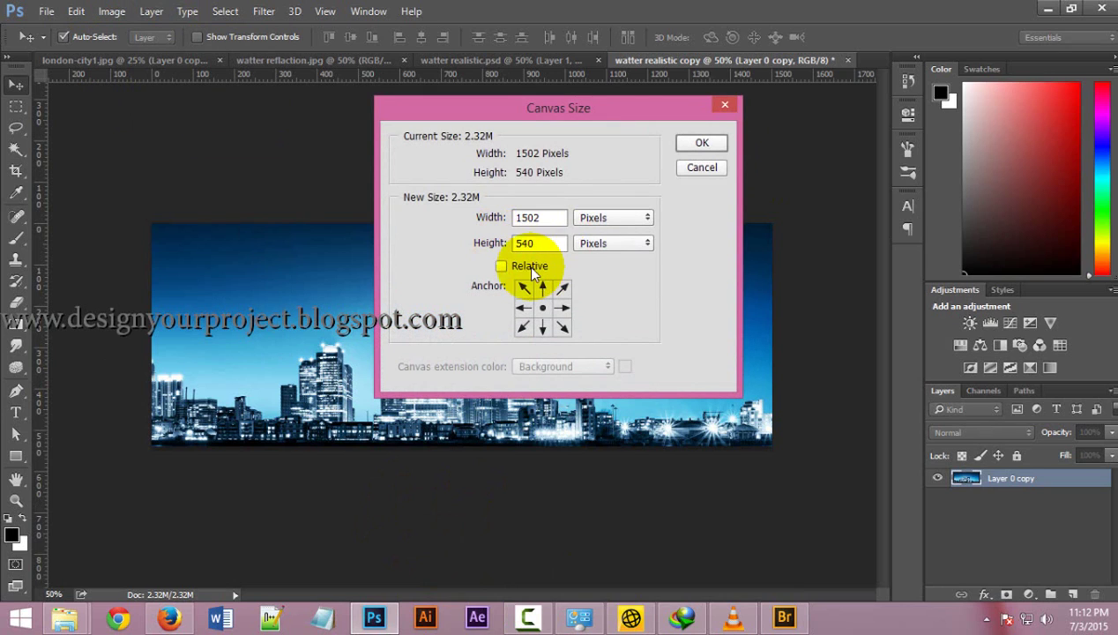
click(549, 246)
click(628, 246)
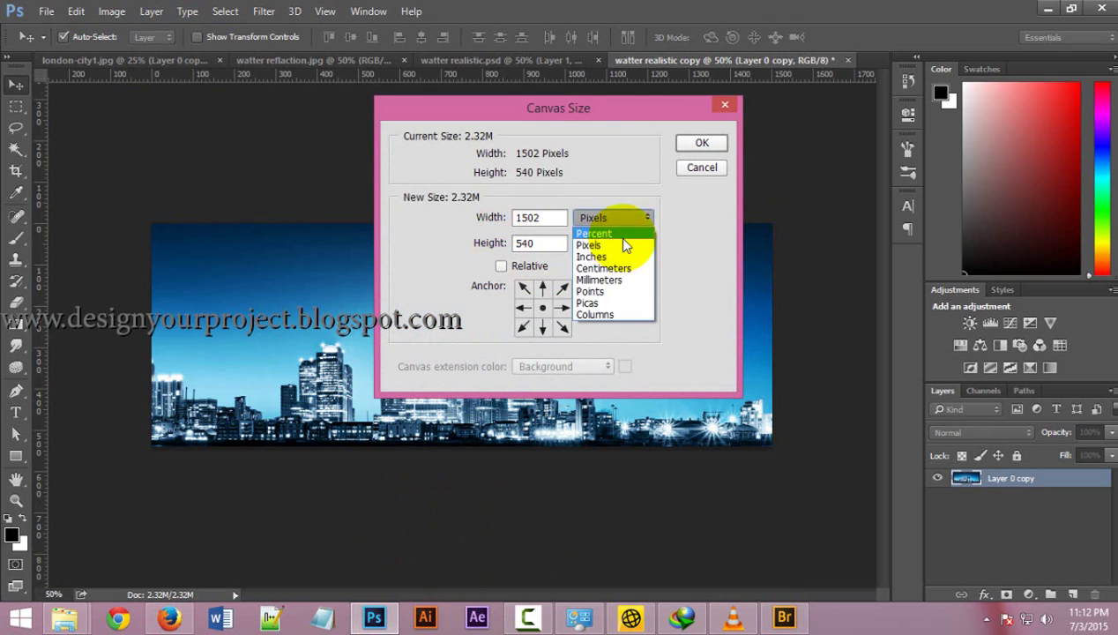
click(621, 234)
text(20)
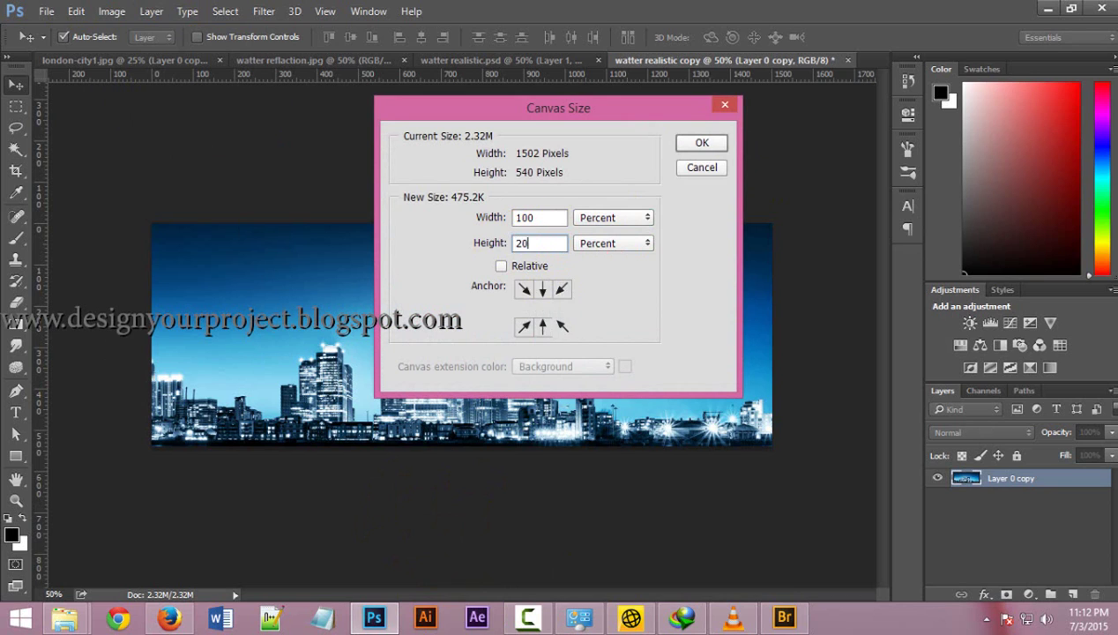
text(0)
click(542, 288)
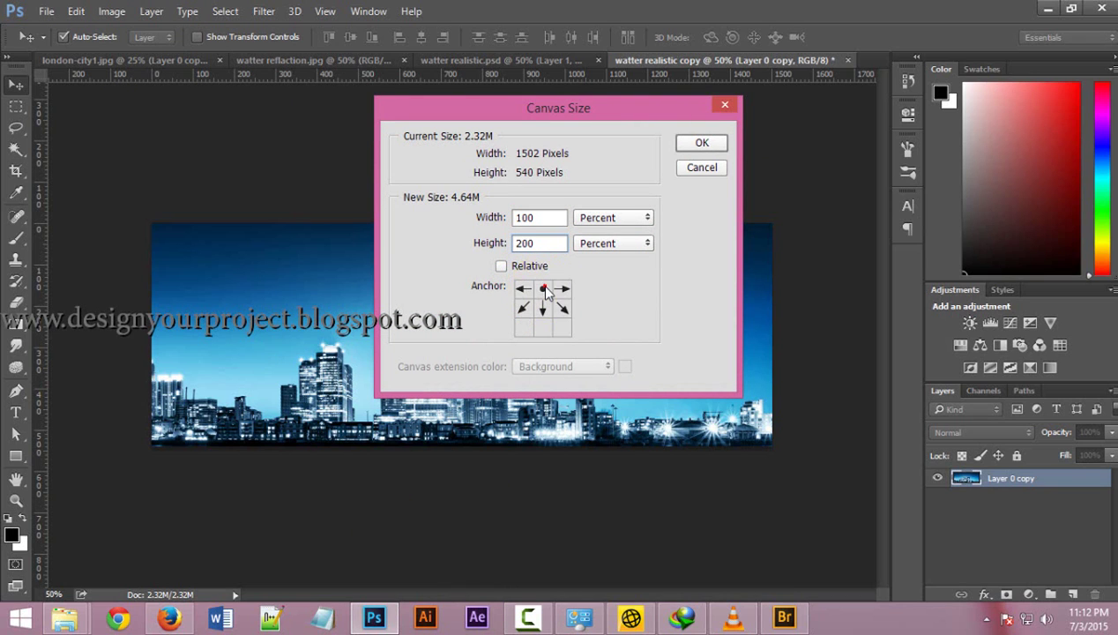
click(702, 143)
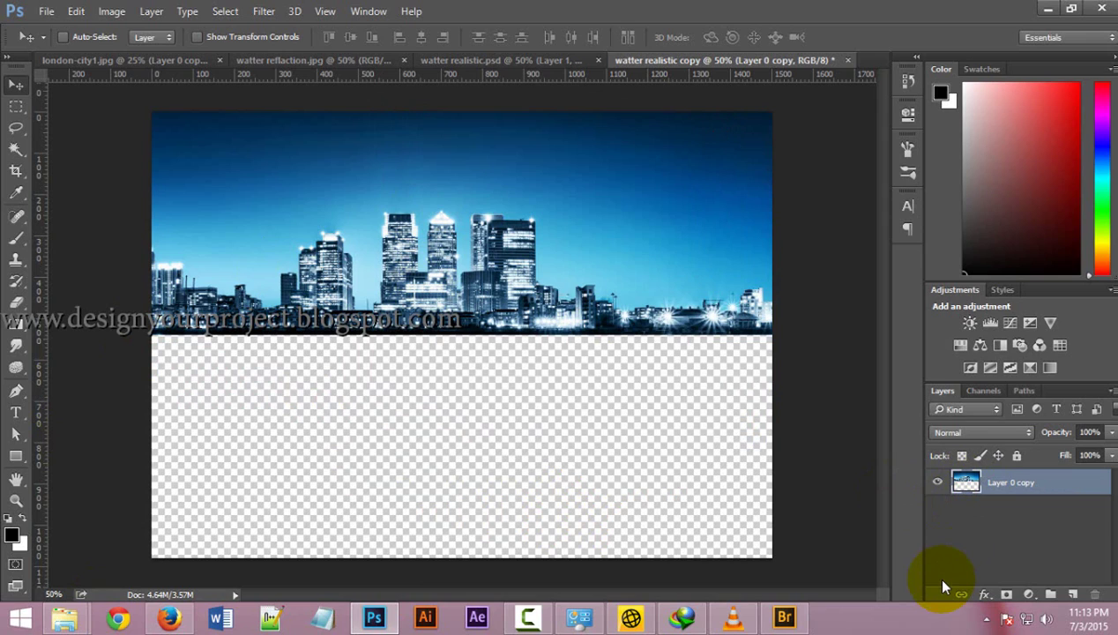
Duplicate the skyline layer with Ctrl+J and drag the copy below the original
key(ctrl+j)
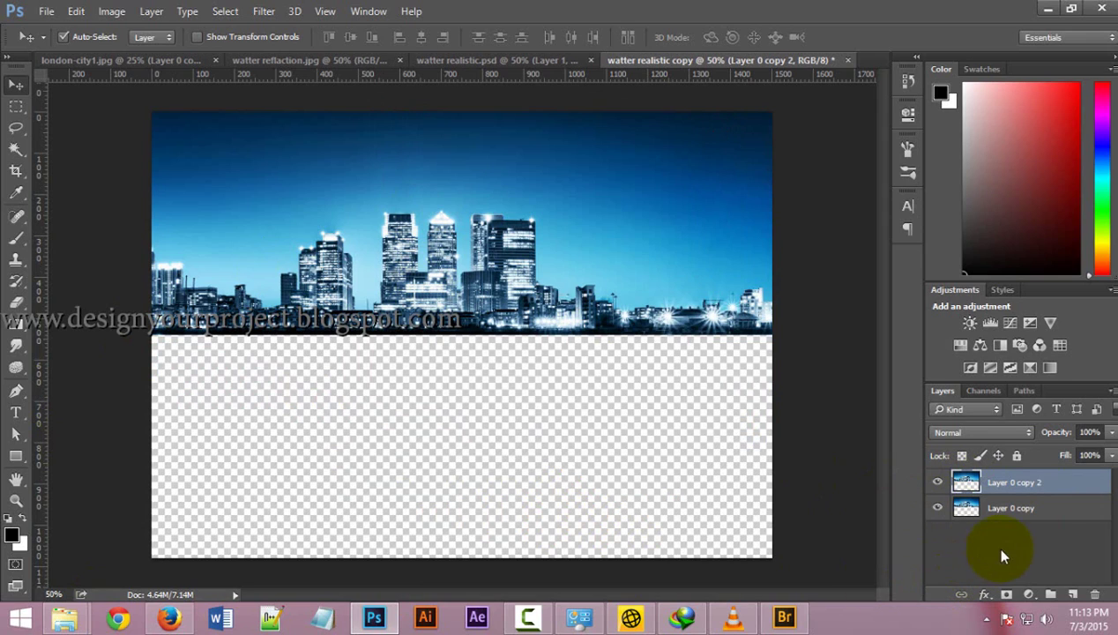
drag(1043, 488, 1043, 540)
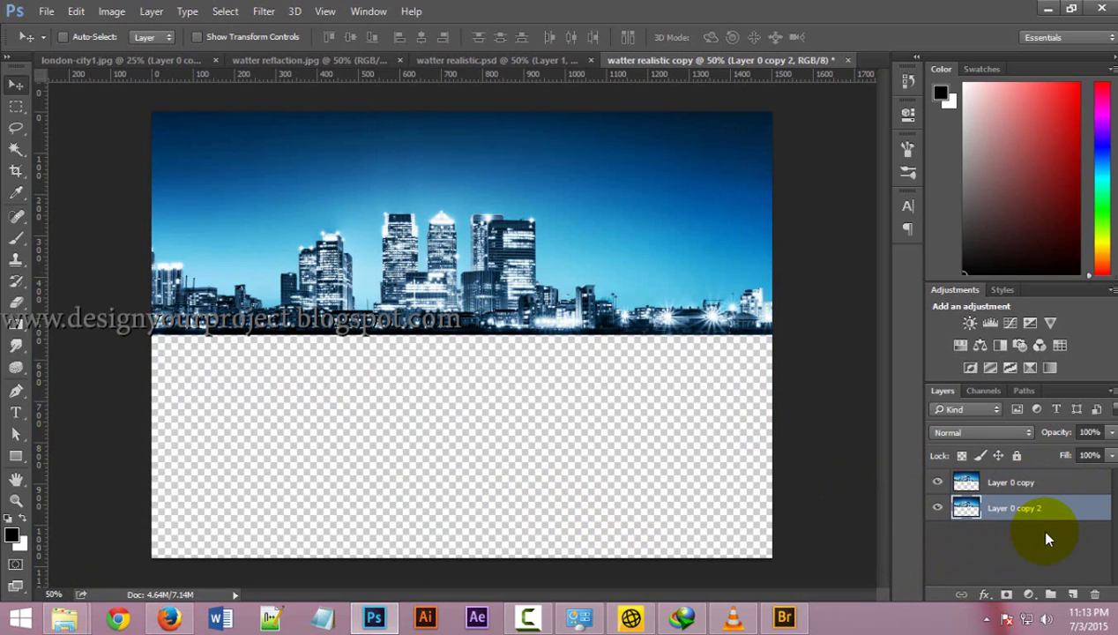
key(ctrl+t)
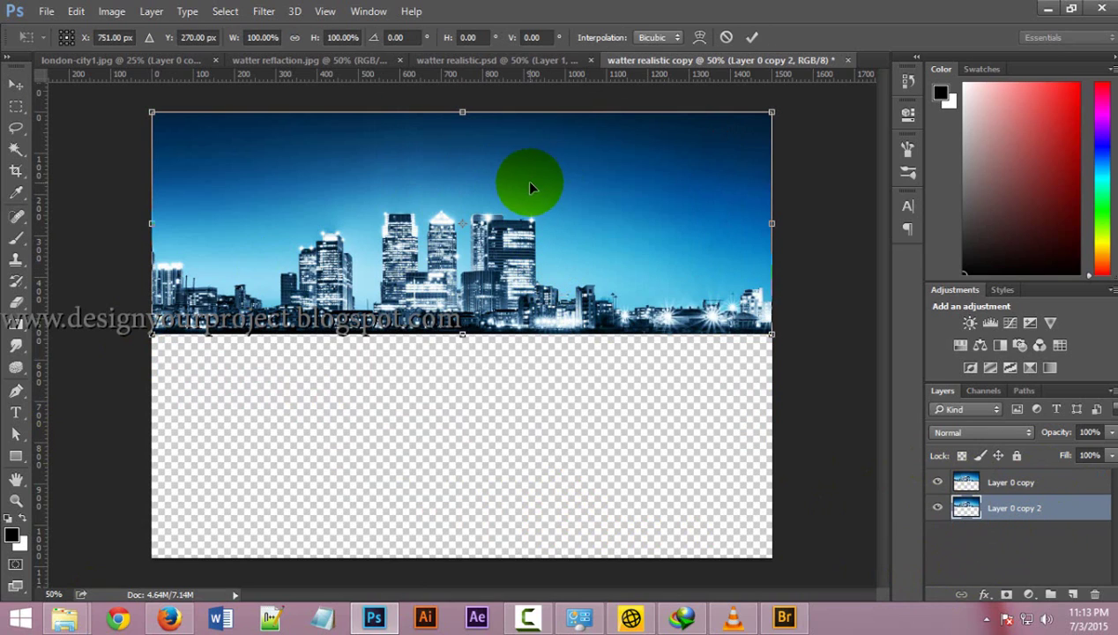
key(Return)
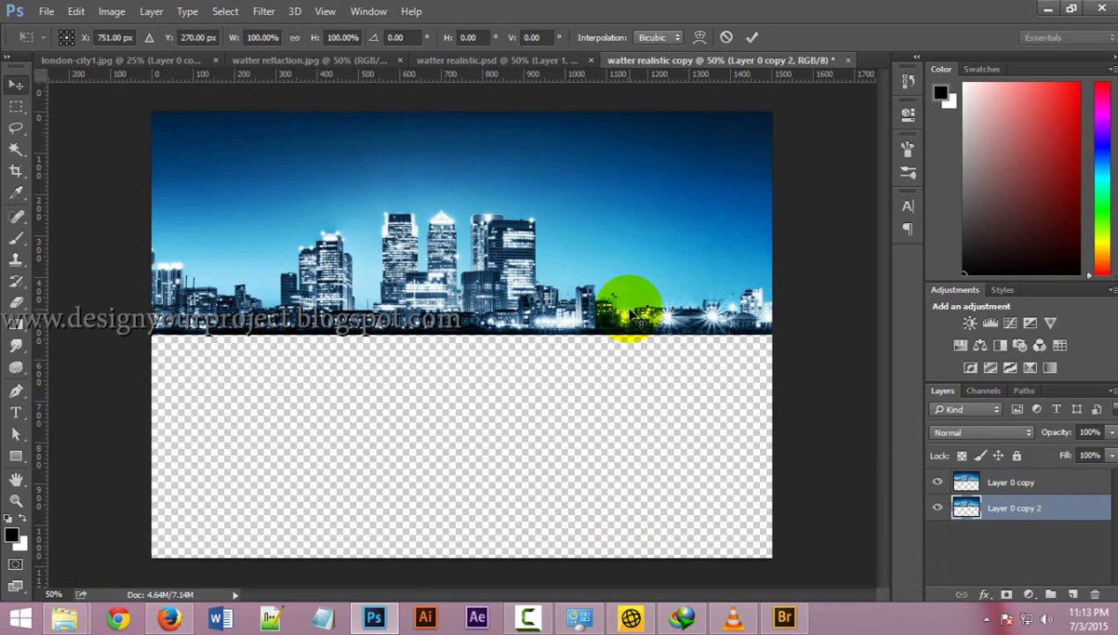
Flip the copy vertically with Free Transform and move it into the lower half
click(76, 11)
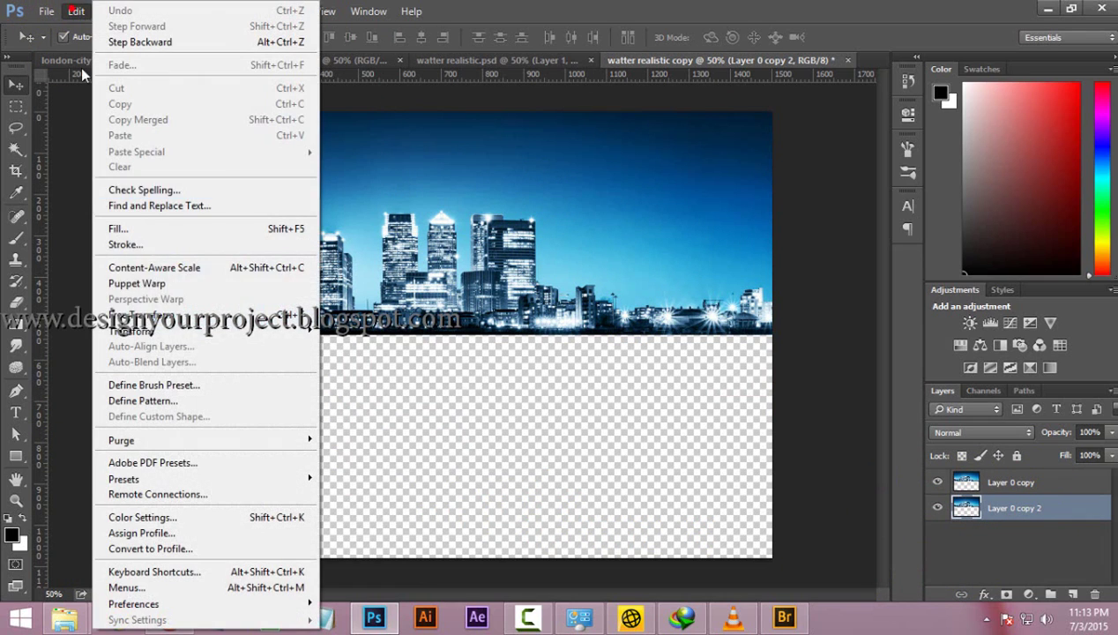
mouse_move(202, 331)
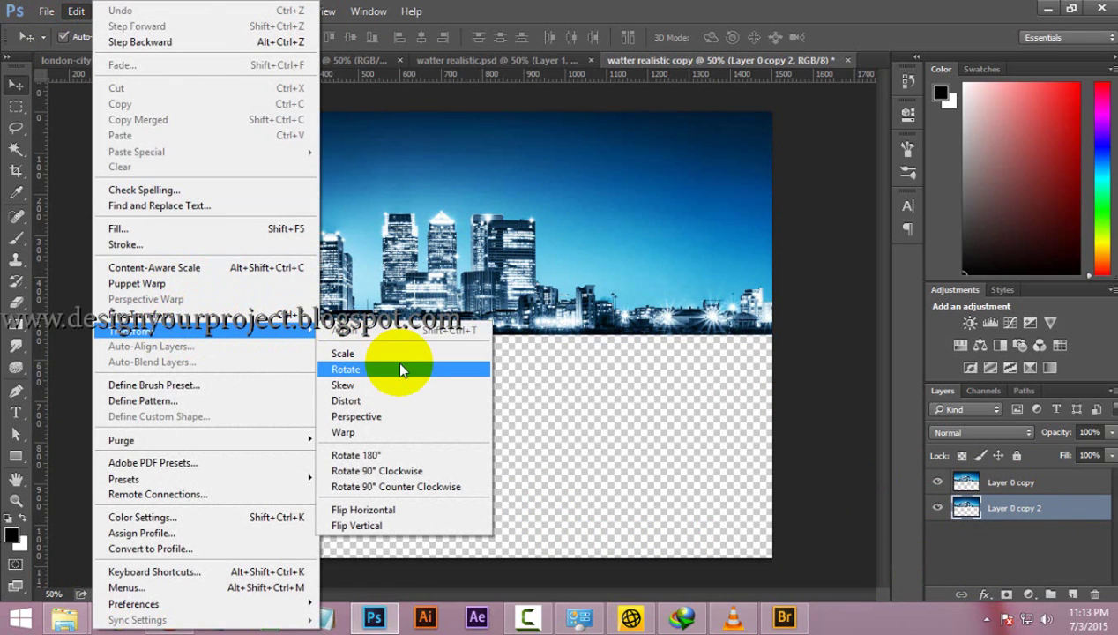
click(264, 316)
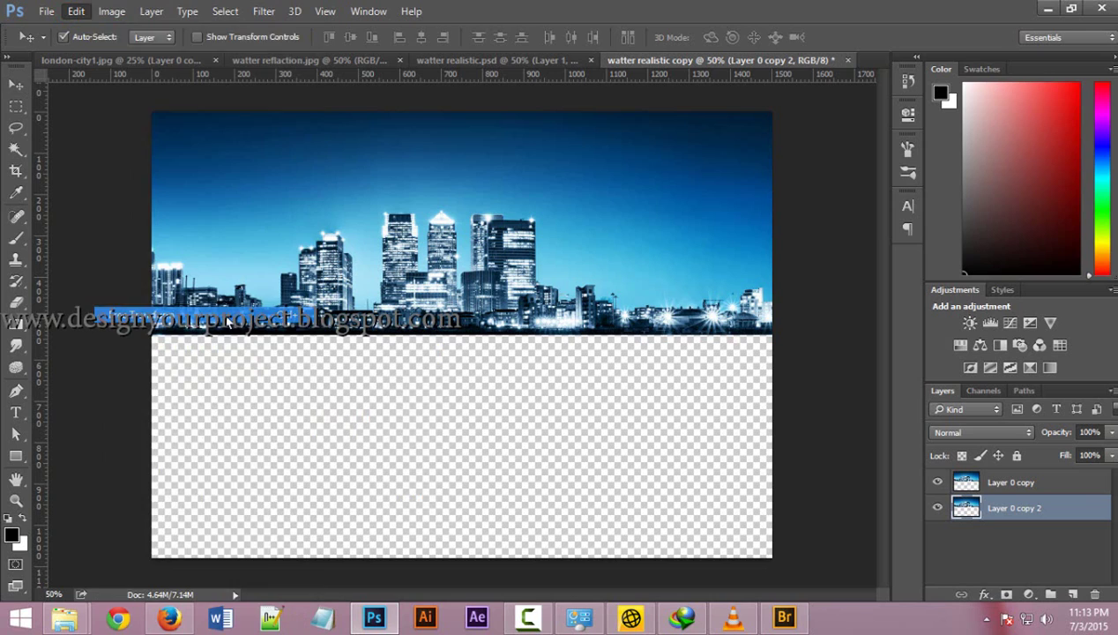
right_click(341, 152)
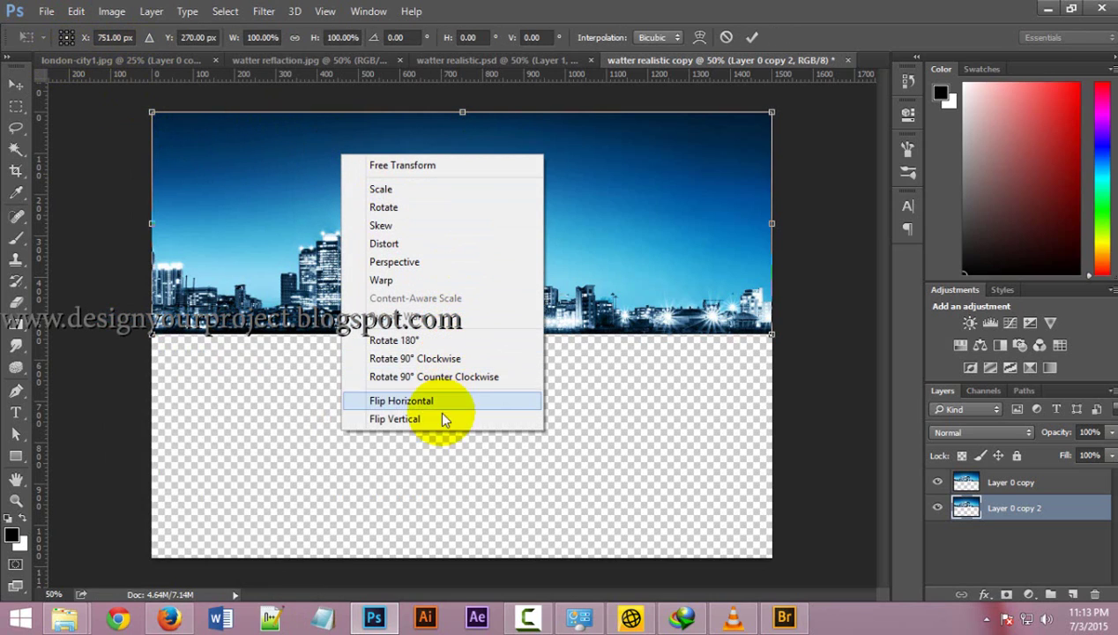
click(444, 419)
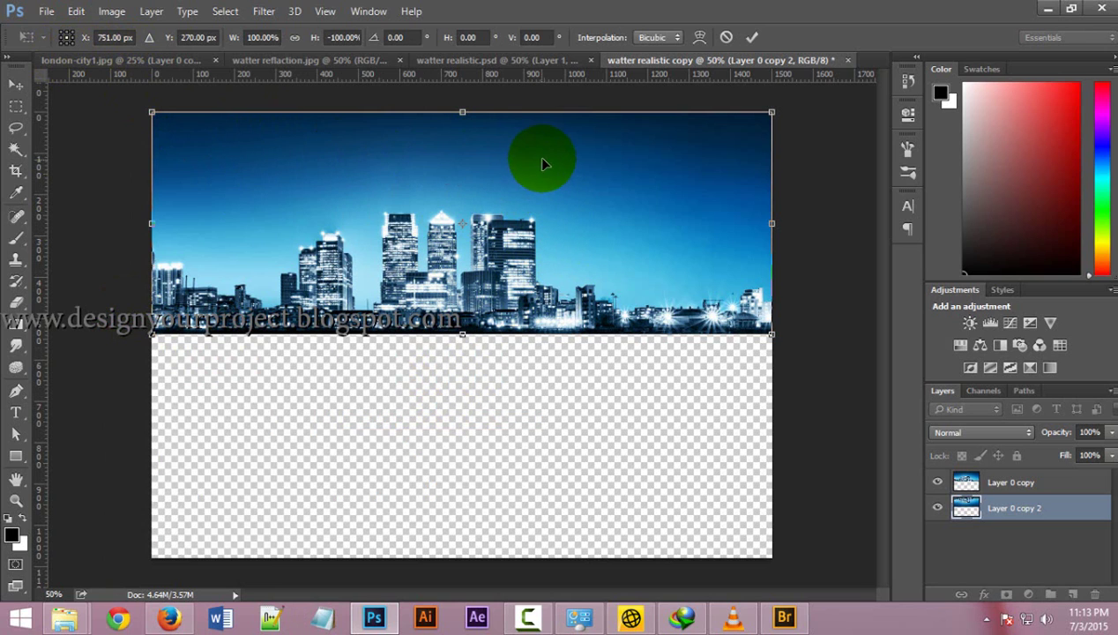
mouse_move(542, 163)
mouse_down()
mouse_move(544, 394)
mouse_move(532, 383)
mouse_up()
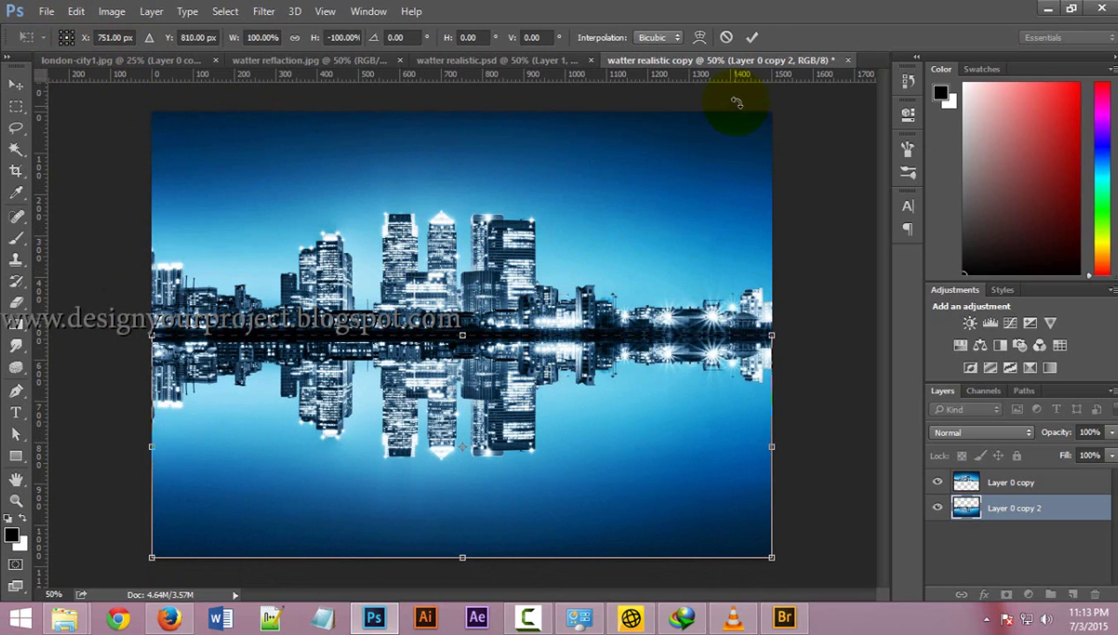
click(751, 37)
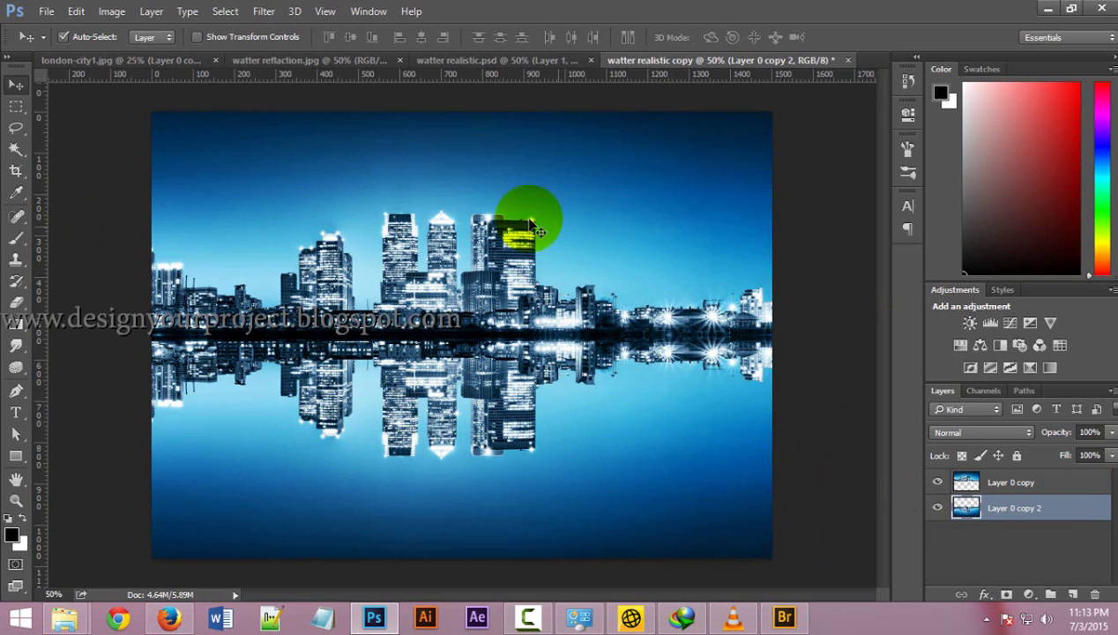
Apply Motion Blur with 90° angle and 35 px distance to the flipped layer
click(460, 59)
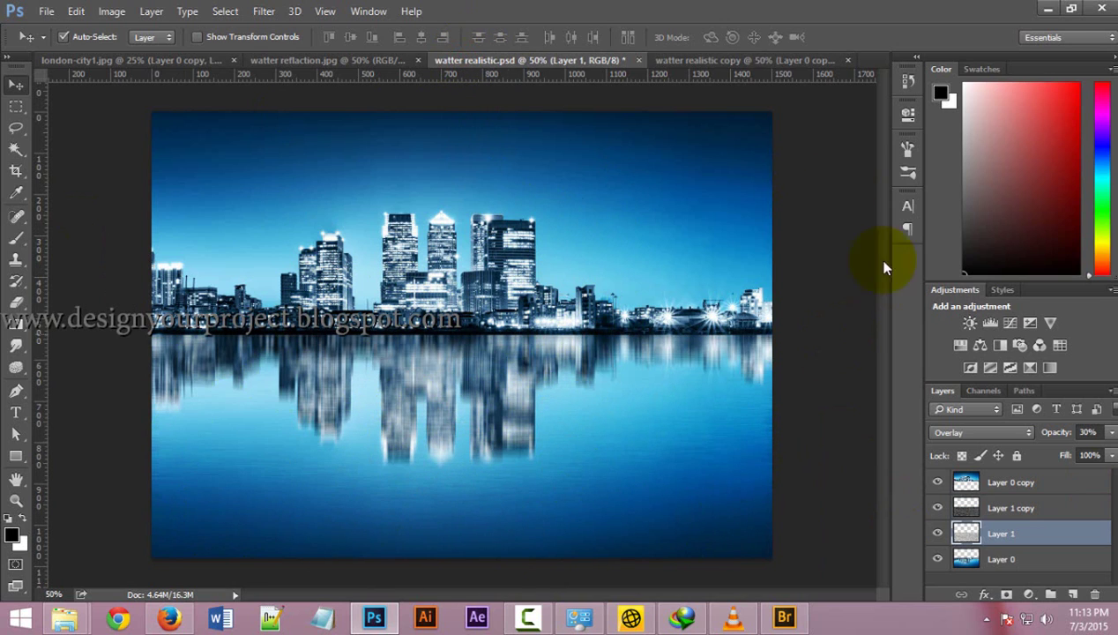
click(722, 62)
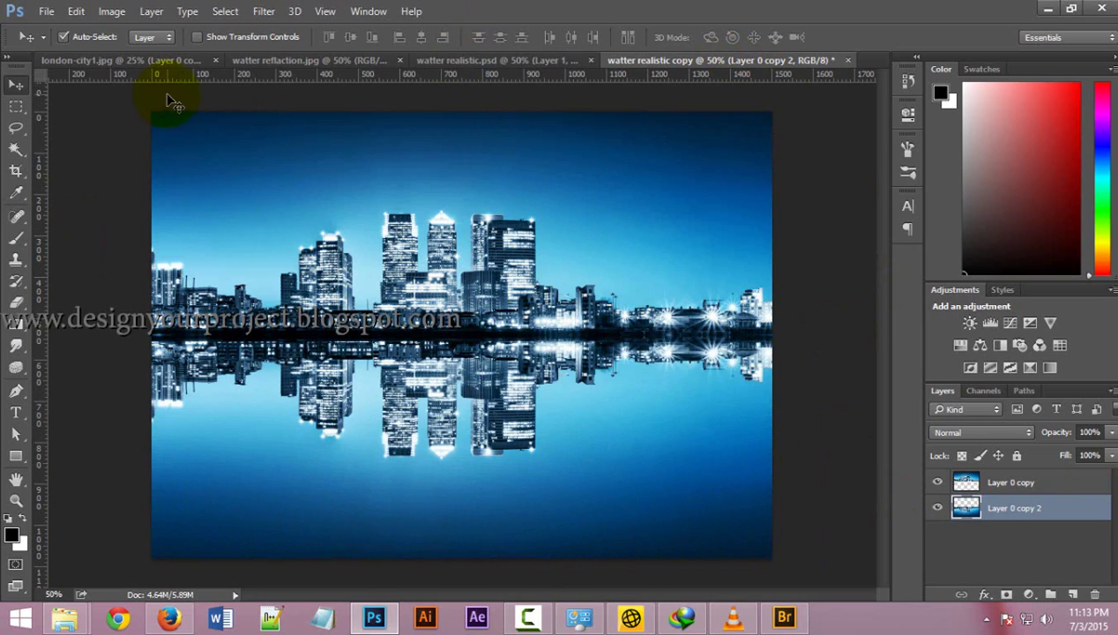
click(262, 12)
mouse_move(272, 193)
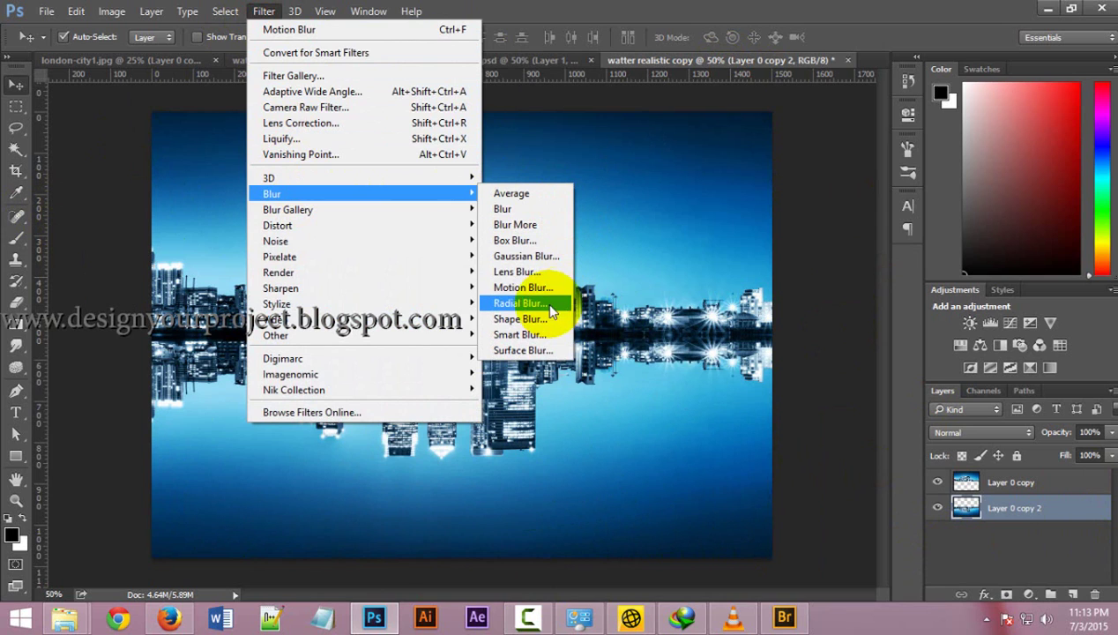
click(546, 287)
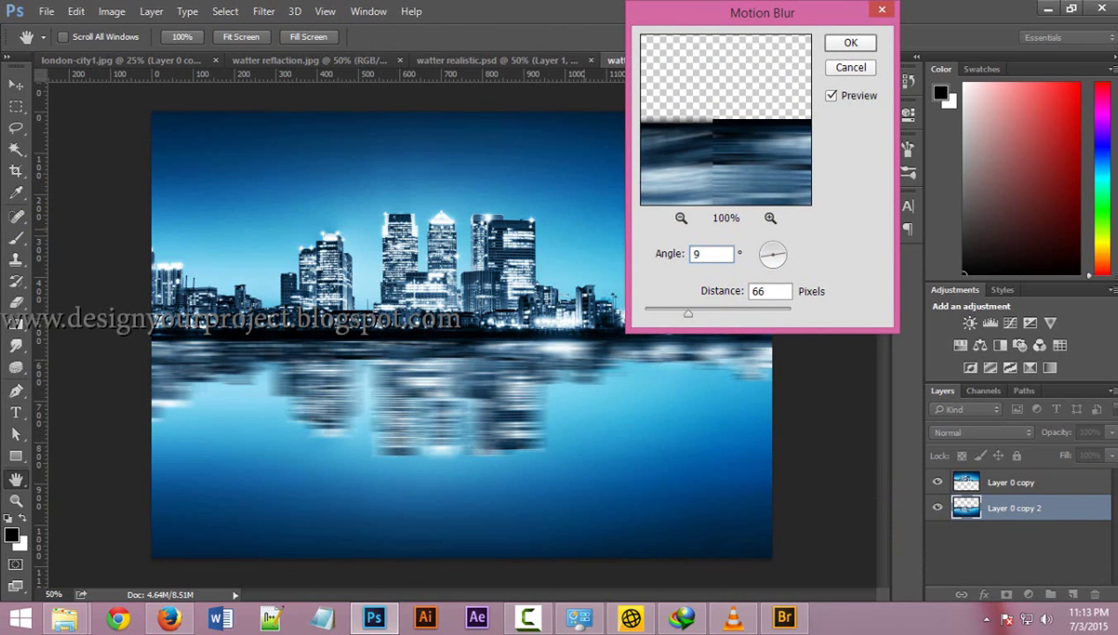
text(90)
click(765, 292)
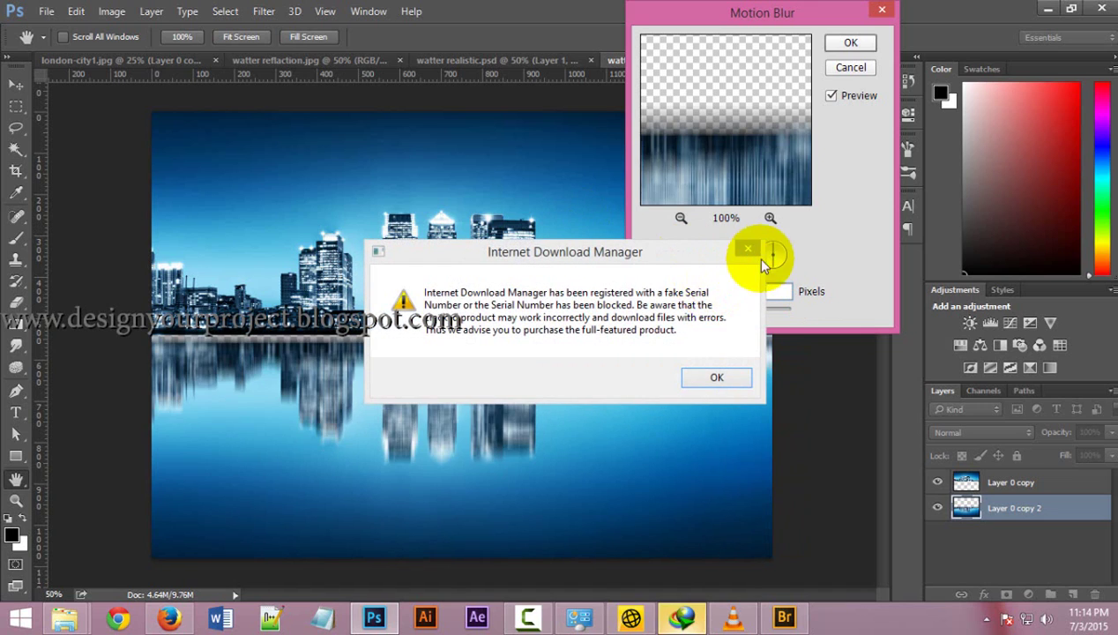
click(745, 251)
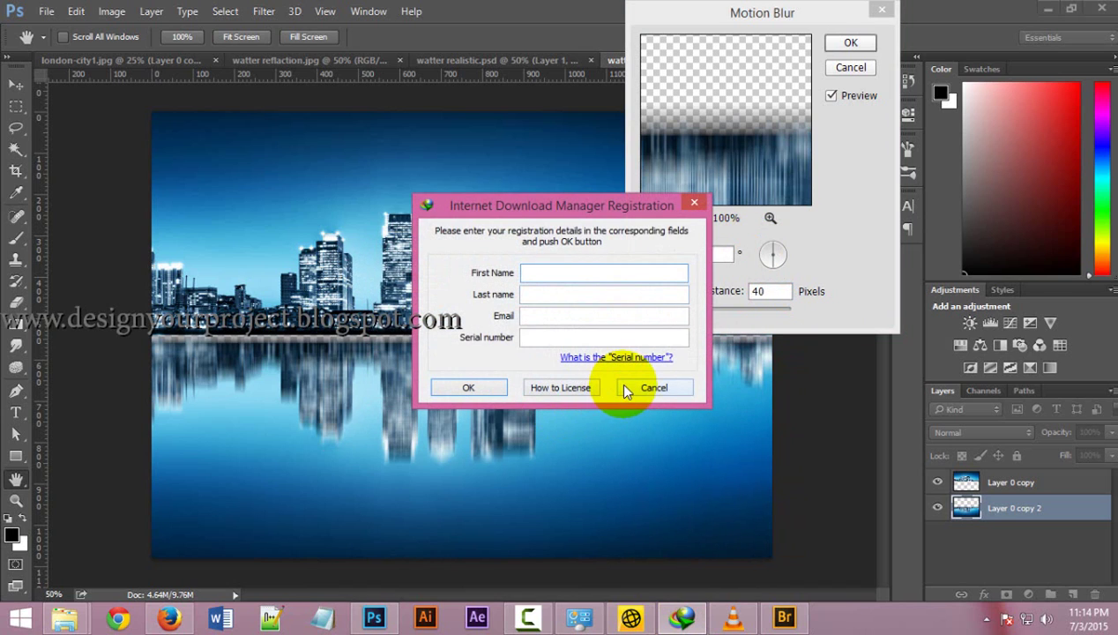
click(624, 391)
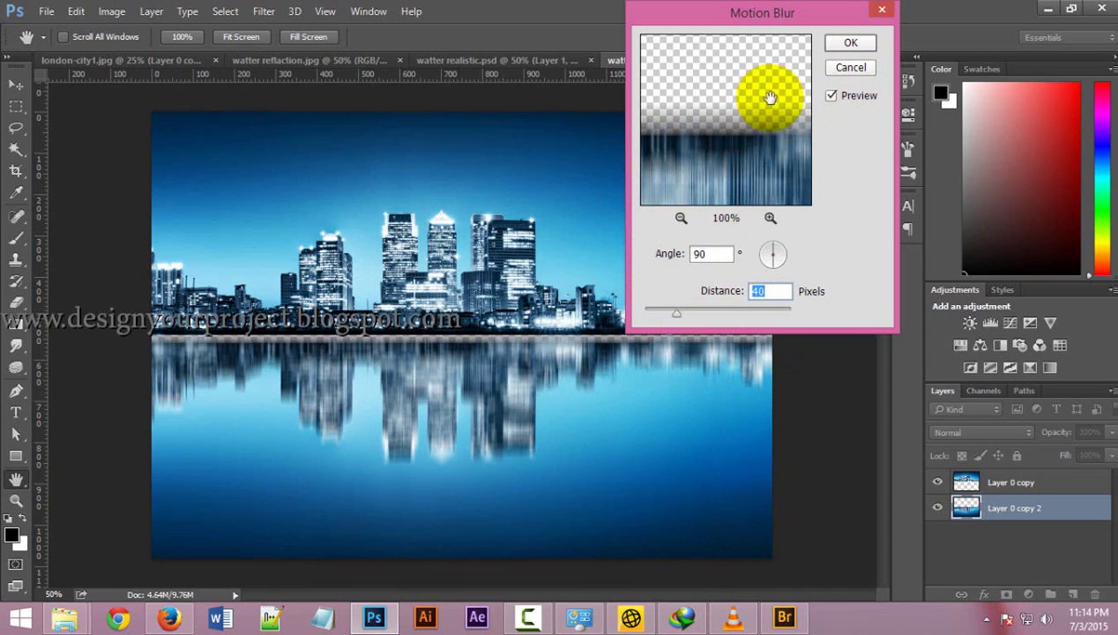
click(775, 298)
text(35)
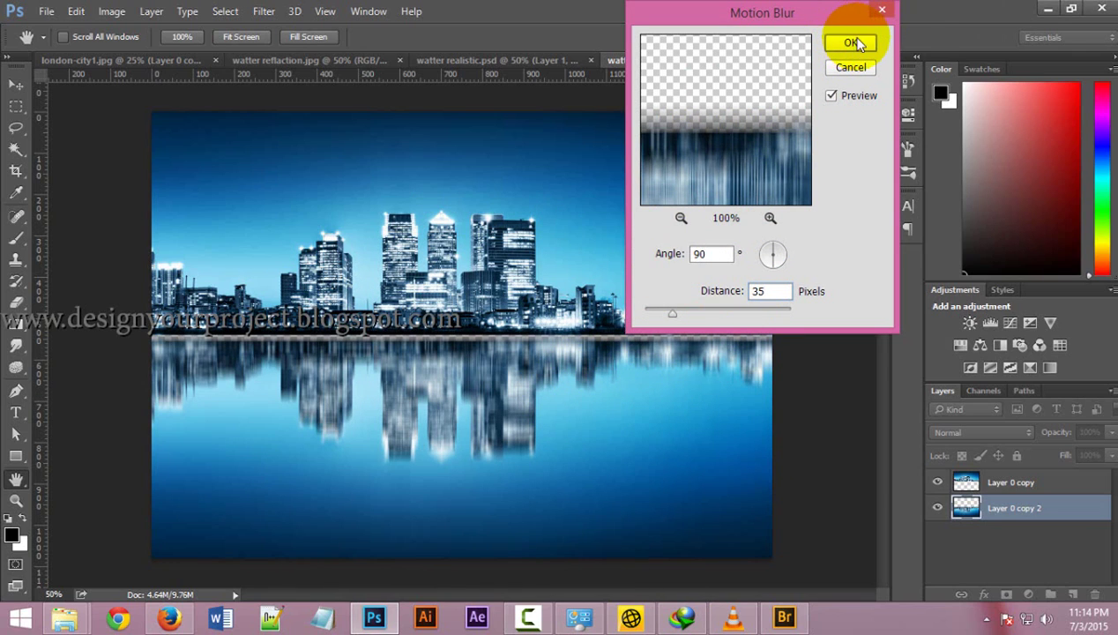
click(850, 44)
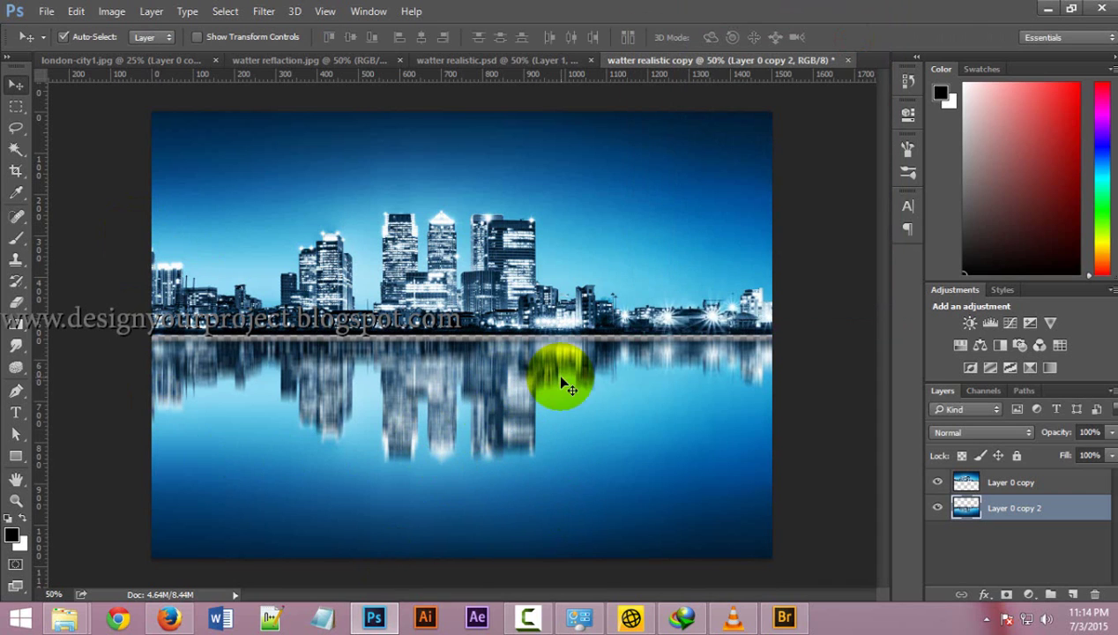
Select the Smudge tool and set its strength to 10%
scroll(488, 367, up, 2)
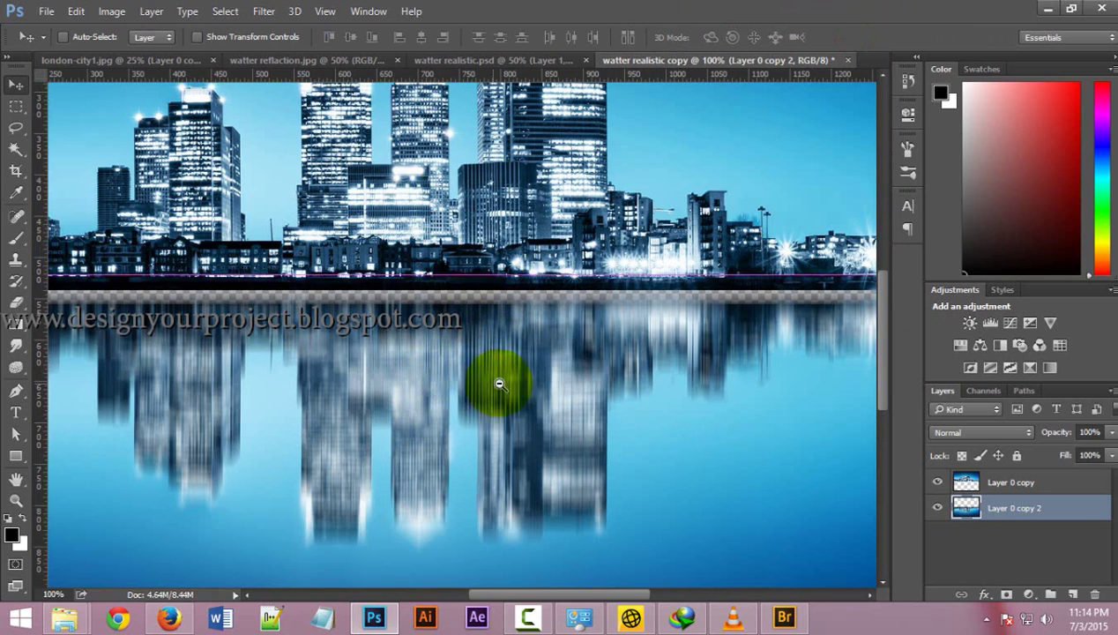
scroll(499, 380, down, 1)
scroll(337, 387, down, 1)
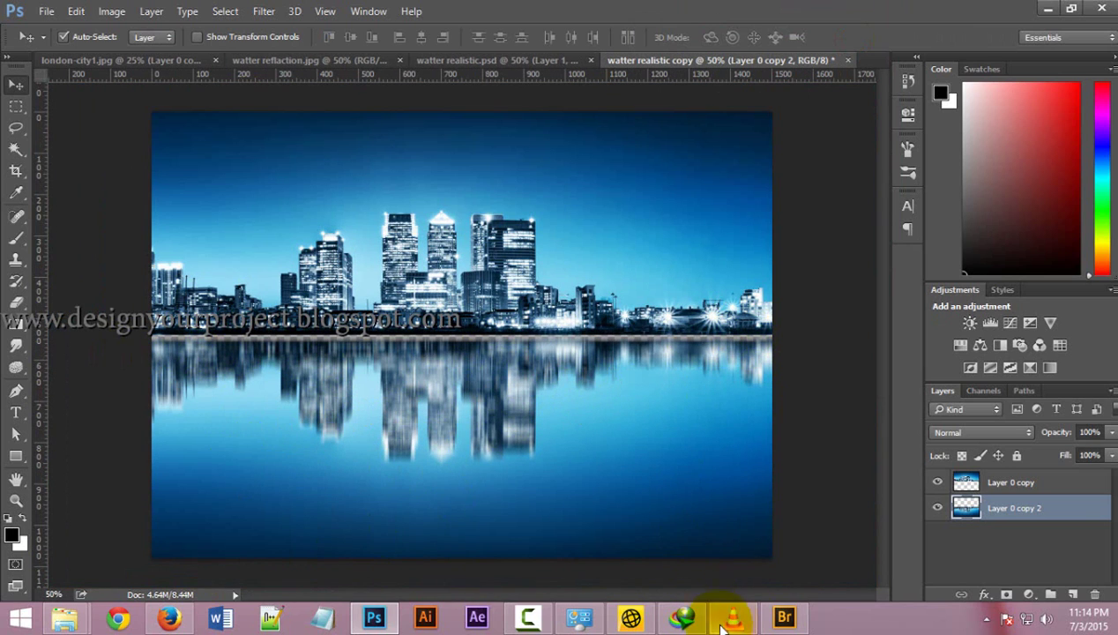
click(15, 348)
click(98, 370)
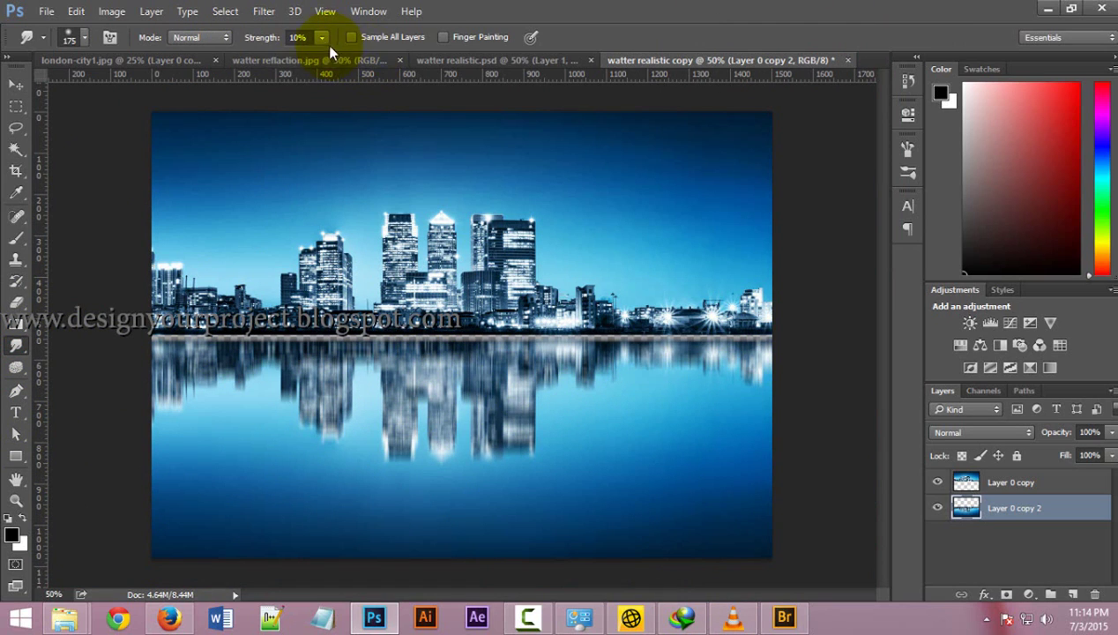
mouse_move(318, 55)
mouse_down()
mouse_move(416, 78)
mouse_move(368, 78)
mouse_up()
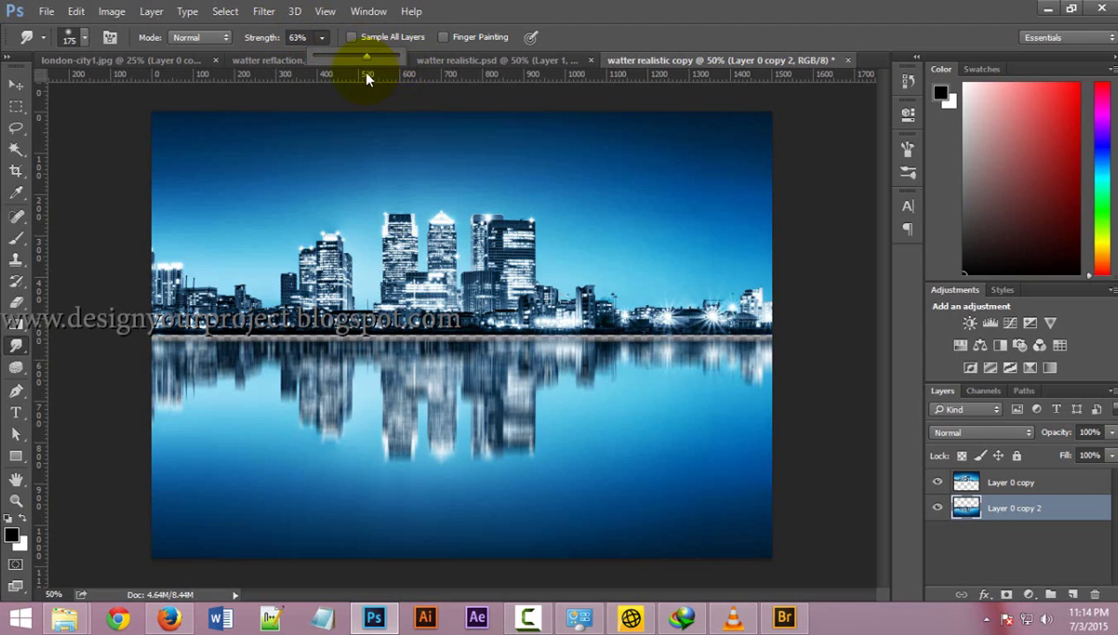
click(297, 37)
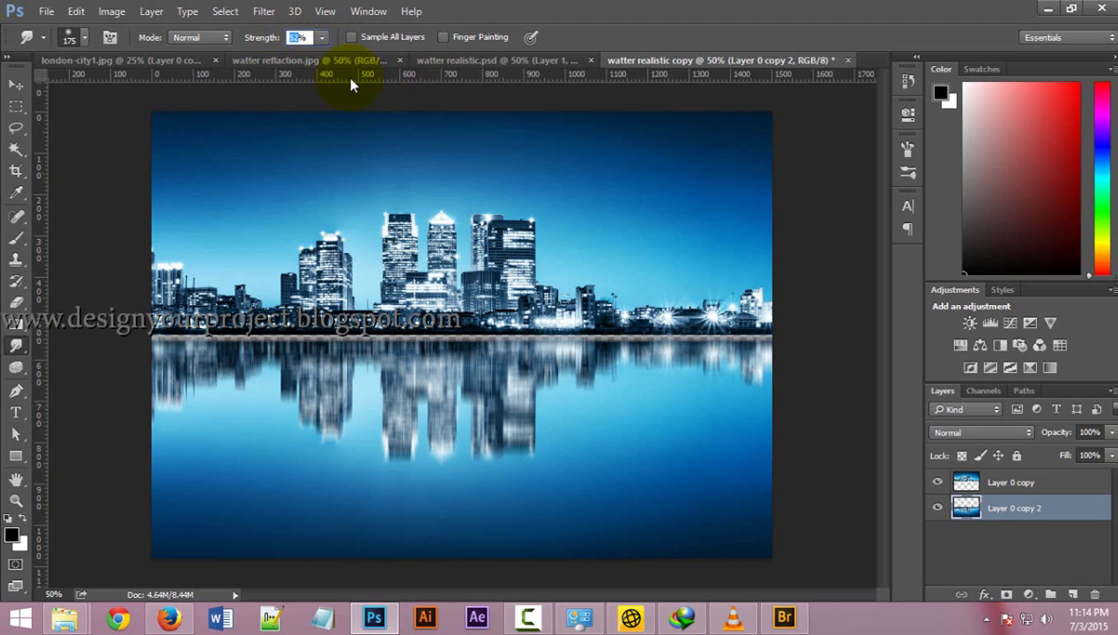
click(166, 345)
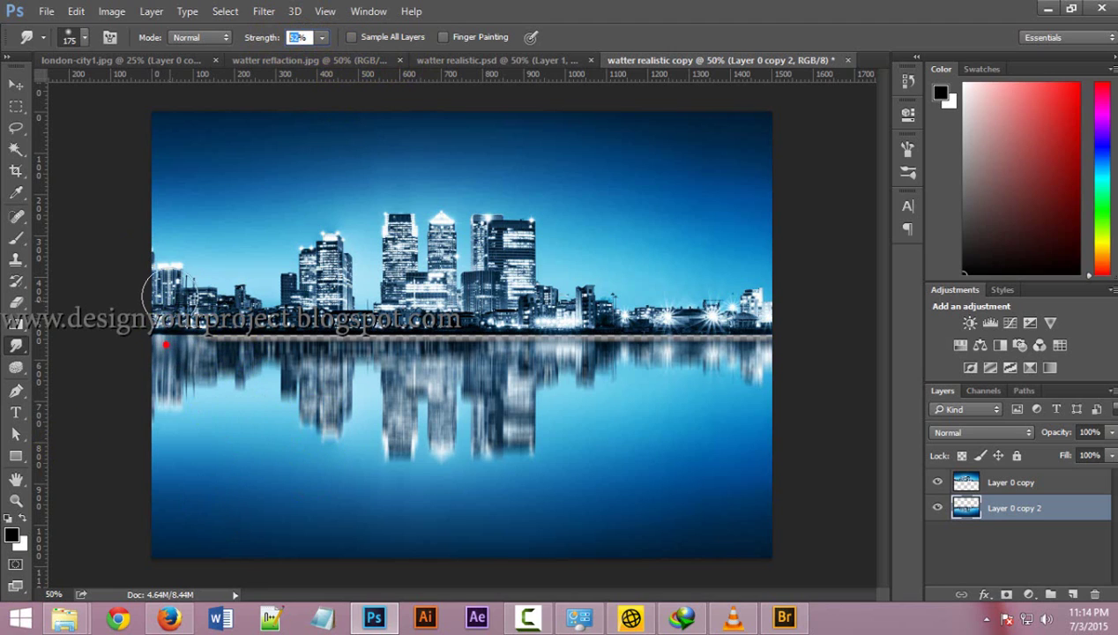
mouse_move(187, 387)
mouse_down()
mouse_move(271, 406)
mouse_move(270, 392)
mouse_up()
click(297, 37)
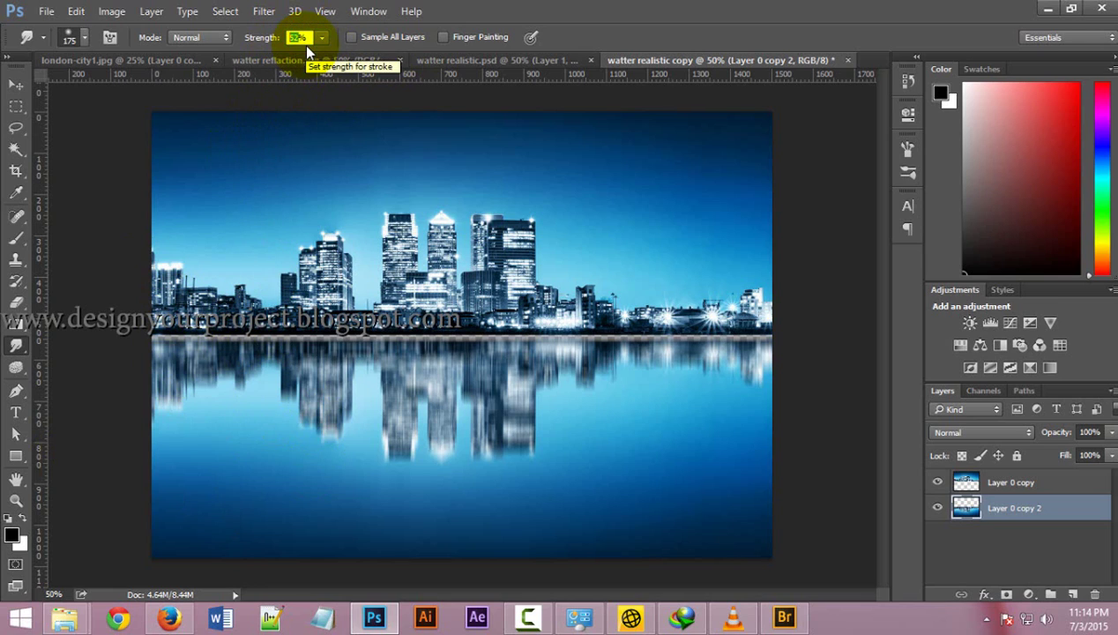
text(10)
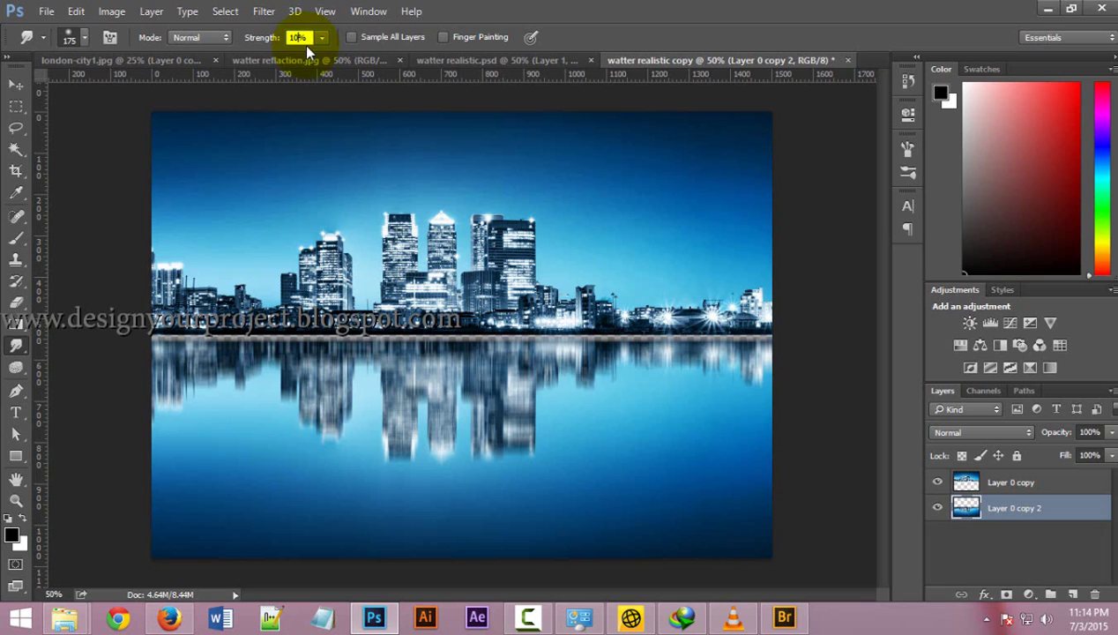
click(157, 121)
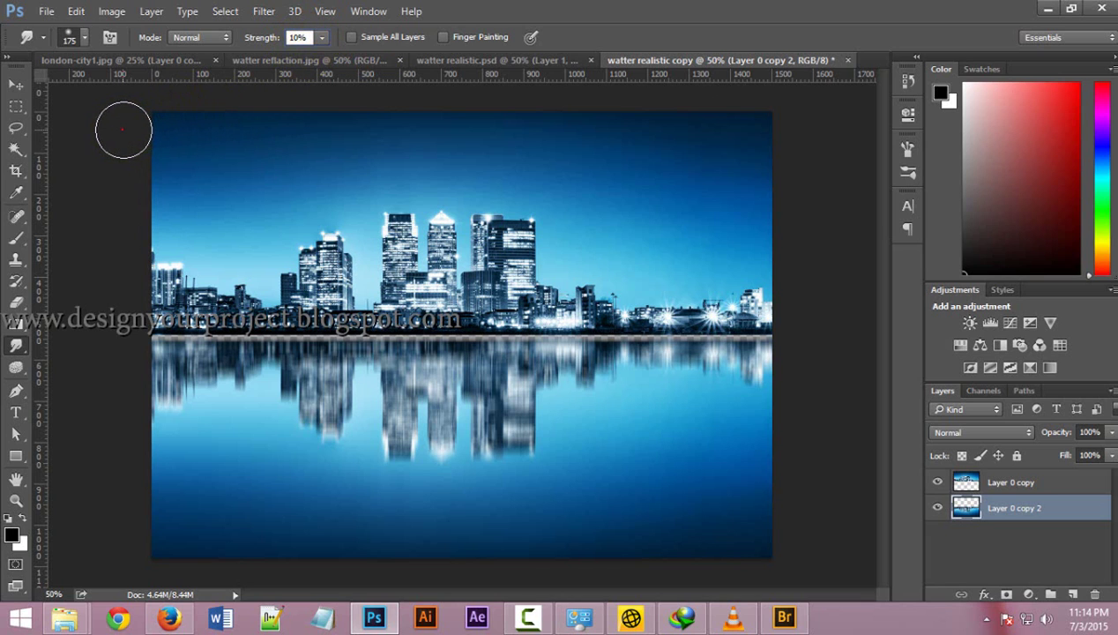
Smudge the waterline across the left and centre, blending reflection into the buildings
scroll(169, 291, up, 1)
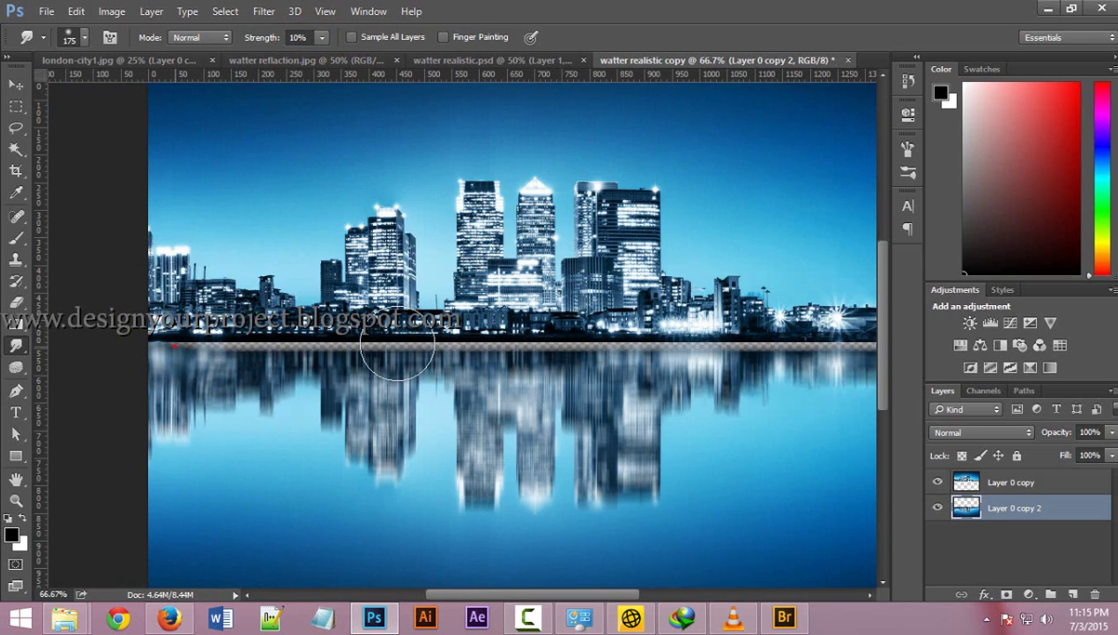
mouse_move(397, 349)
mouse_down()
mouse_move(387, 489)
mouse_move(196, 344)
mouse_move(225, 360)
mouse_up()
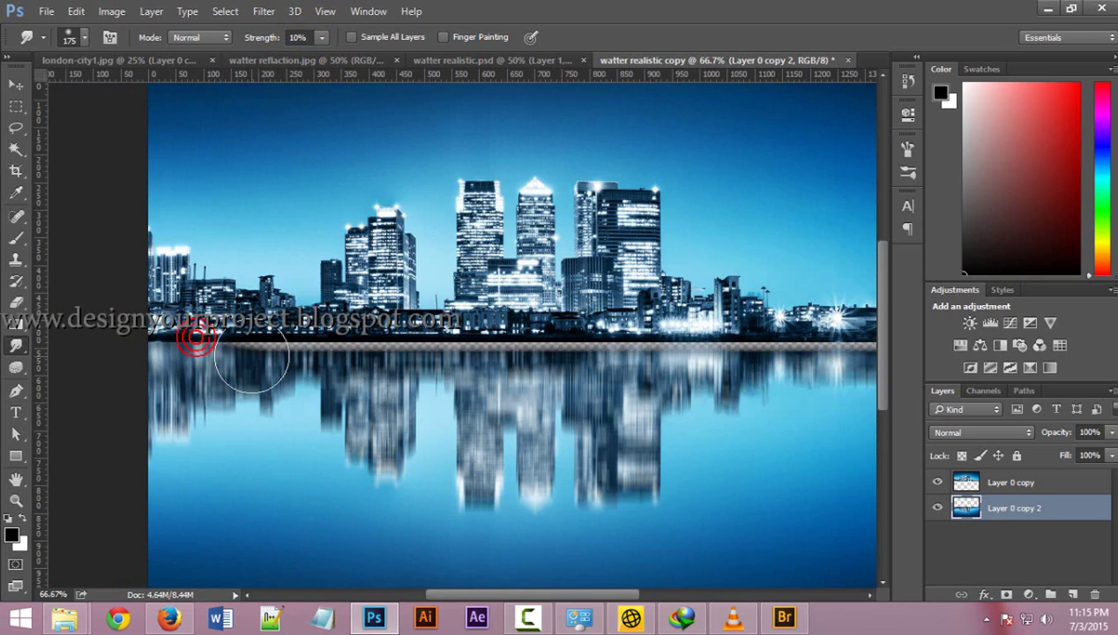
mouse_move(269, 337)
mouse_down()
mouse_move(257, 326)
mouse_move(392, 391)
mouse_up()
mouse_move(294, 336)
mouse_down()
mouse_move(285, 346)
mouse_move(300, 346)
mouse_up()
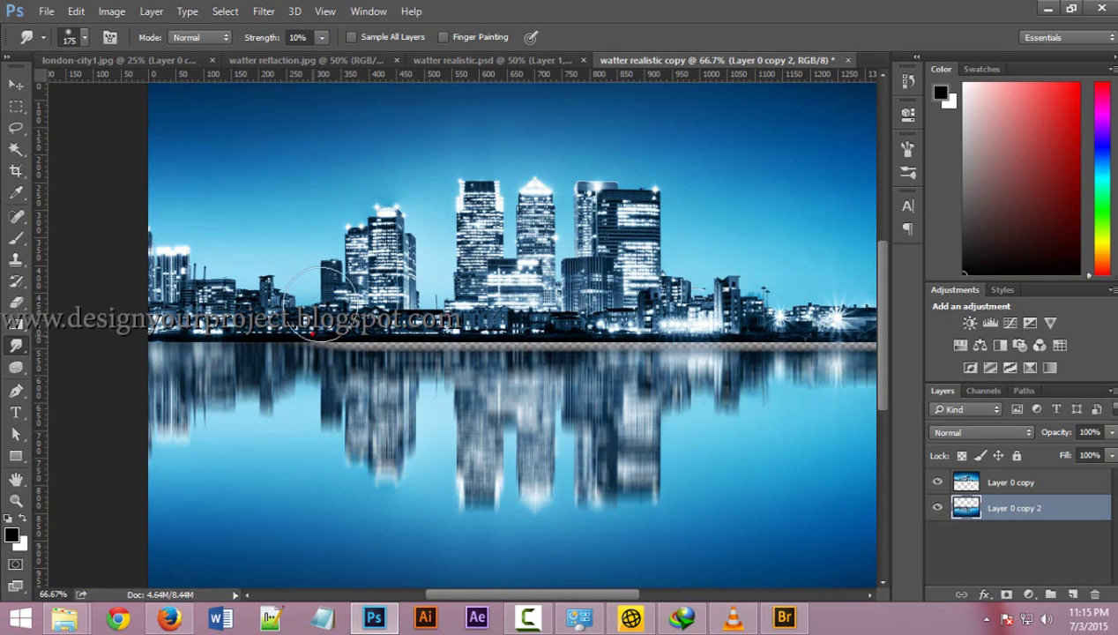
drag(352, 327, 371, 325)
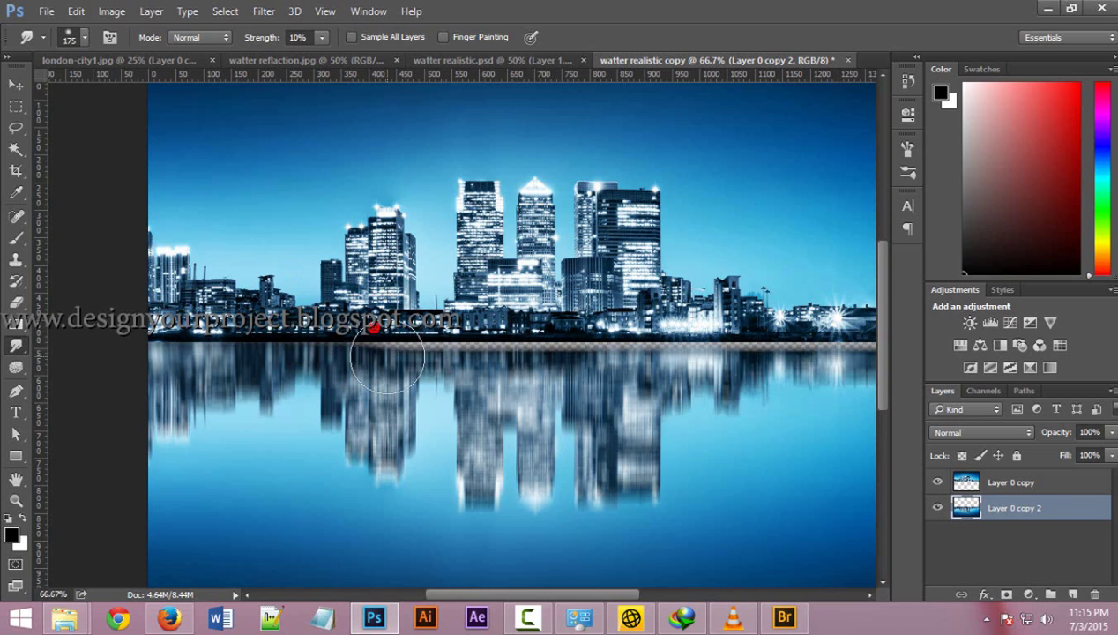
click(399, 229)
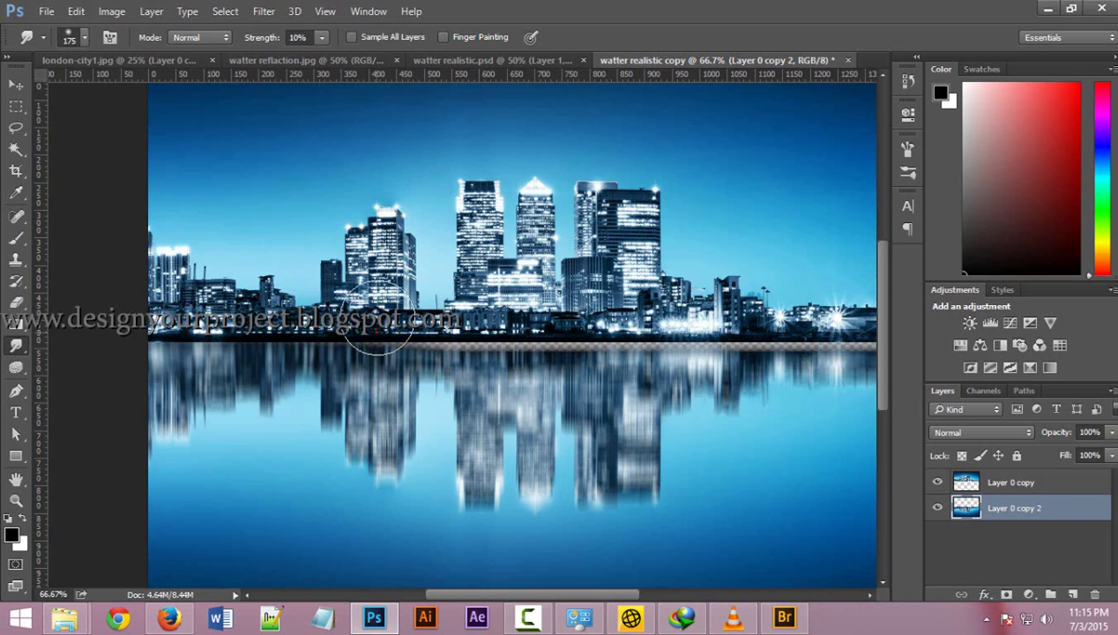
click(444, 345)
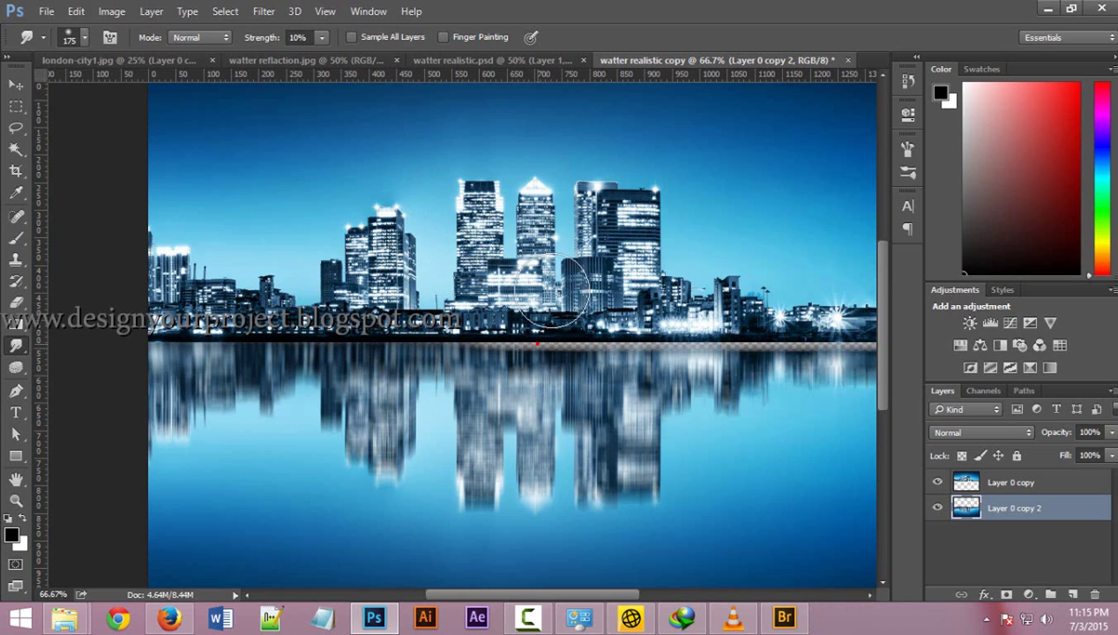
drag(553, 364, 503, 326)
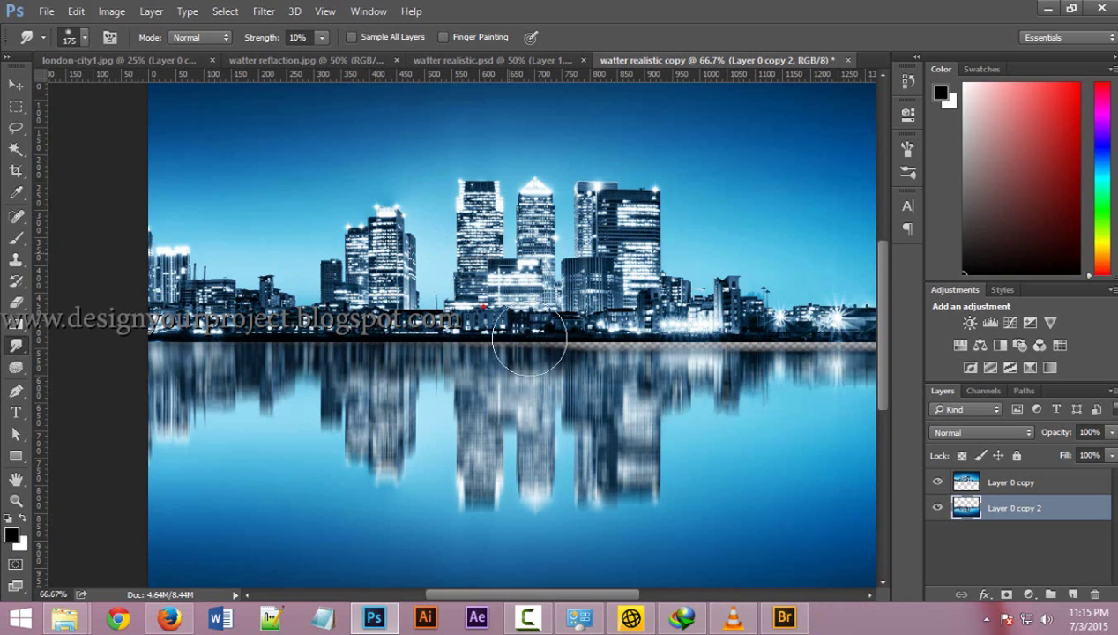
mouse_move(617, 373)
mouse_down()
mouse_move(633, 327)
mouse_move(763, 323)
mouse_up()
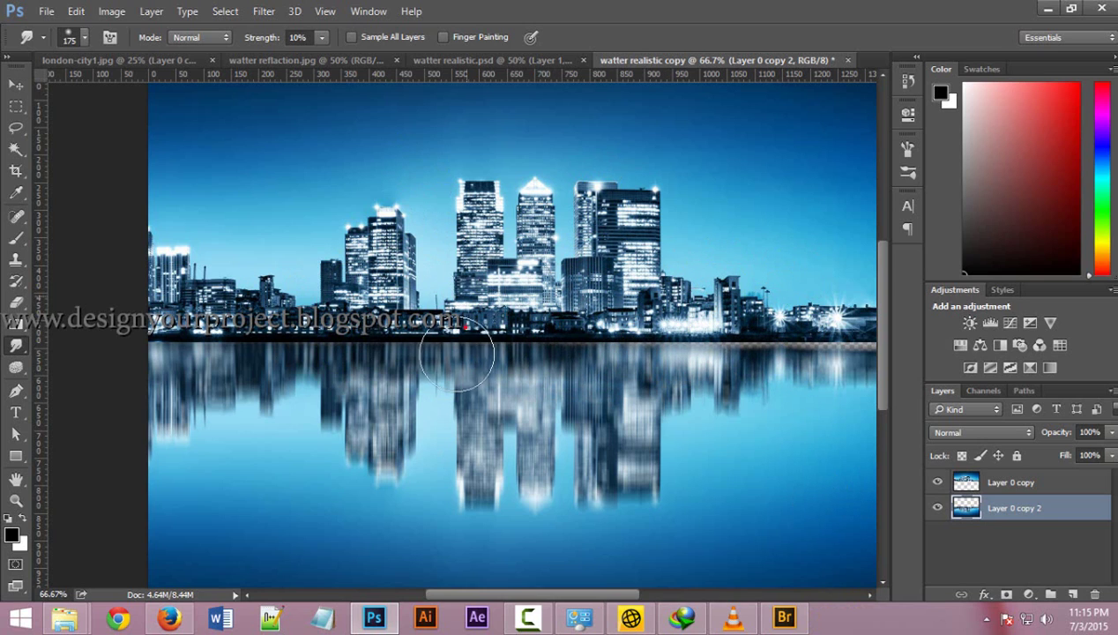
Smudge the seam and lights at the skyline's right end, then zoom out
drag(457, 355, 441, 329)
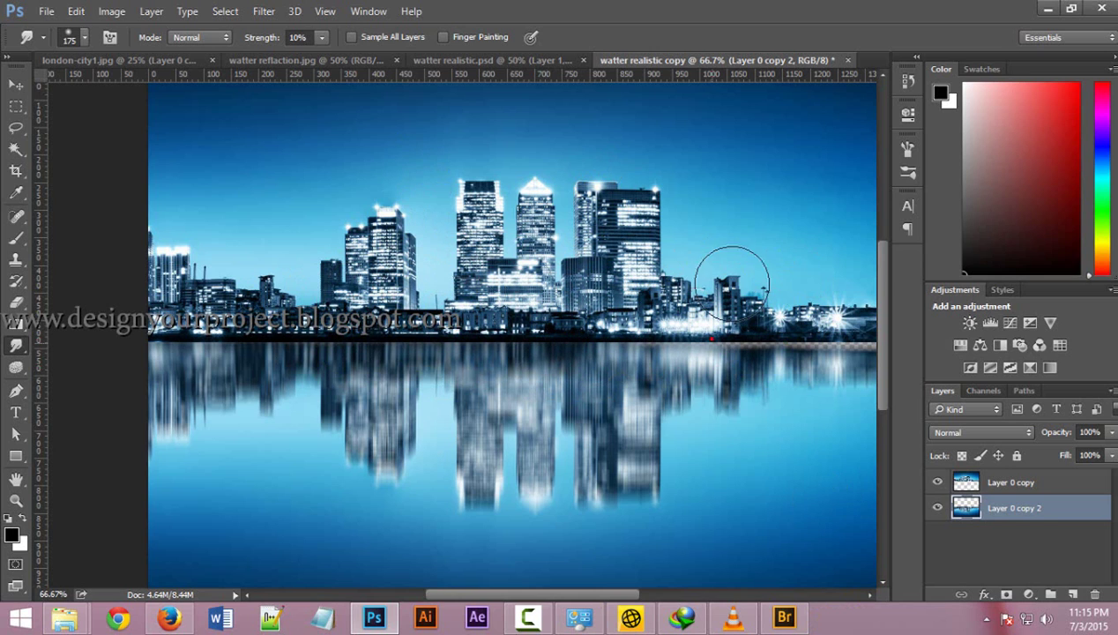
drag(718, 310, 563, 314)
mouse_move(760, 317)
mouse_down()
mouse_move(789, 326)
mouse_move(711, 313)
mouse_up()
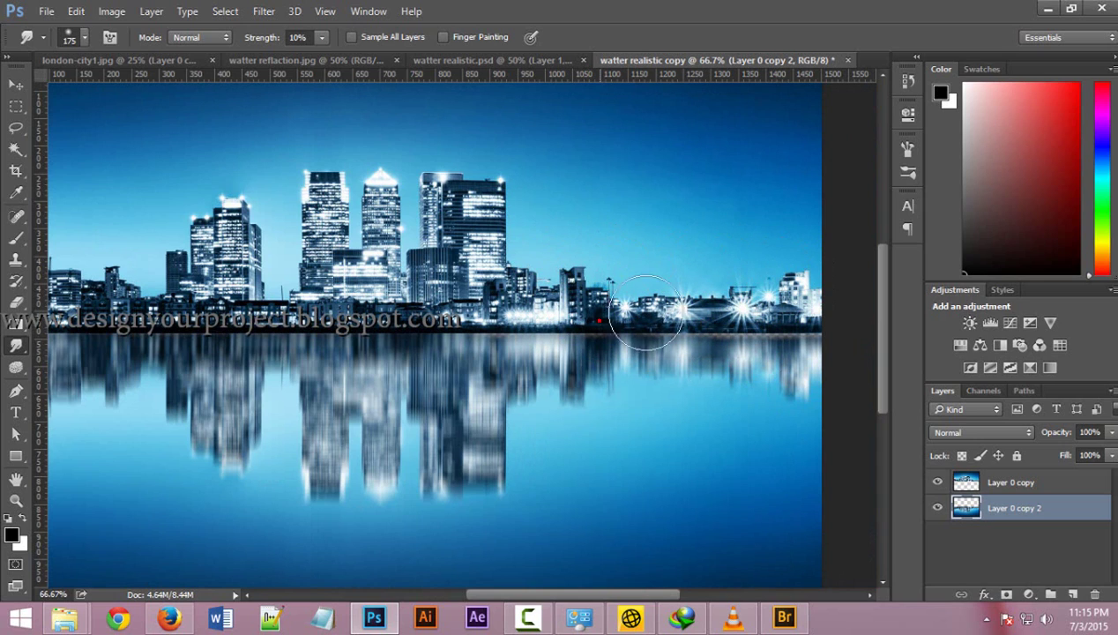
drag(805, 346, 818, 335)
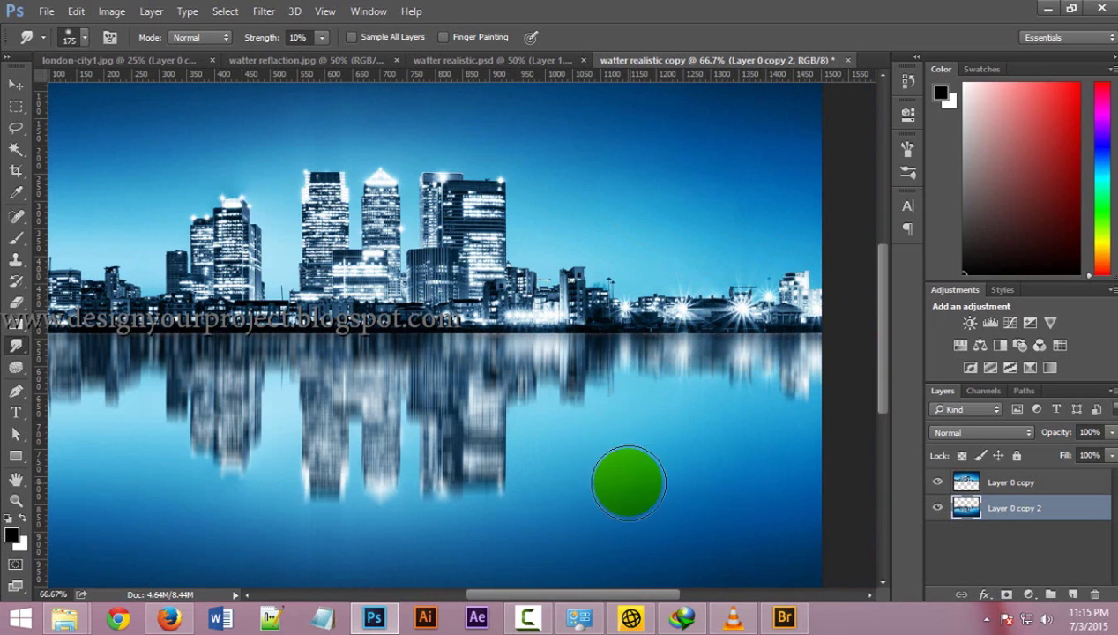
drag(629, 478, 589, 387)
key(ctrl+minus)
click(531, 467)
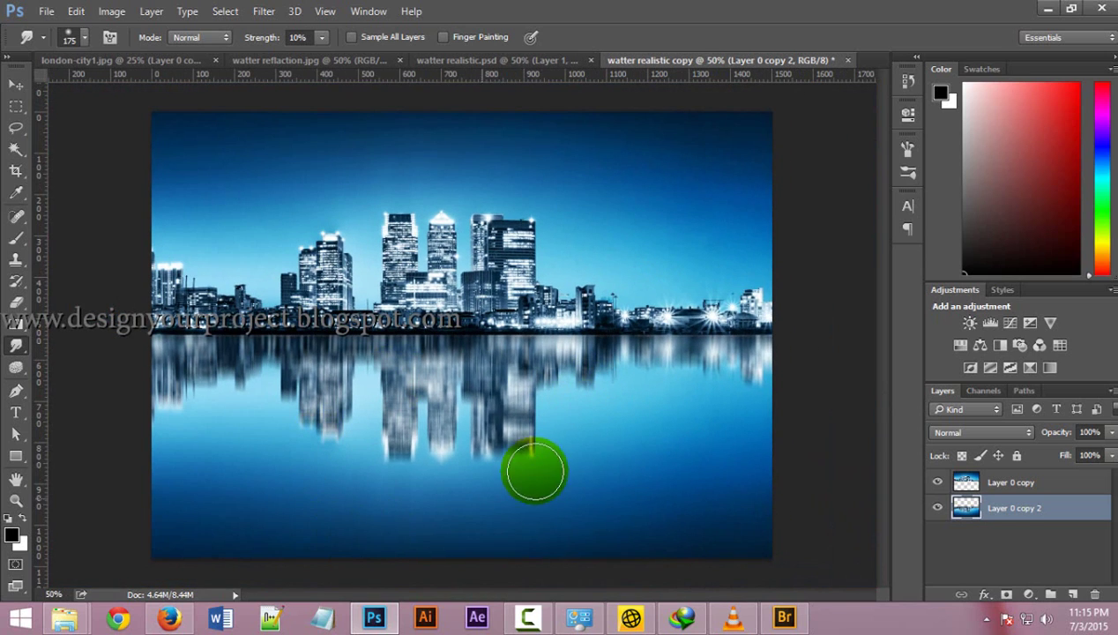
Add Layer 1, hide Layer 0 copy, and fill a rectangle over the water half with white
click(1080, 597)
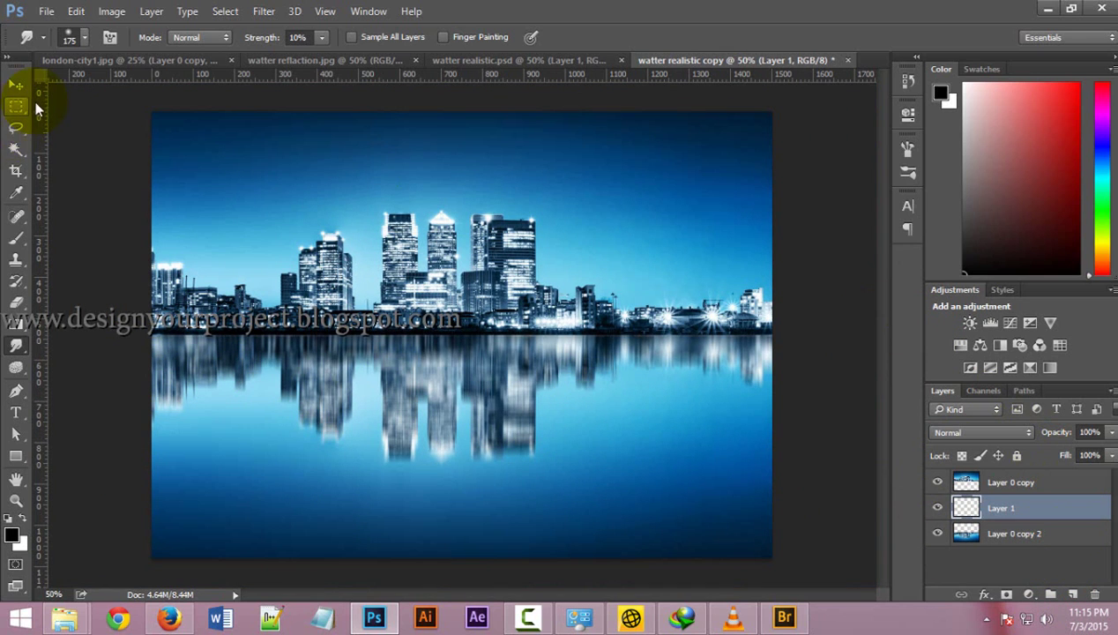
click(16, 106)
click(937, 482)
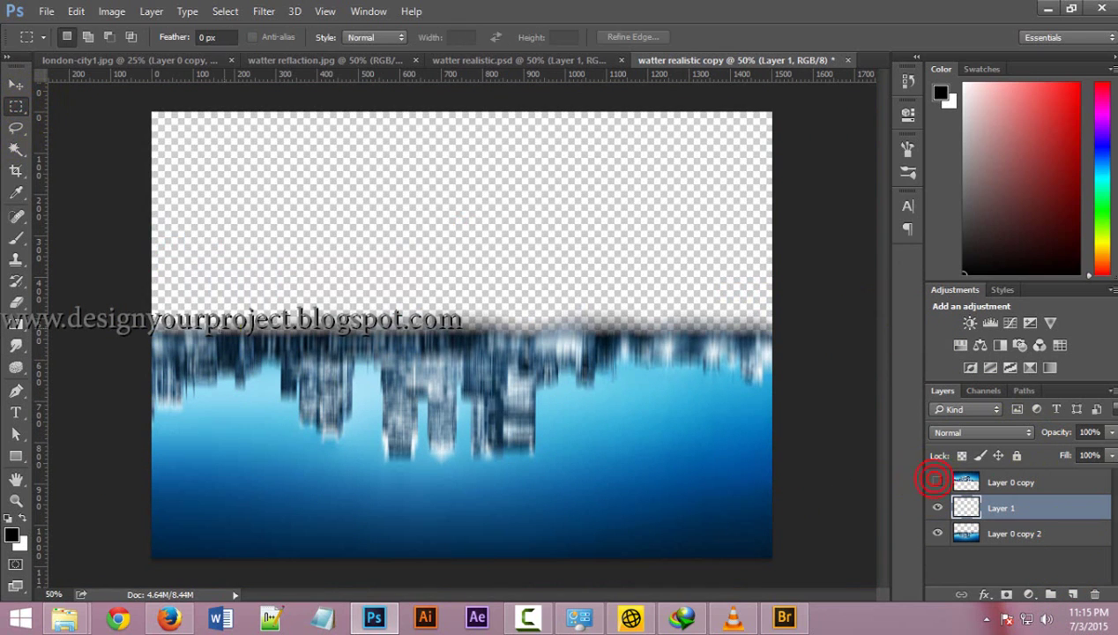
drag(121, 327, 866, 526)
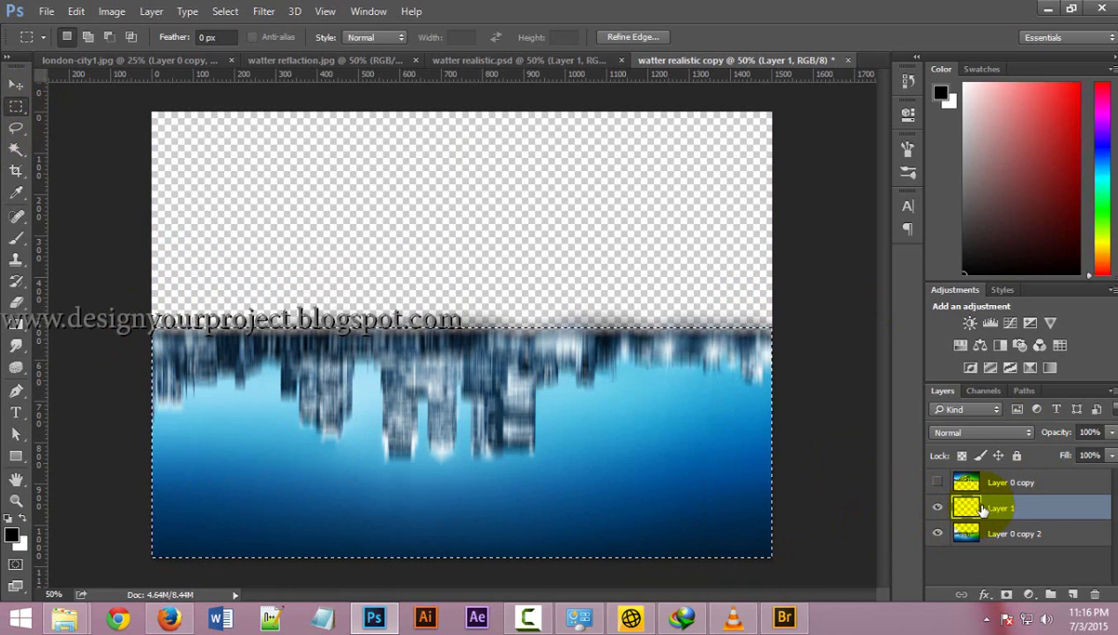
click(25, 513)
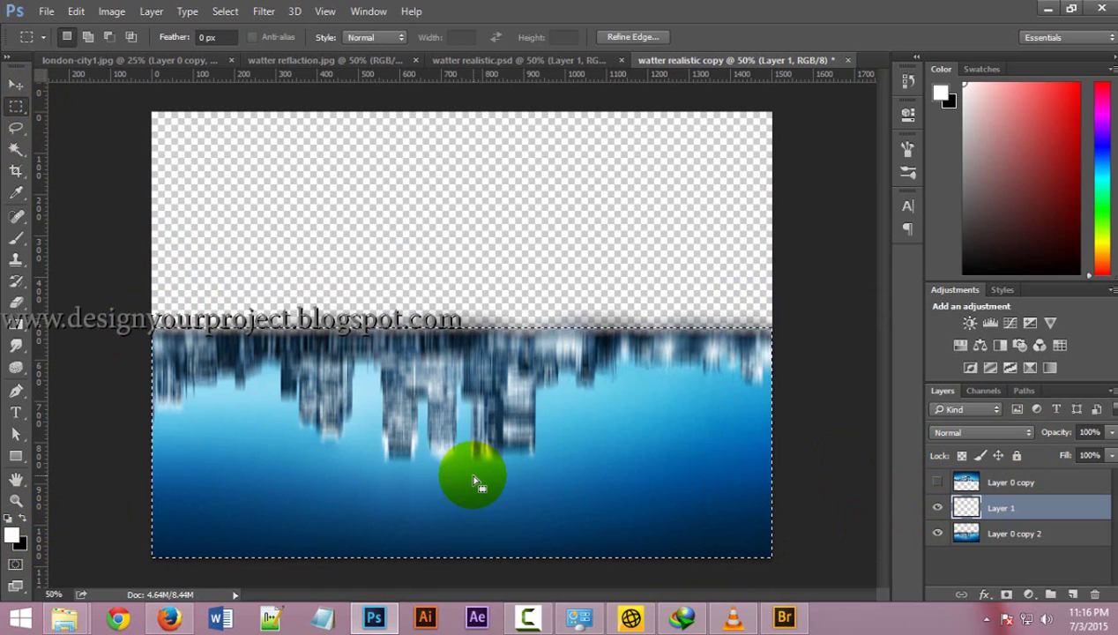
key(alt+BackSpace)
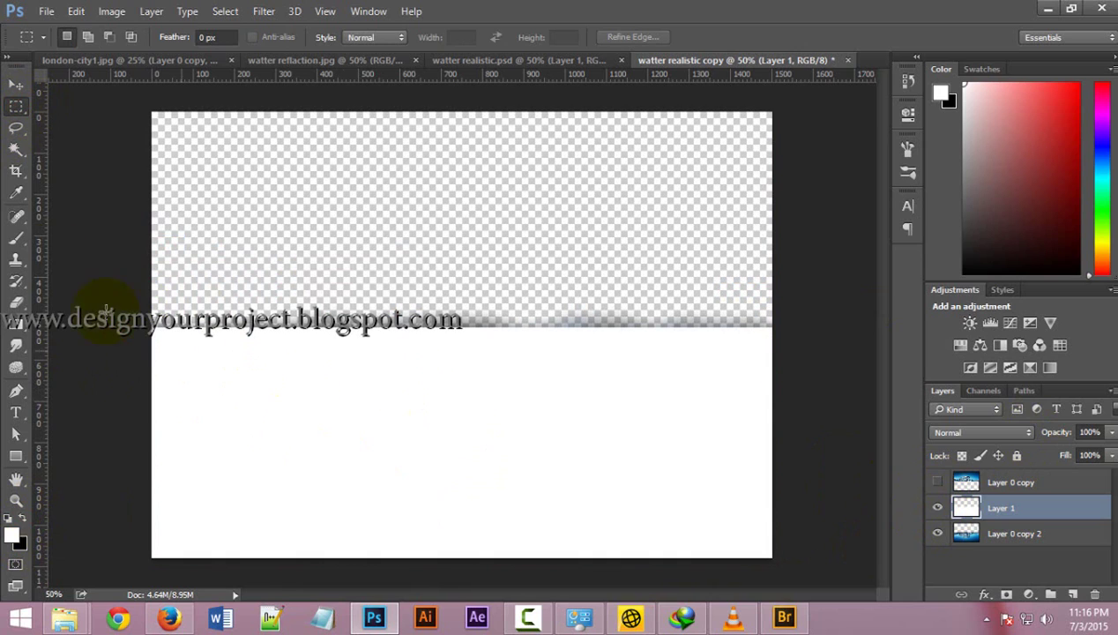
Add 400% Uniform monochromatic noise to Layer 1 and unhide Layer 0 copy
click(264, 11)
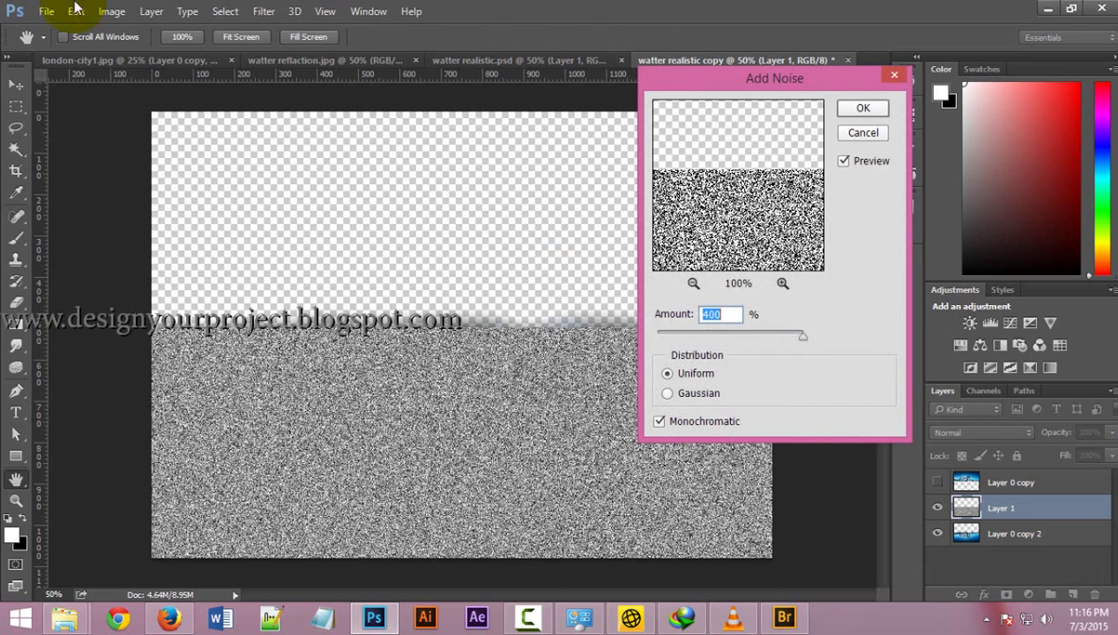
drag(742, 76, 658, 61)
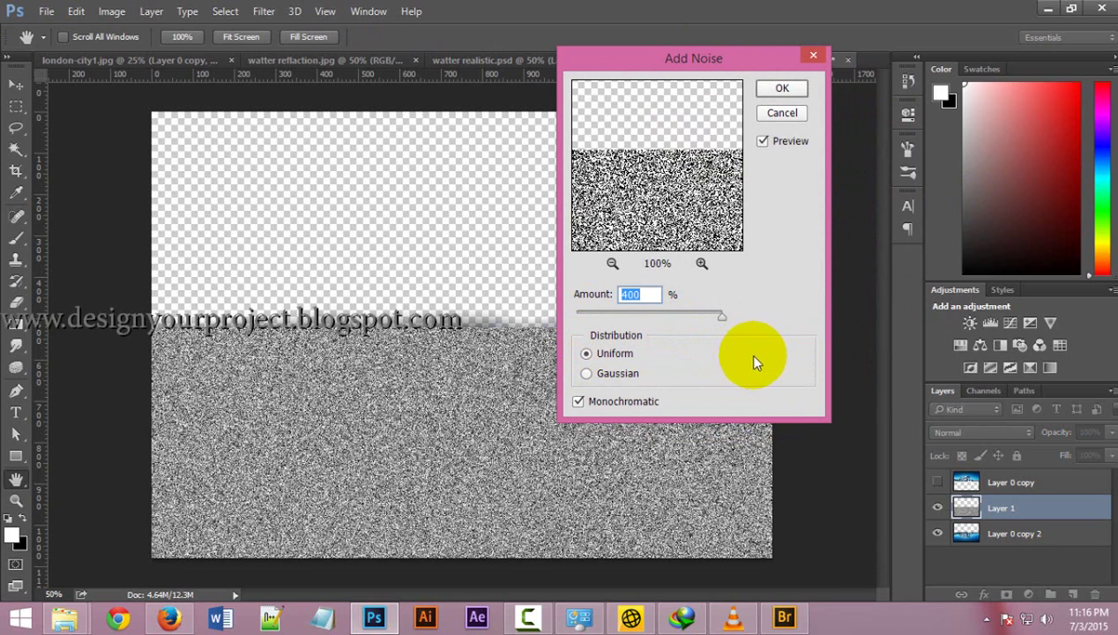
click(780, 88)
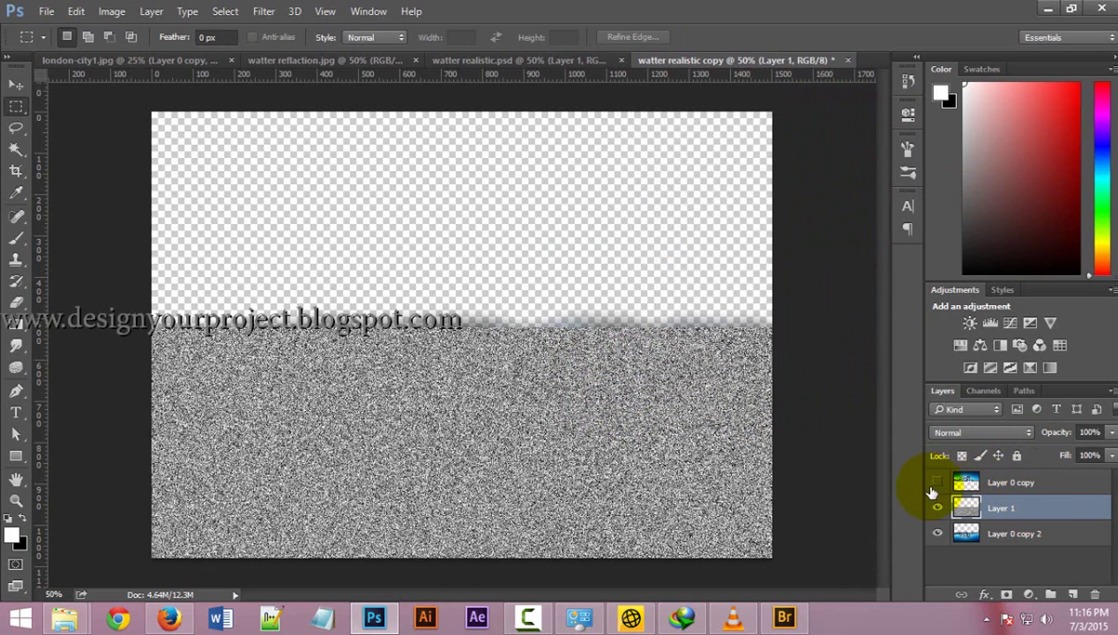
click(936, 482)
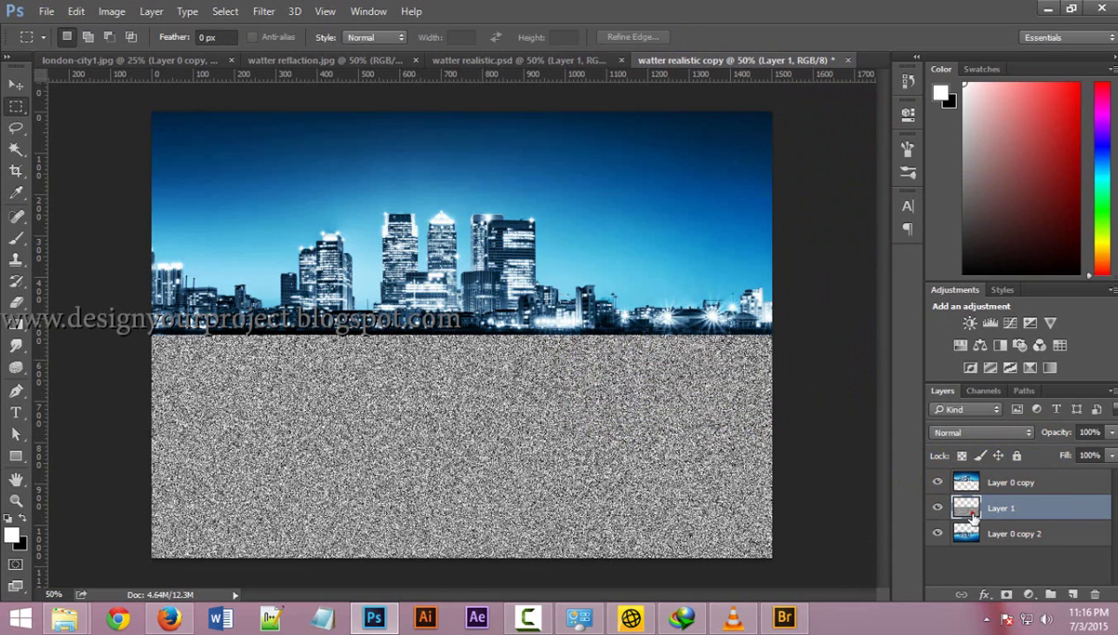
Streak Layer 1's noise horizontally with a Motion Blur at 0° angle and 40 pixels distance
click(258, 18)
mouse_move(274, 194)
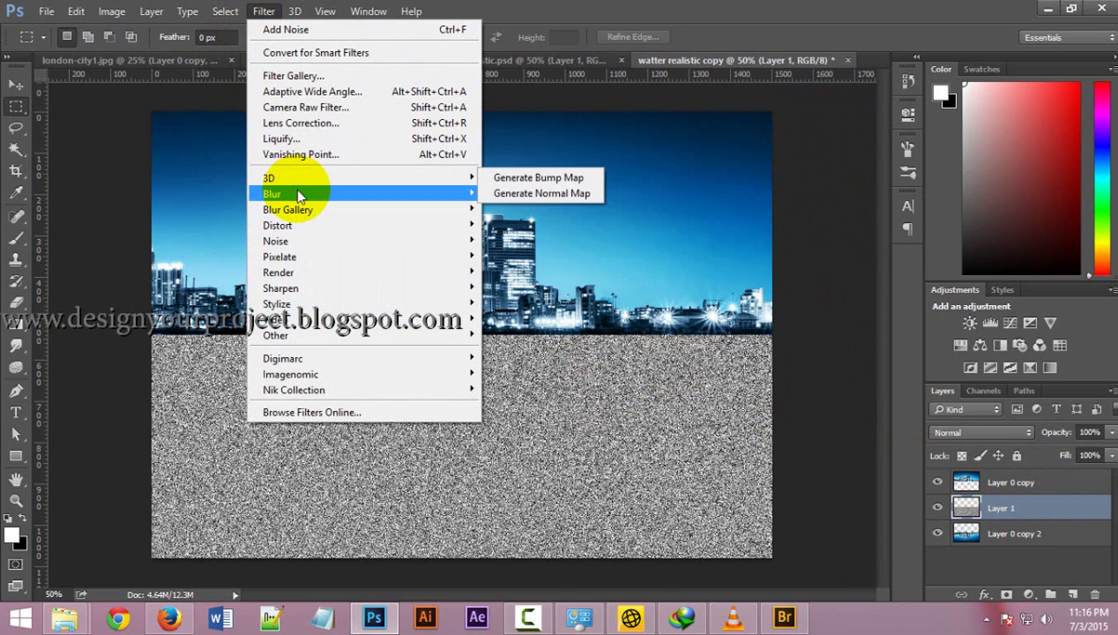
click(528, 287)
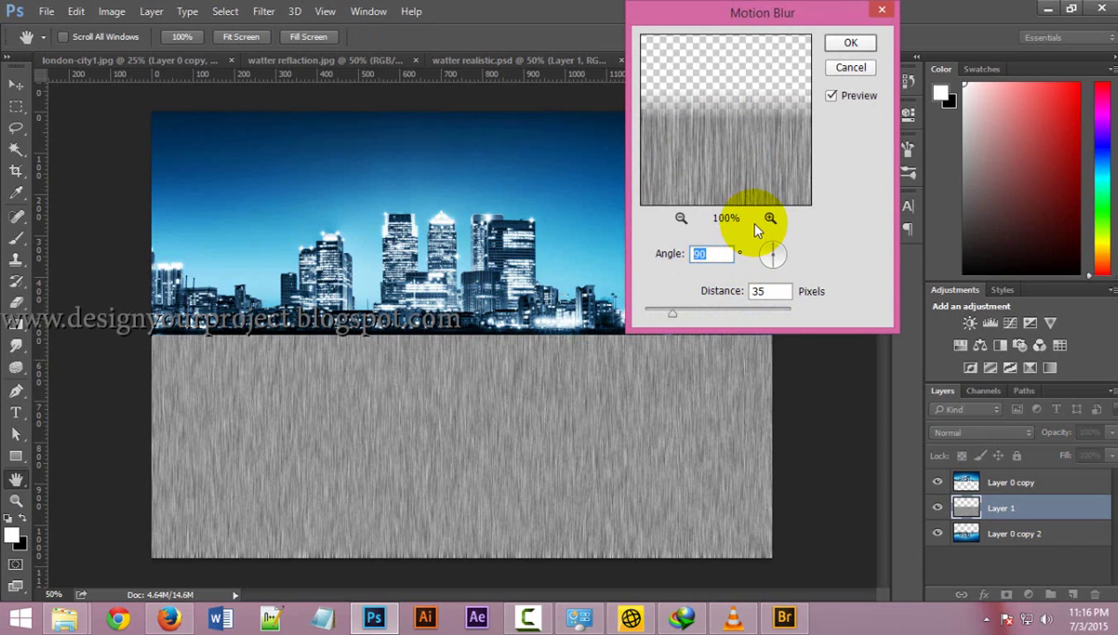
text(0)
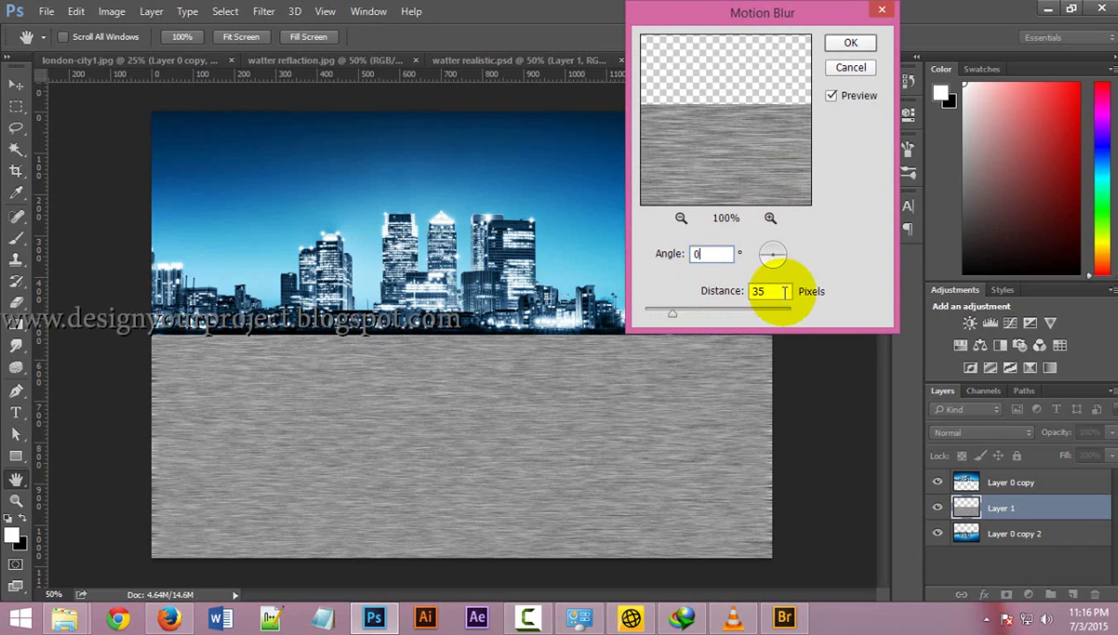
click(784, 291)
text(50)
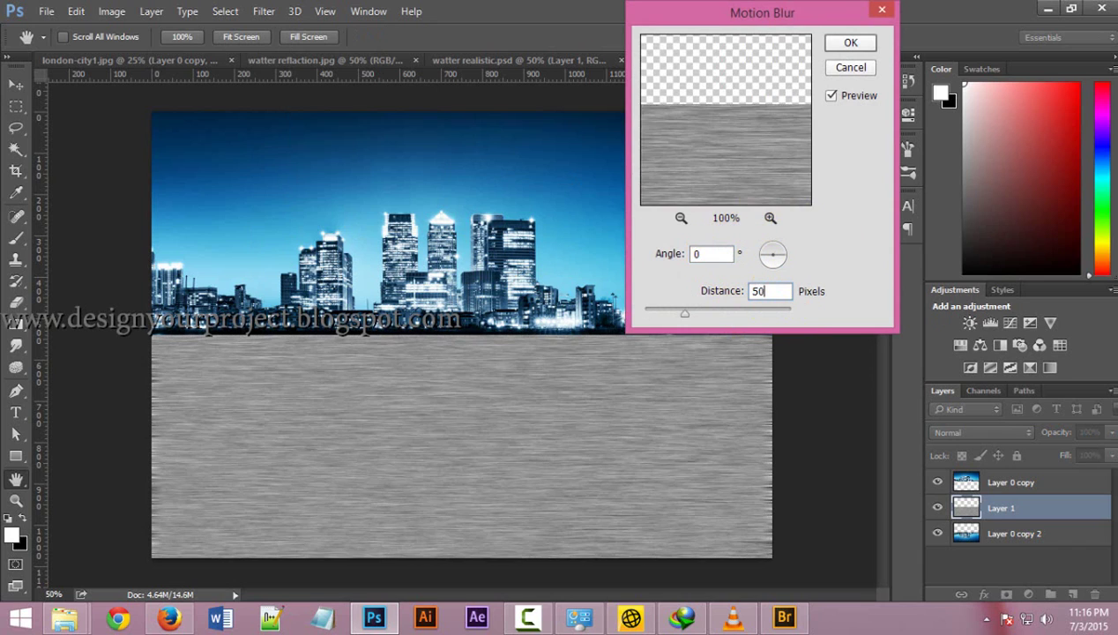
click(703, 285)
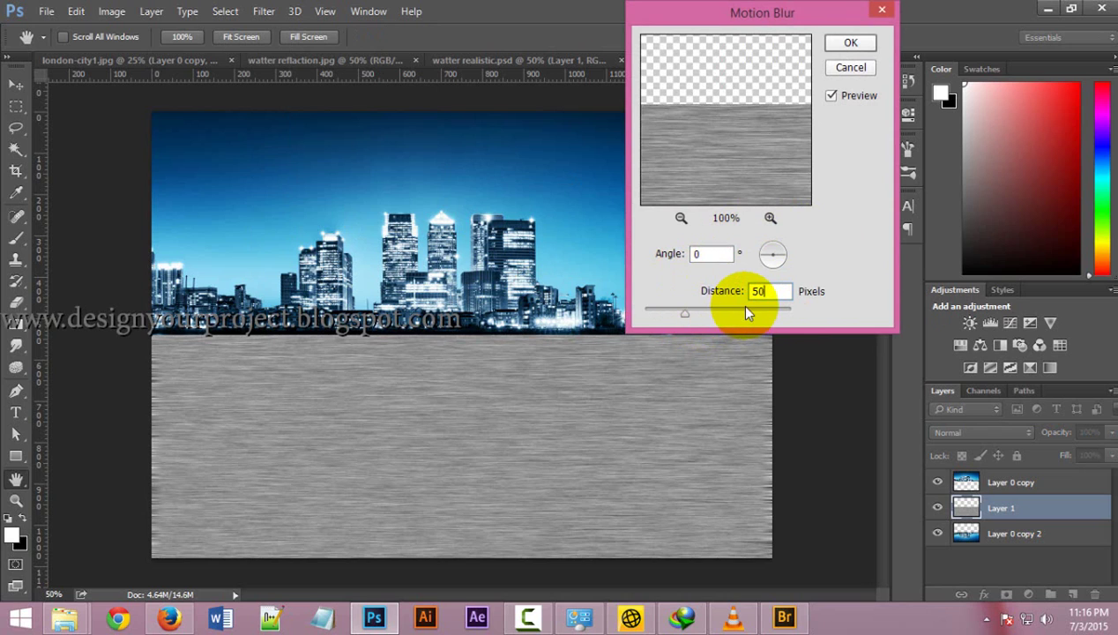
key(BackSpace)
key(BackSpace)
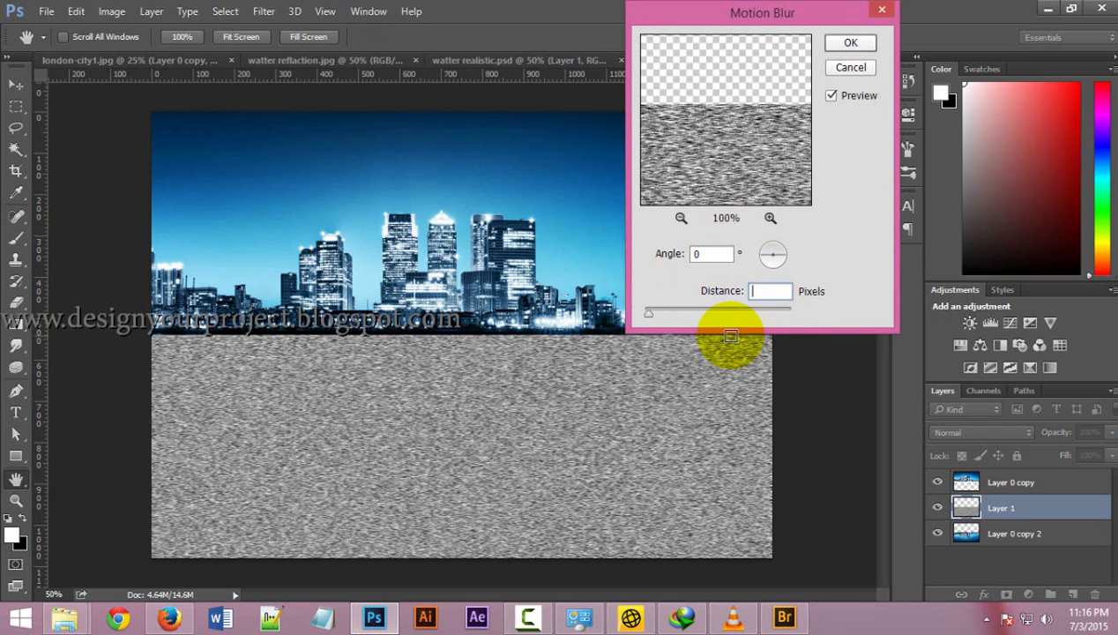
text(30)
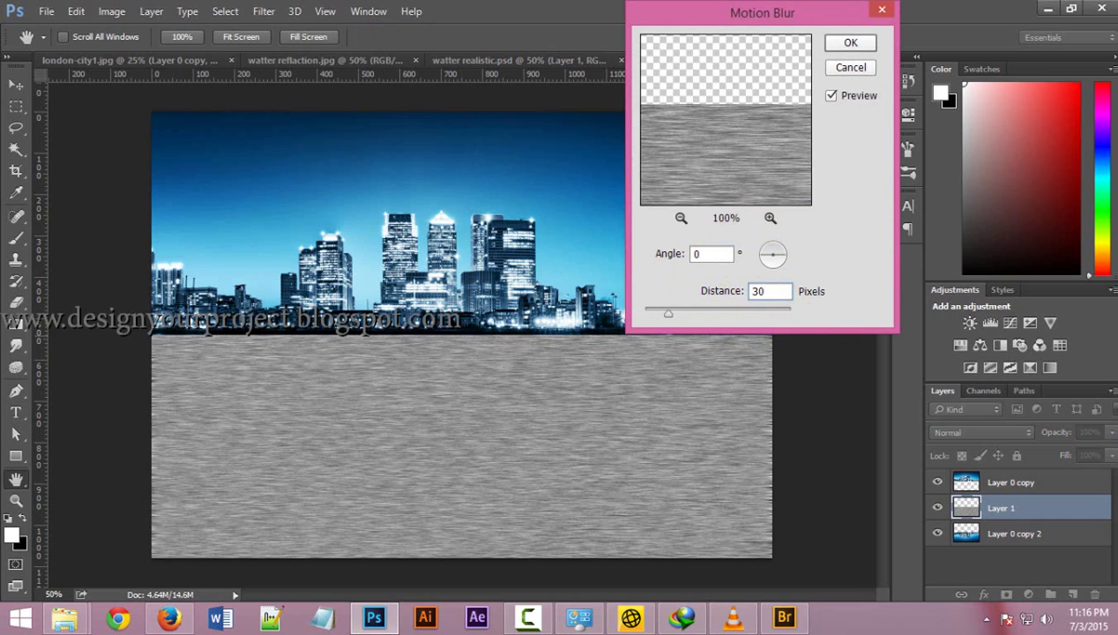
click(731, 336)
key(BackSpace)
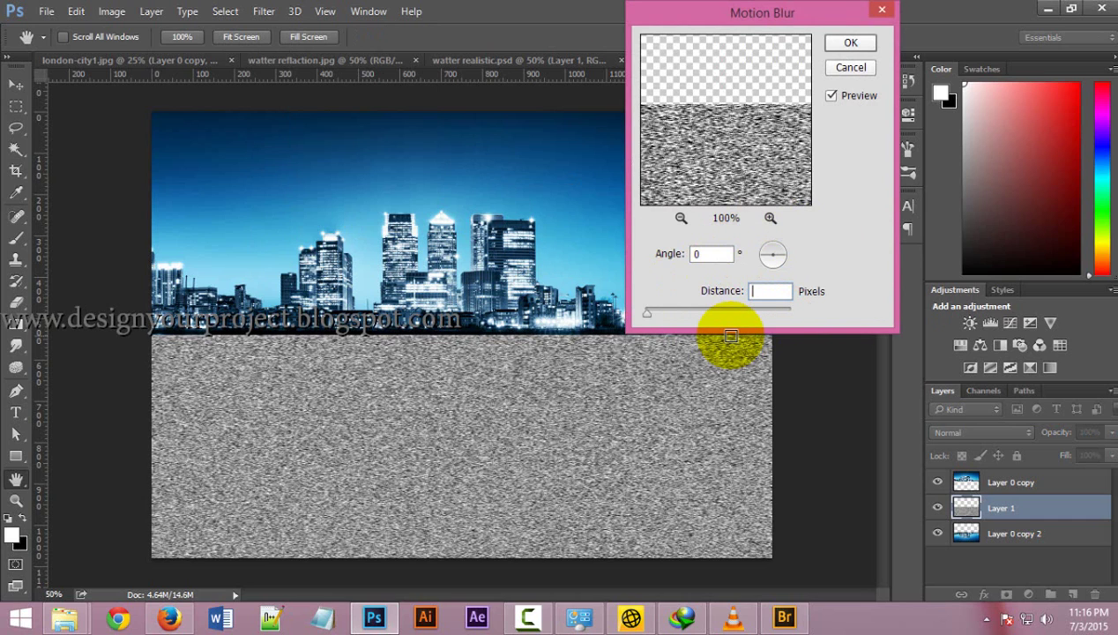
text(40)
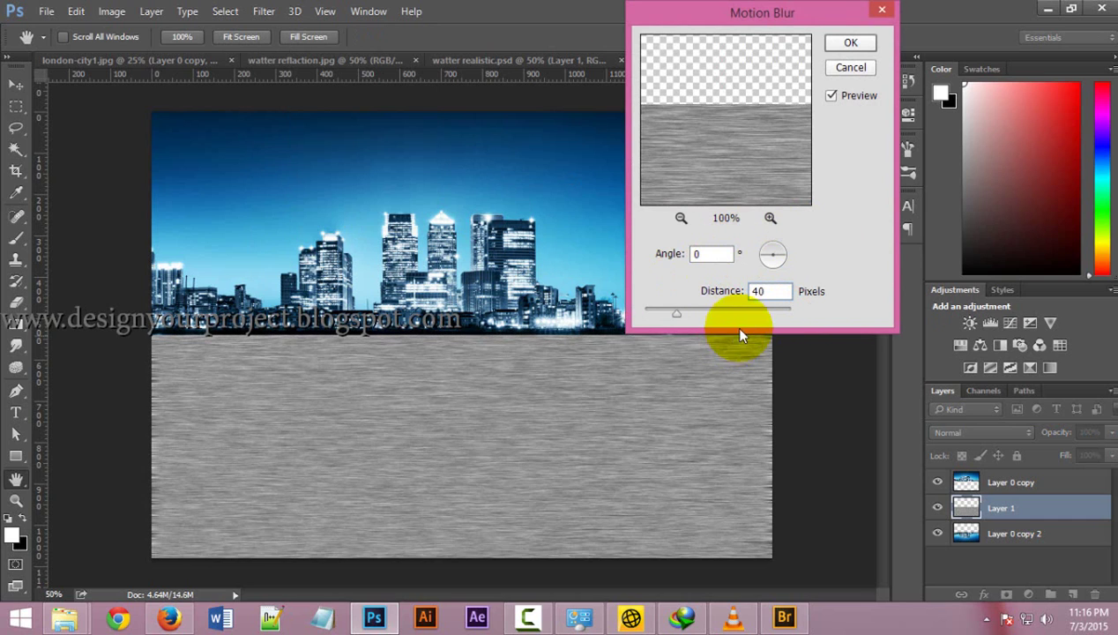
click(848, 42)
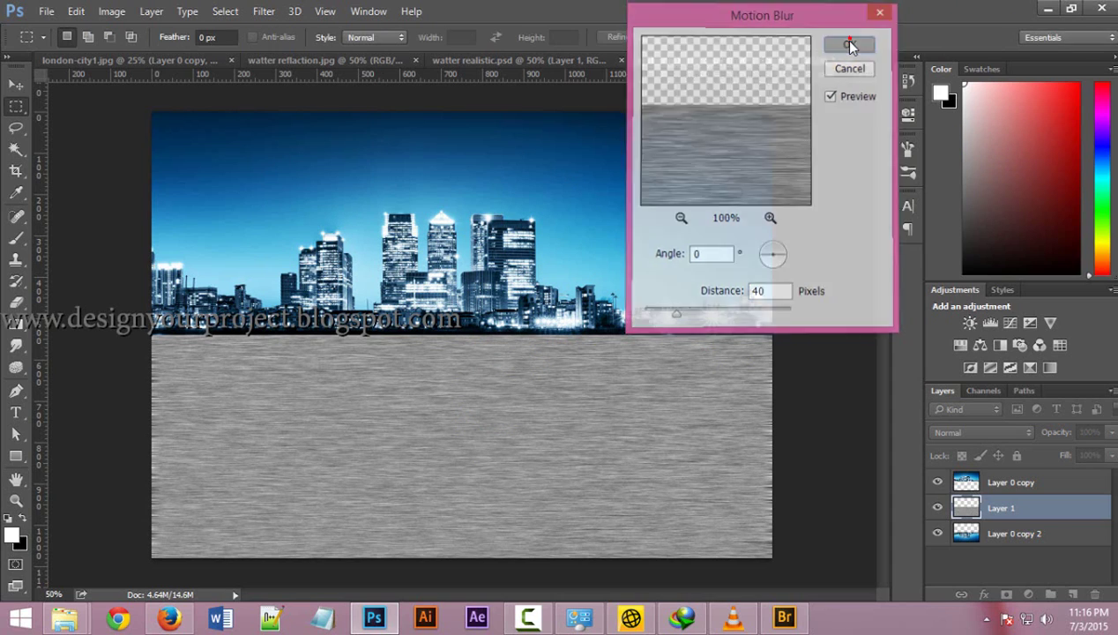
Boost the streaked texture's contrast with Levels inputs 86, 1.05 and 198
click(15, 81)
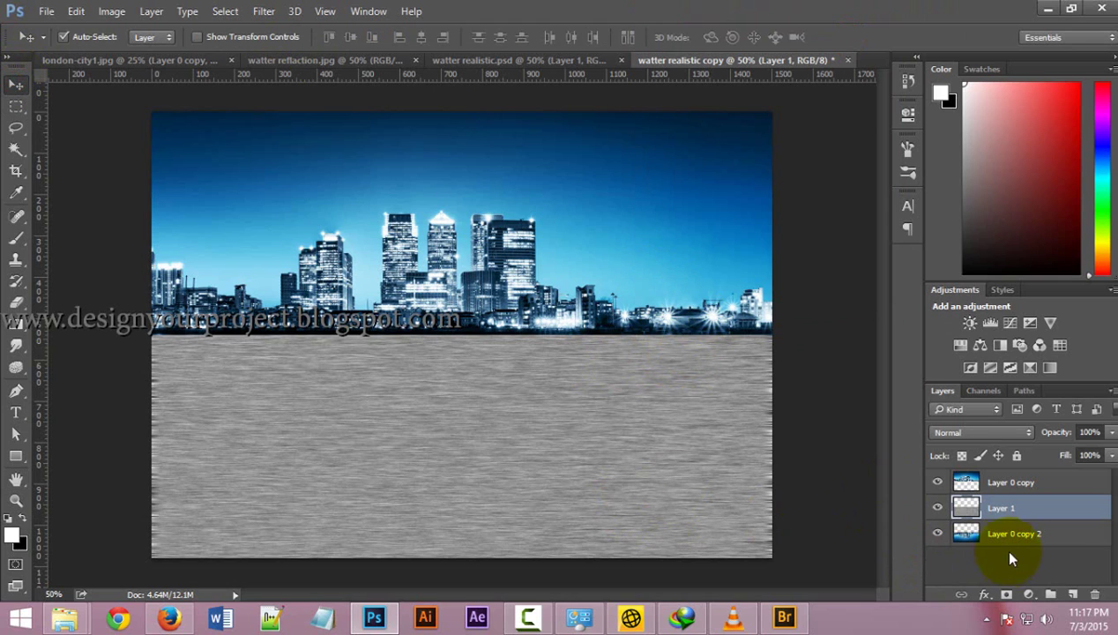
click(112, 12)
mouse_move(136, 54)
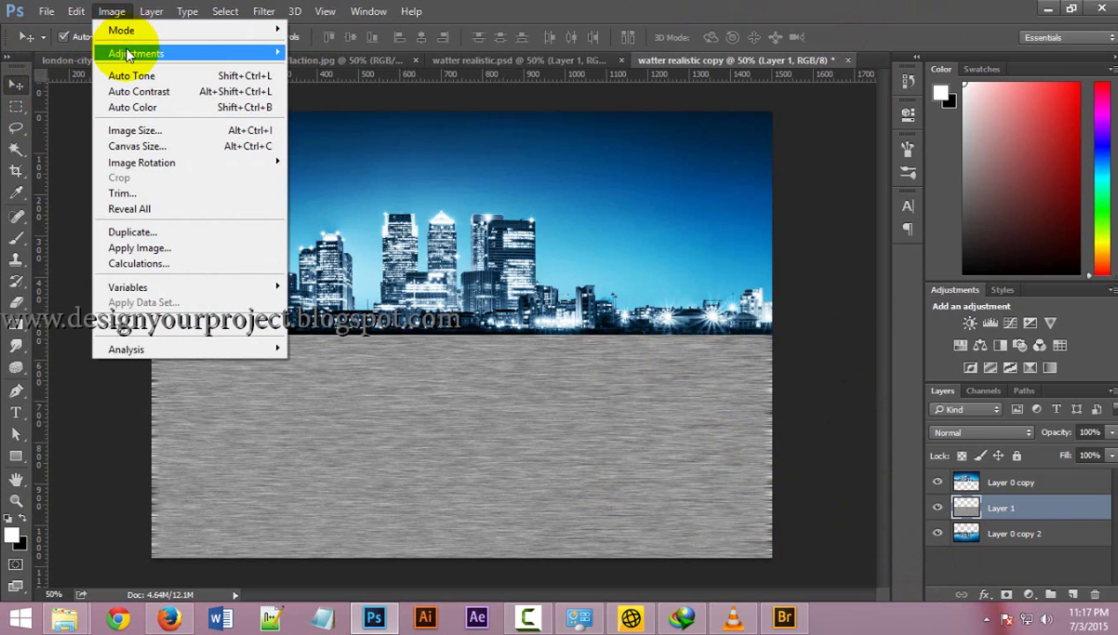
click(371, 70)
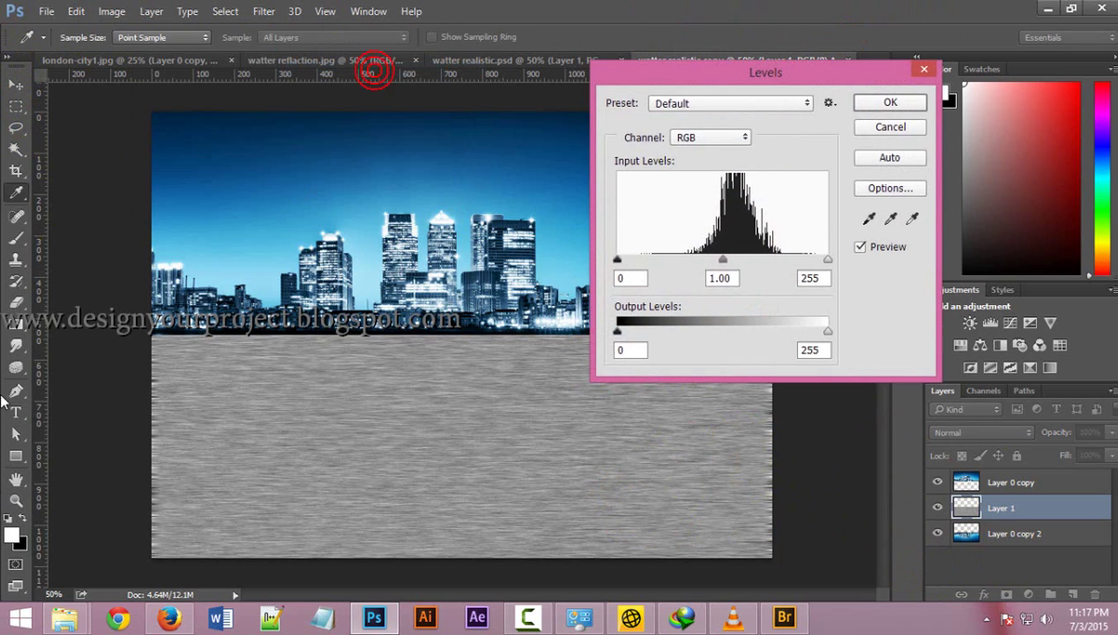
drag(696, 83, 735, 52)
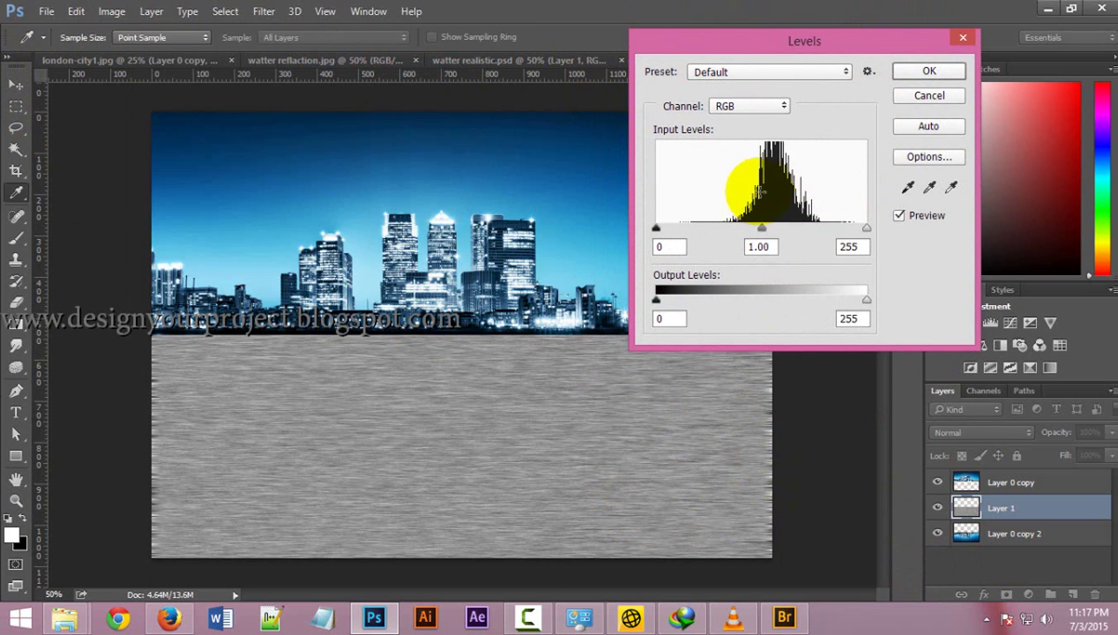
drag(660, 230, 728, 230)
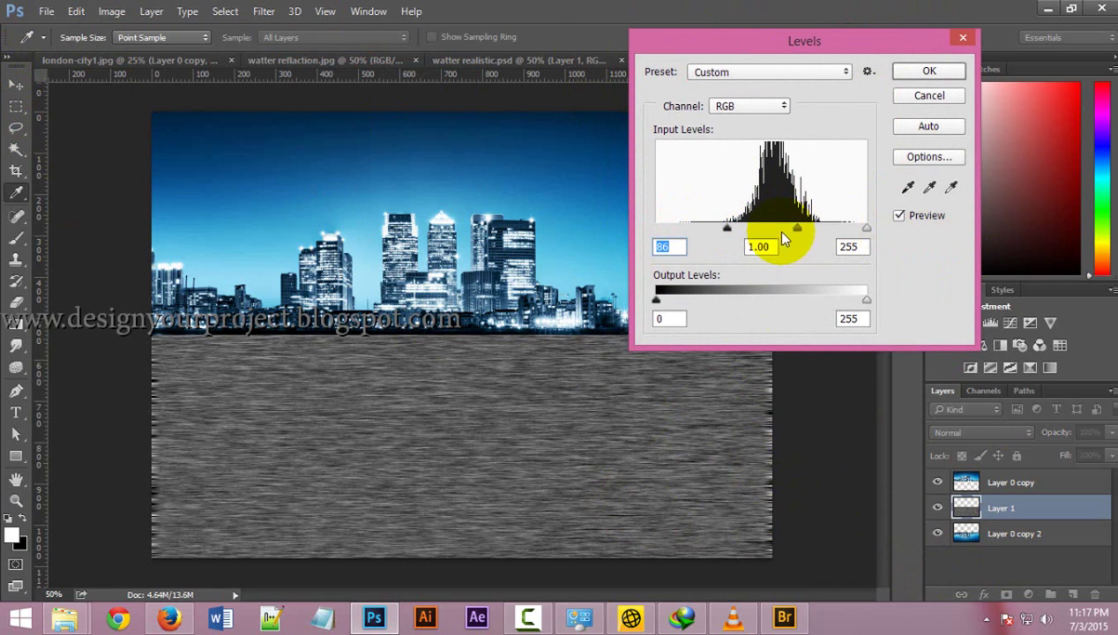
drag(870, 229, 766, 229)
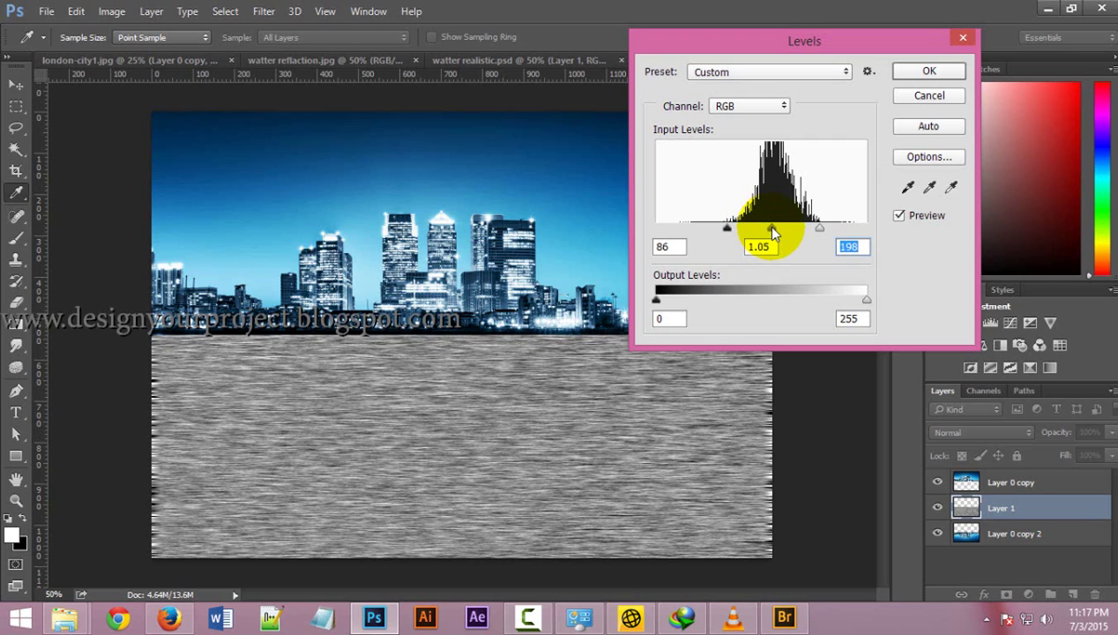
click(929, 72)
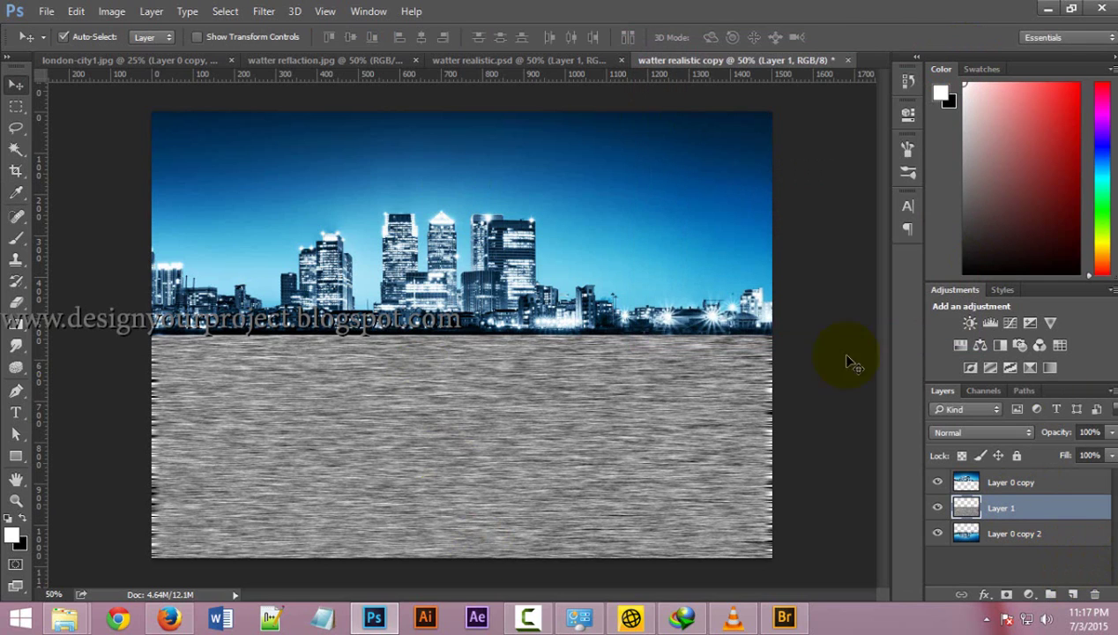
Duplicate Layer 1, hide the original, and perspective-stretch the copy wider at its bottom edge
key(ctrl+j)
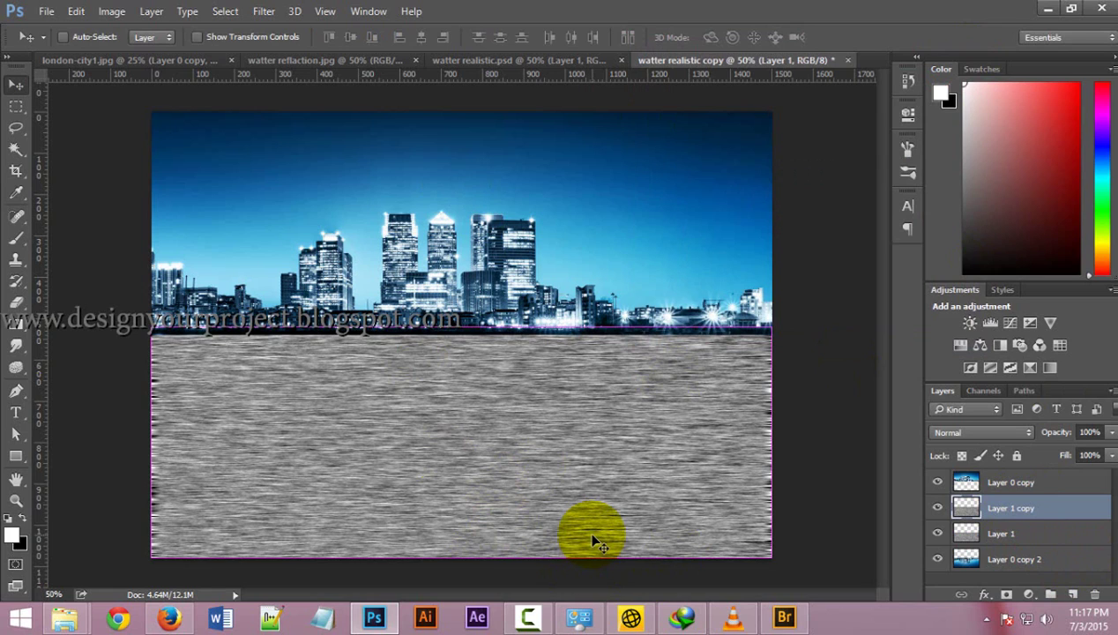
click(937, 533)
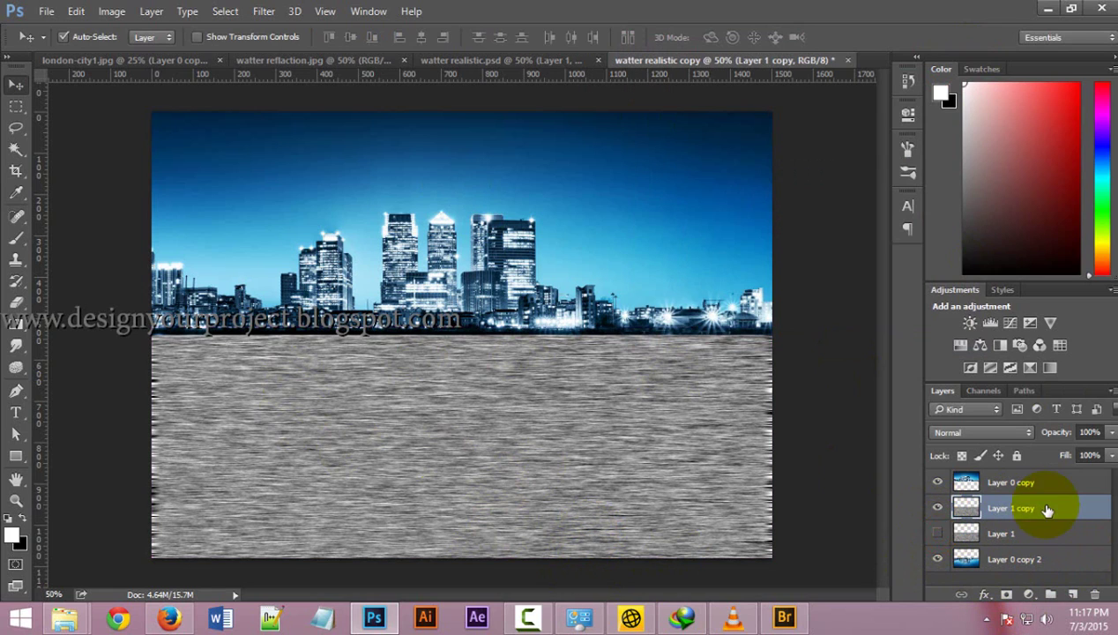
key(ctrl+t)
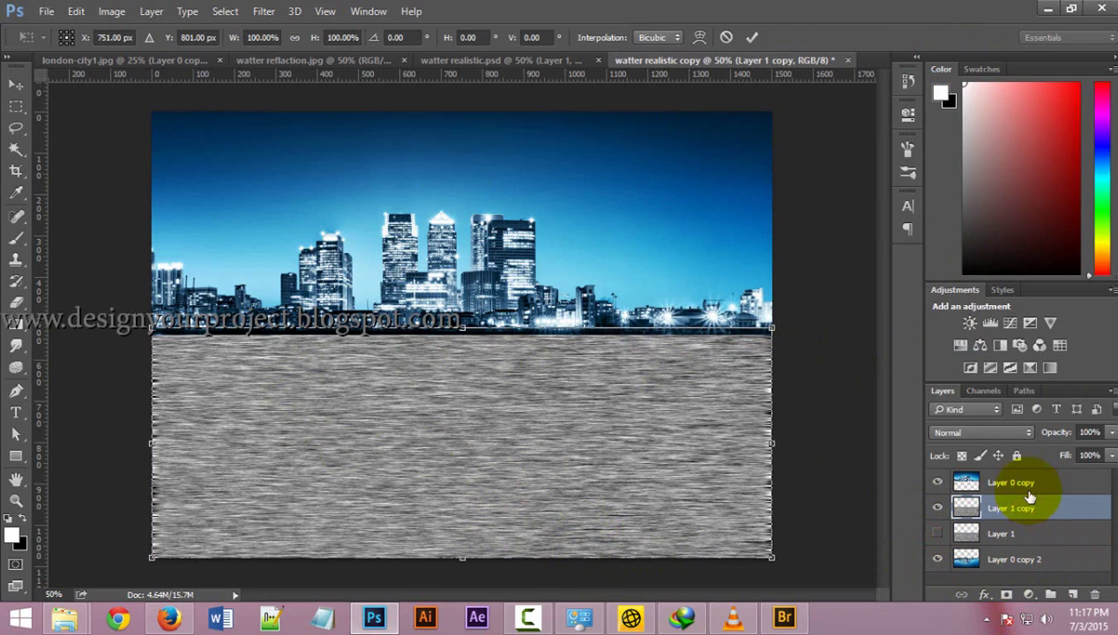
right_click(430, 377)
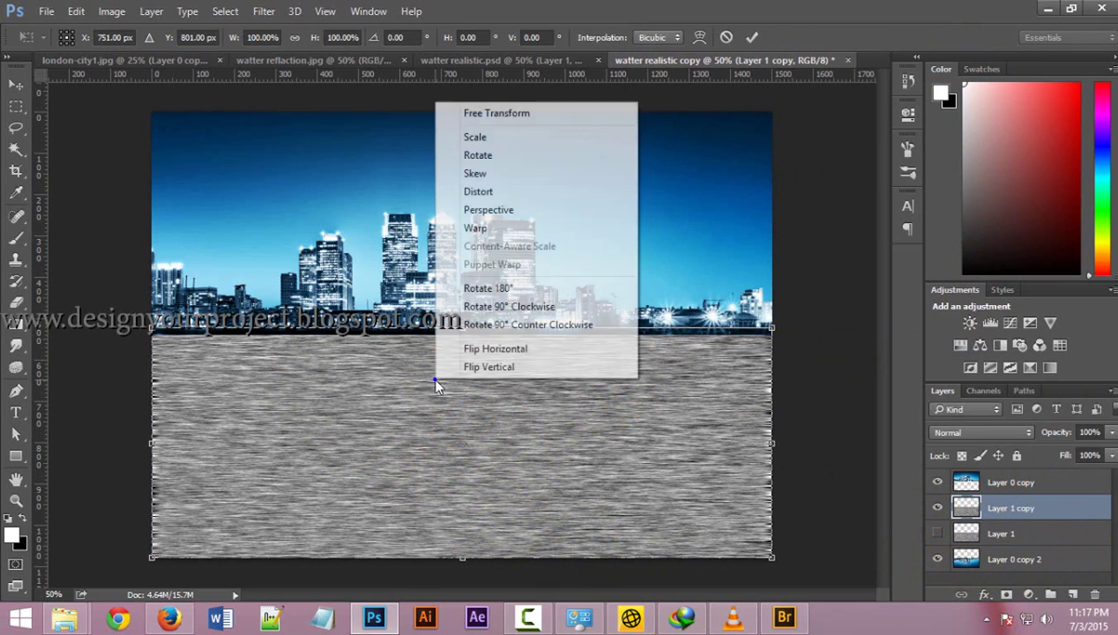
click(541, 218)
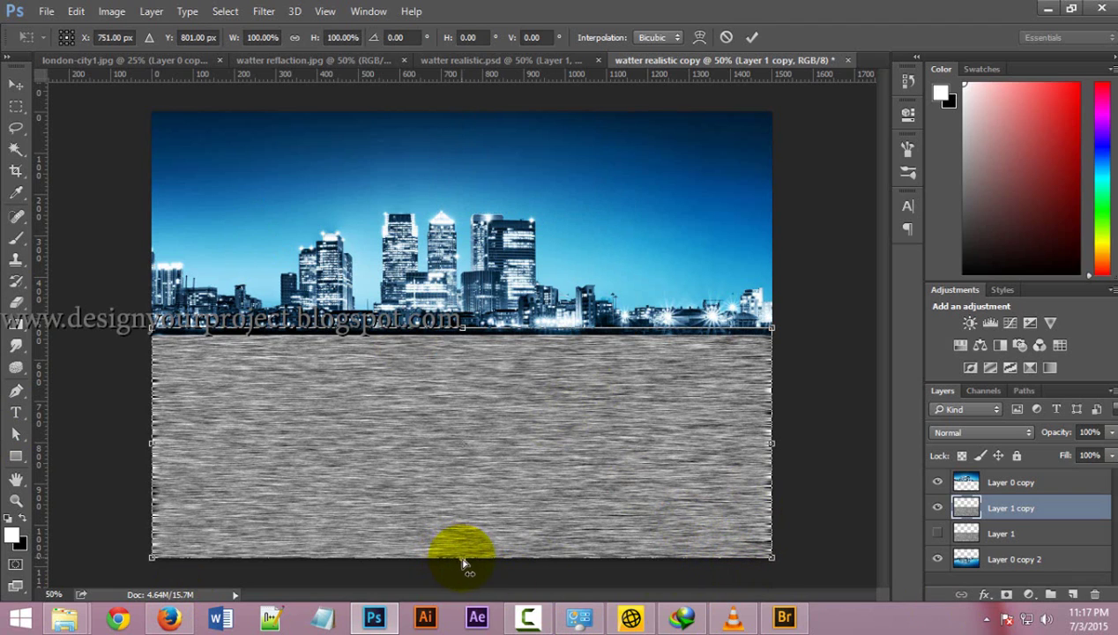
drag(464, 564, 441, 580)
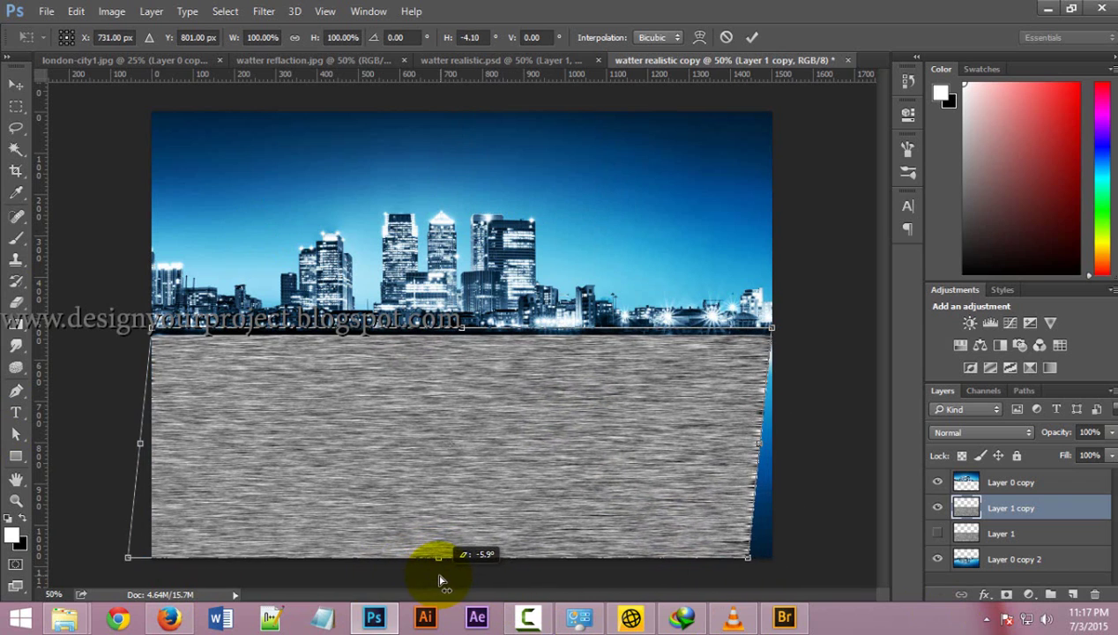
drag(440, 580, 463, 570)
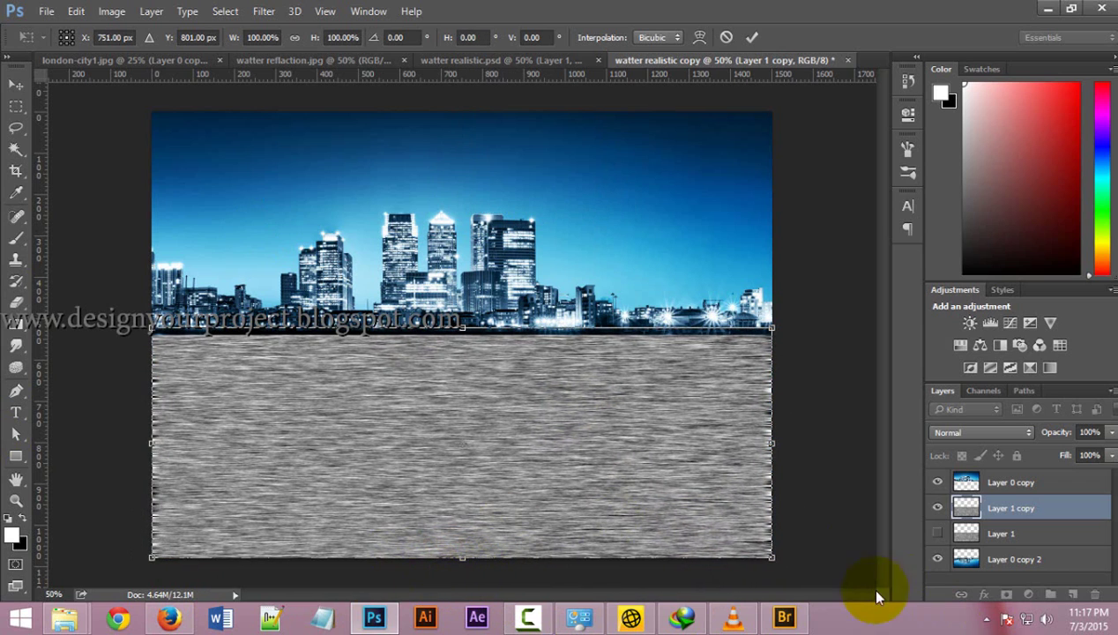
drag(776, 565, 956, 540)
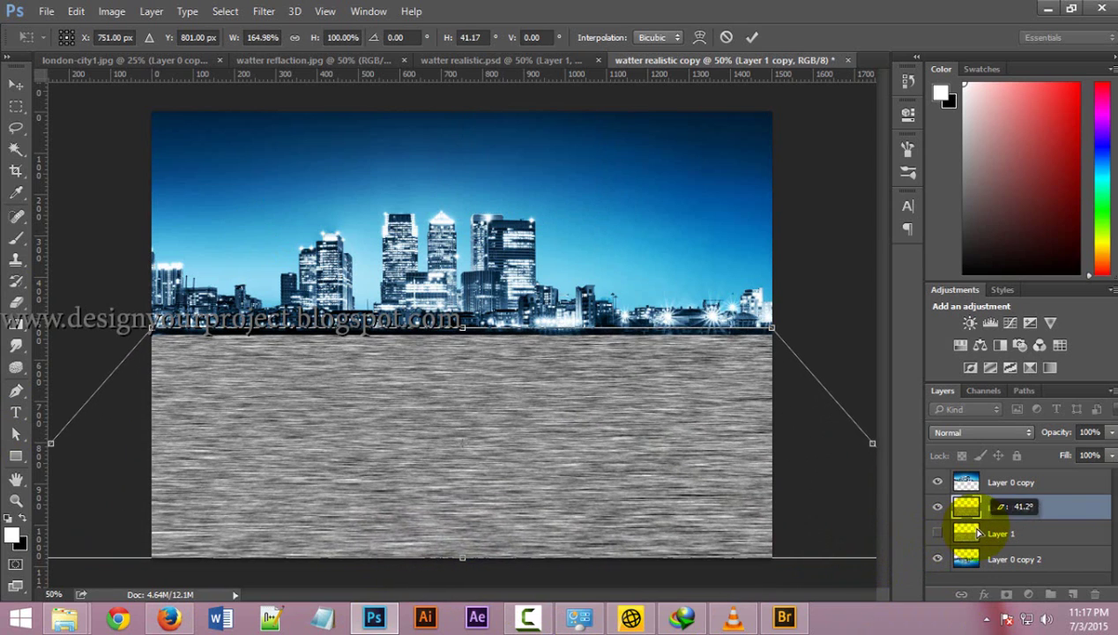
drag(956, 540, 969, 537)
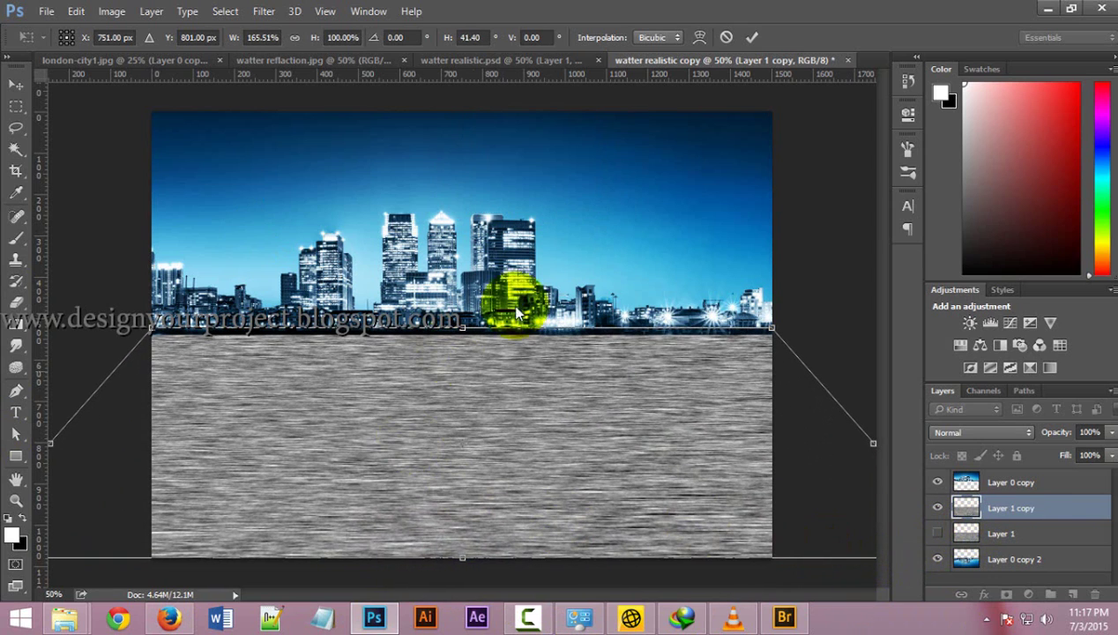
click(751, 37)
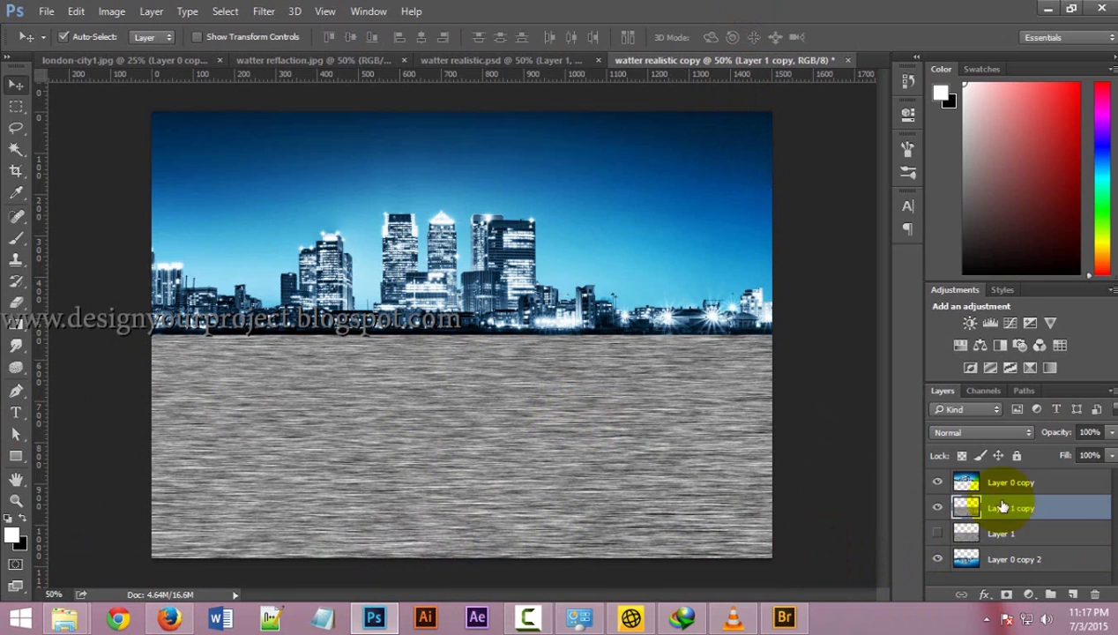
Set Layer 1 copy to Overlay at 30% opacity, then show and select Layer 1
click(977, 431)
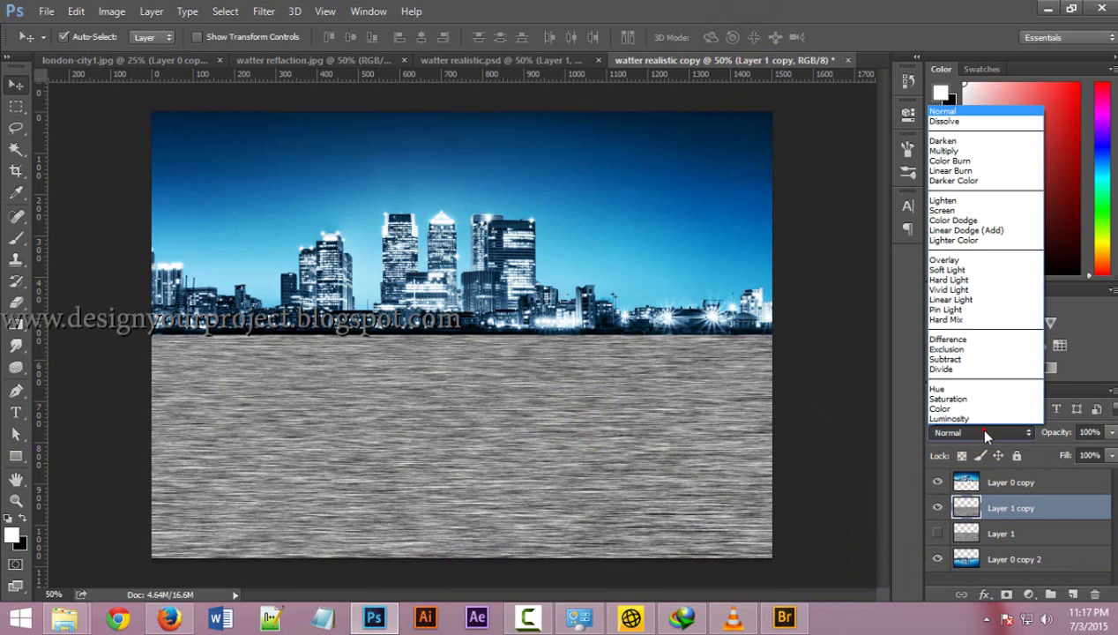
click(974, 259)
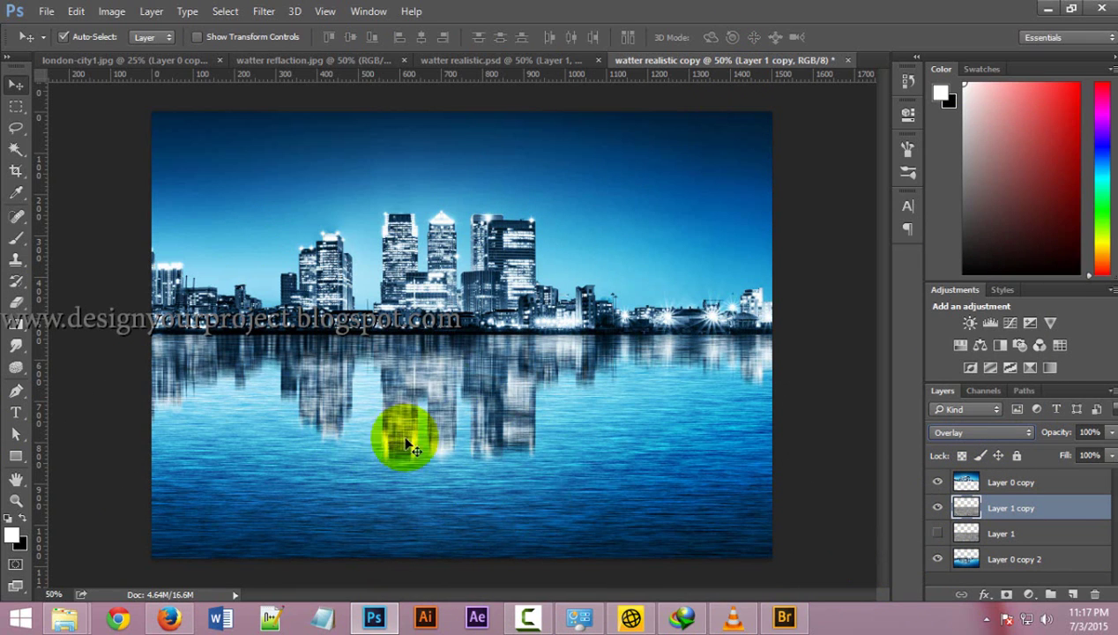
click(1090, 431)
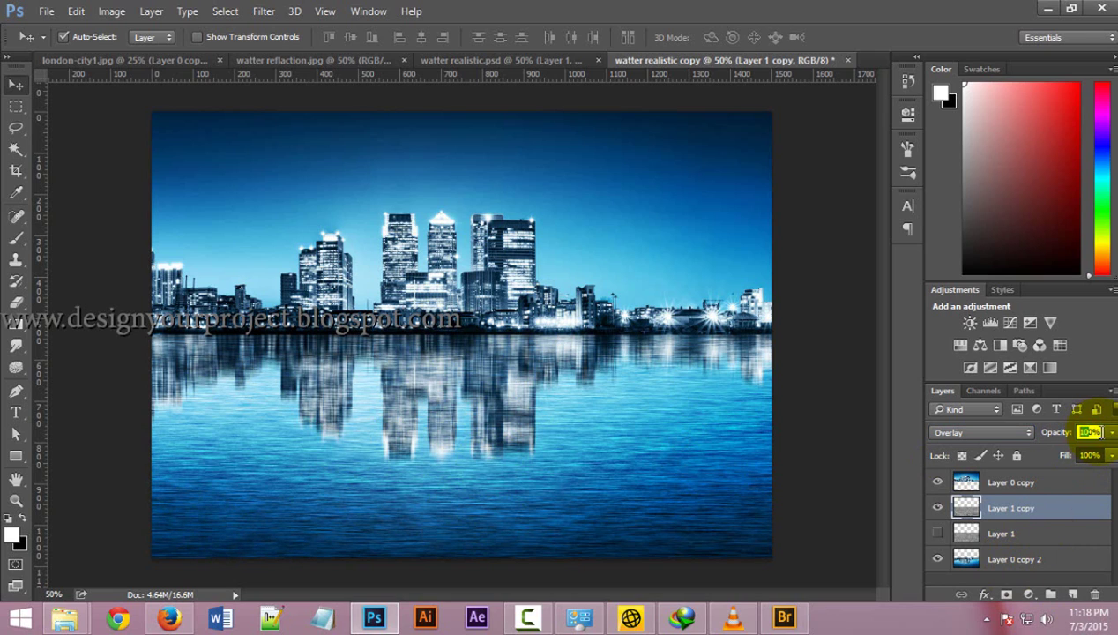
text(30)
key(Return)
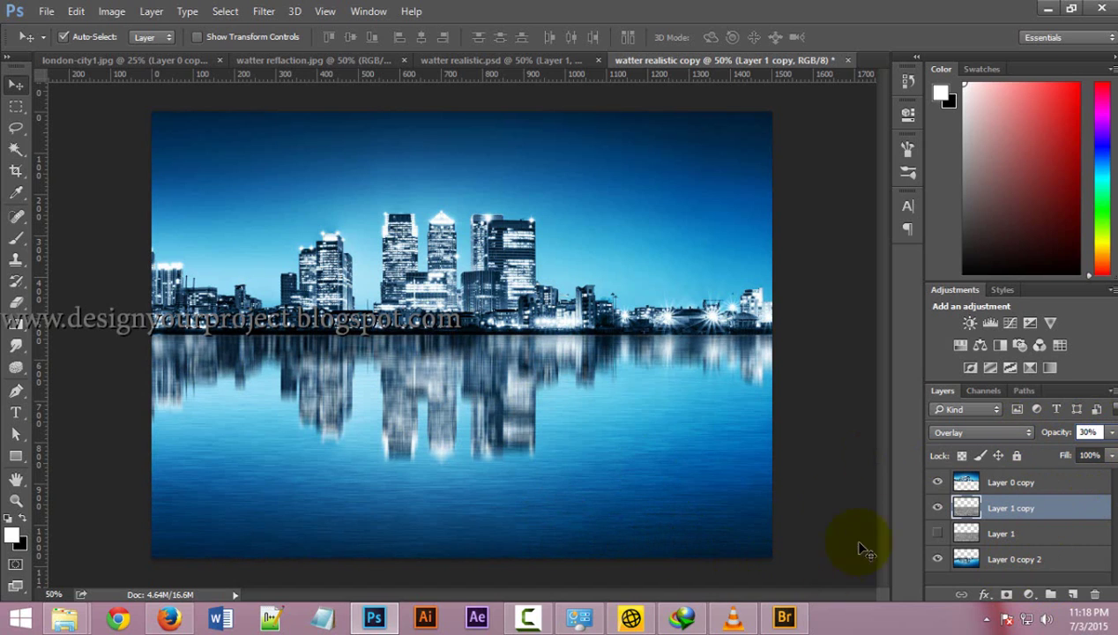
click(936, 533)
click(1003, 534)
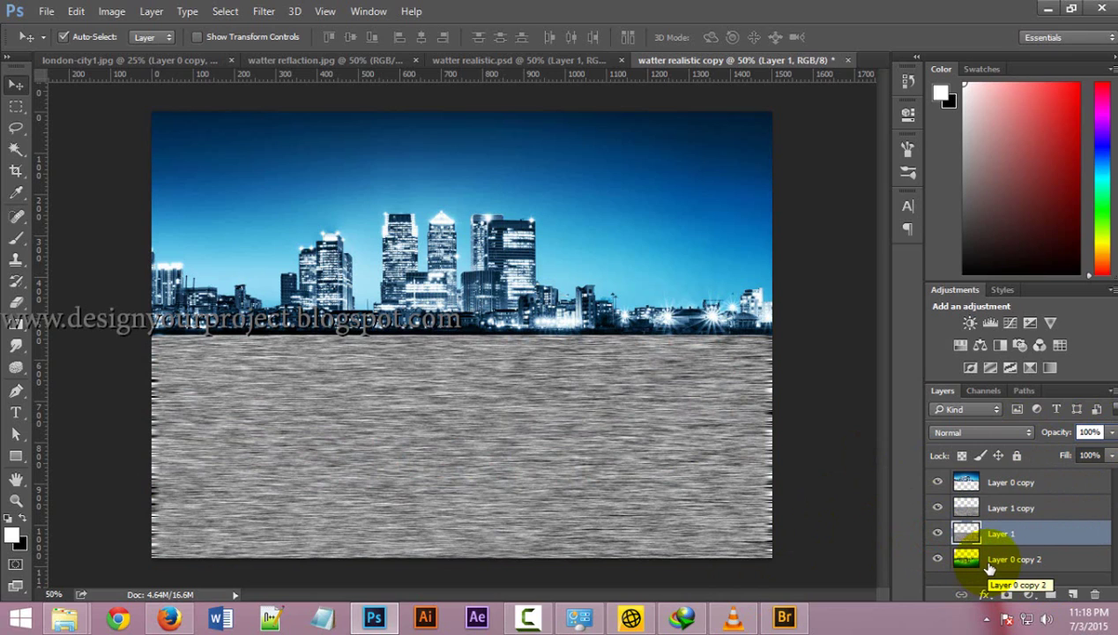
Apply Image > Adjustments > Invert to the Layer 1 water texture
click(111, 11)
mouse_move(136, 53)
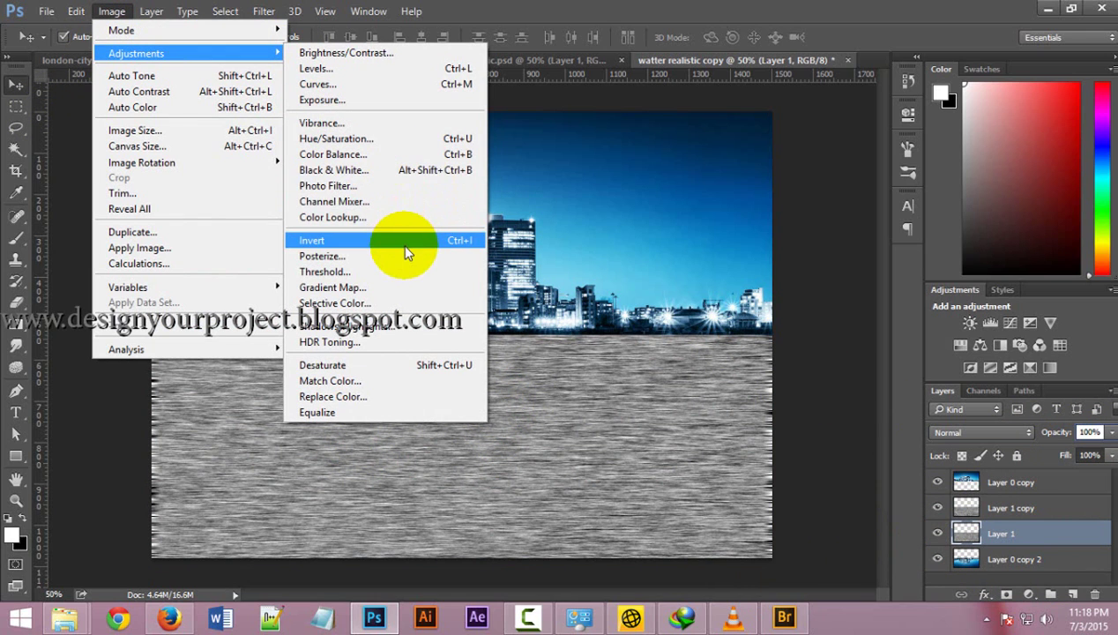
click(408, 253)
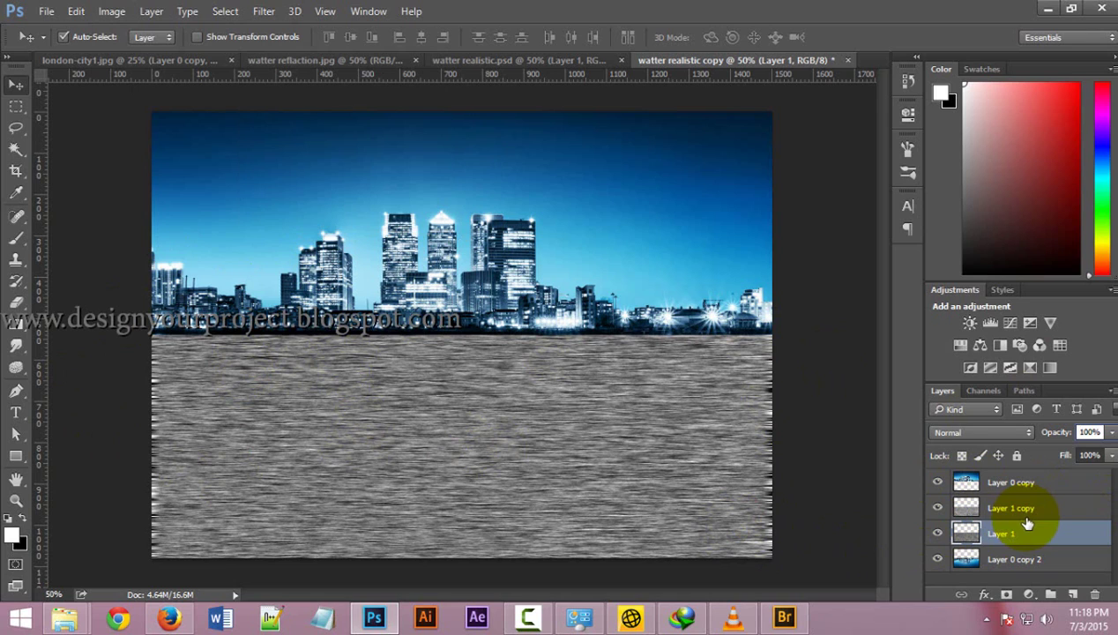
Set Layer 1's blend mode to Soft Light with 30% opacity
click(971, 431)
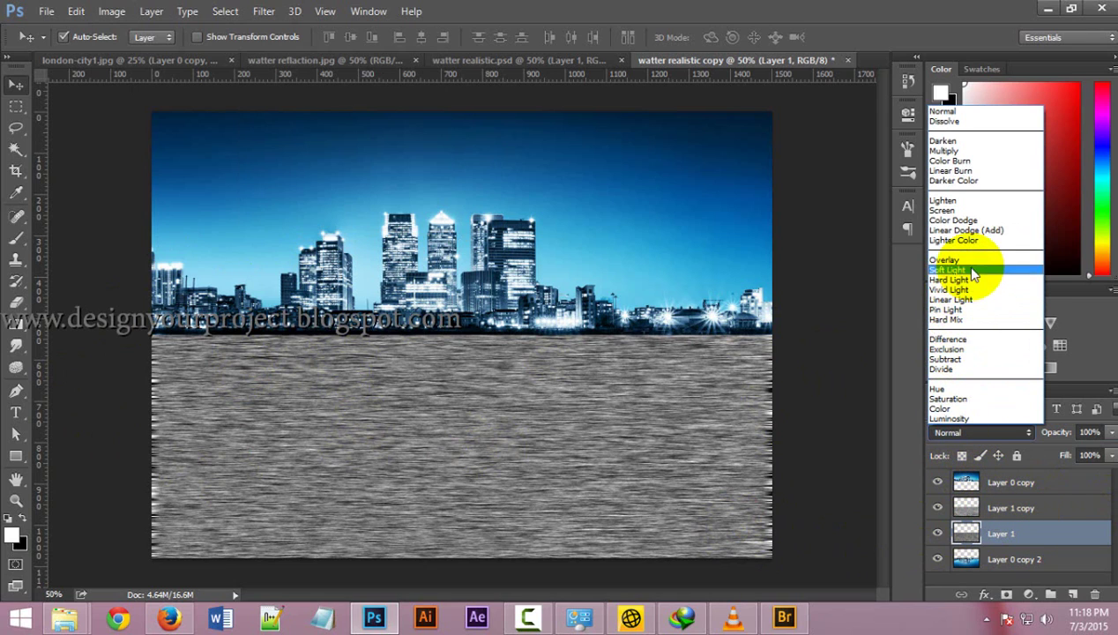
click(948, 269)
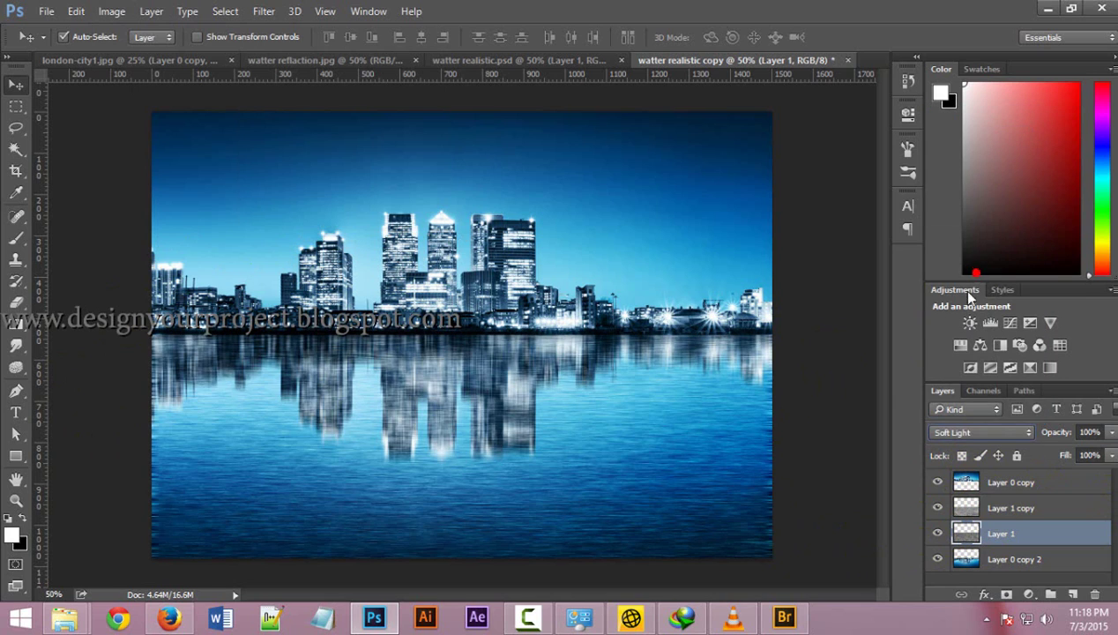
click(1089, 431)
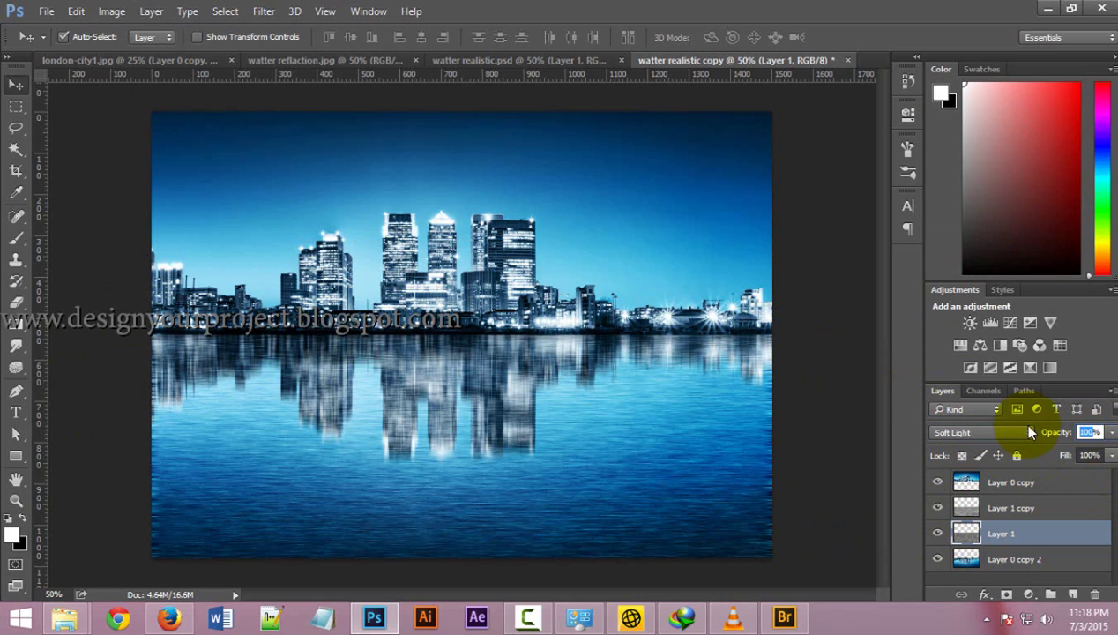
text(30)
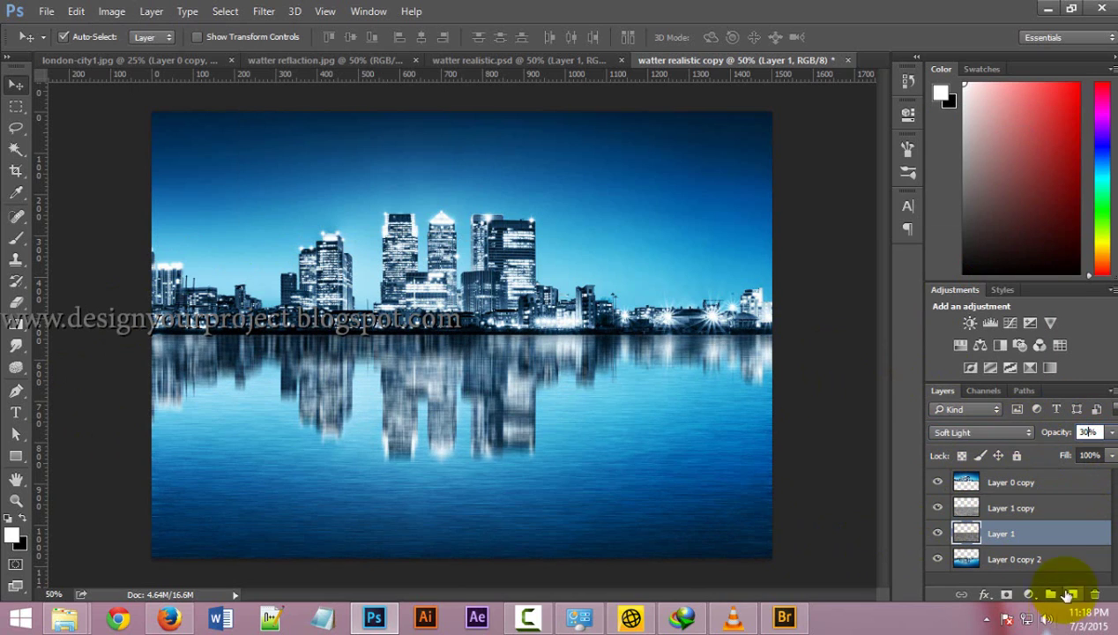
click(937, 533)
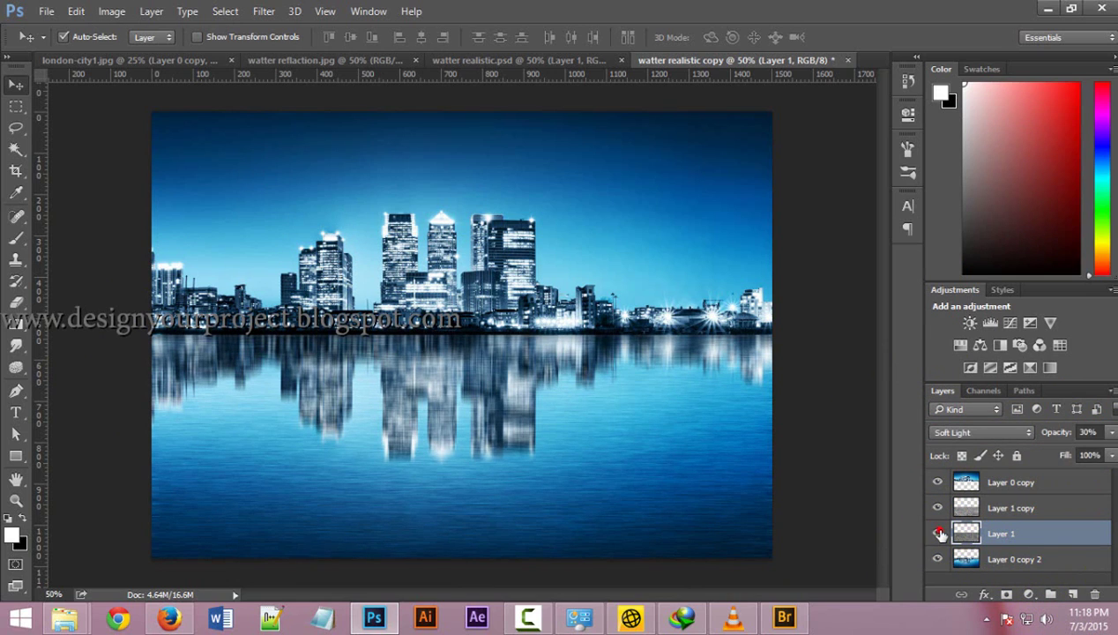
click(1048, 524)
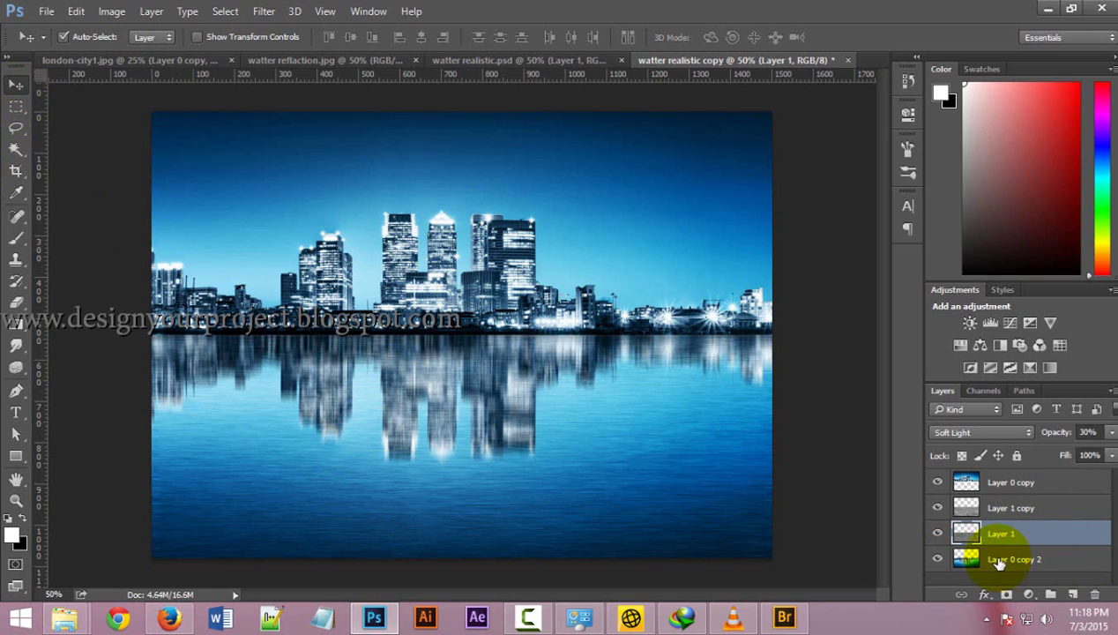
Stamp visible layers into a merged Layer 2 and group the four original layers into Group 1
click(1038, 481)
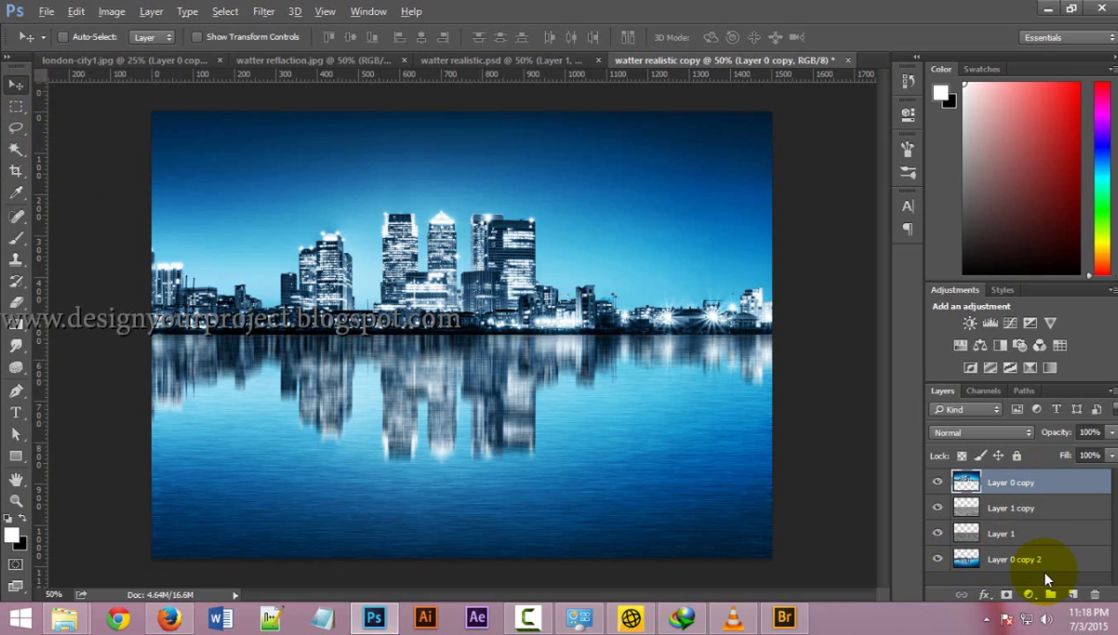
key(ctrl+shift+alt+e)
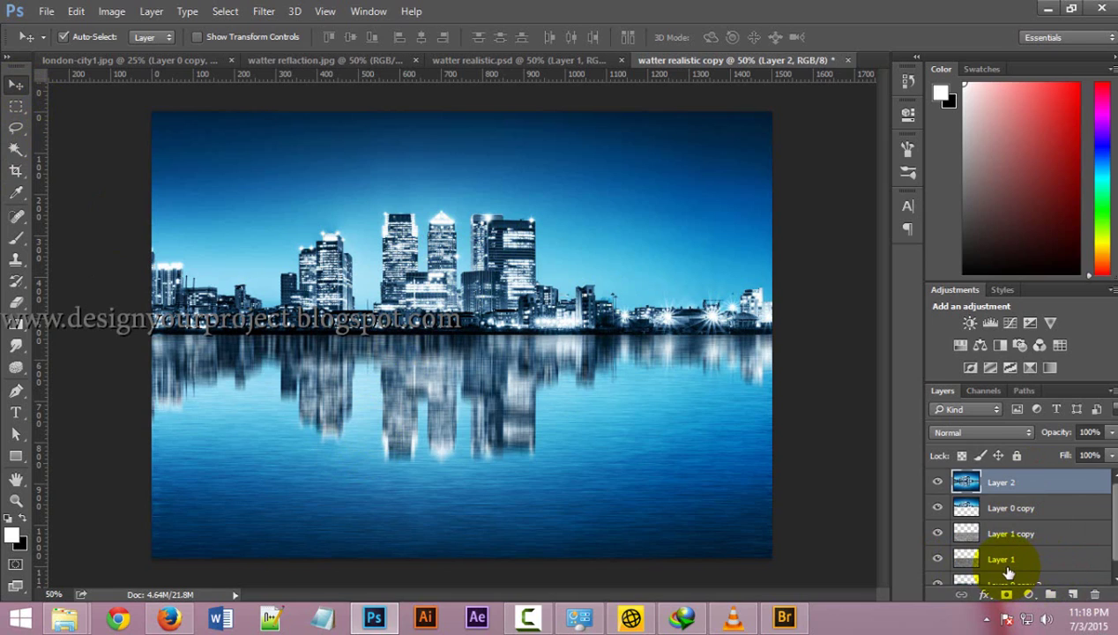
click(1027, 509)
scroll(1023, 529, down, 1)
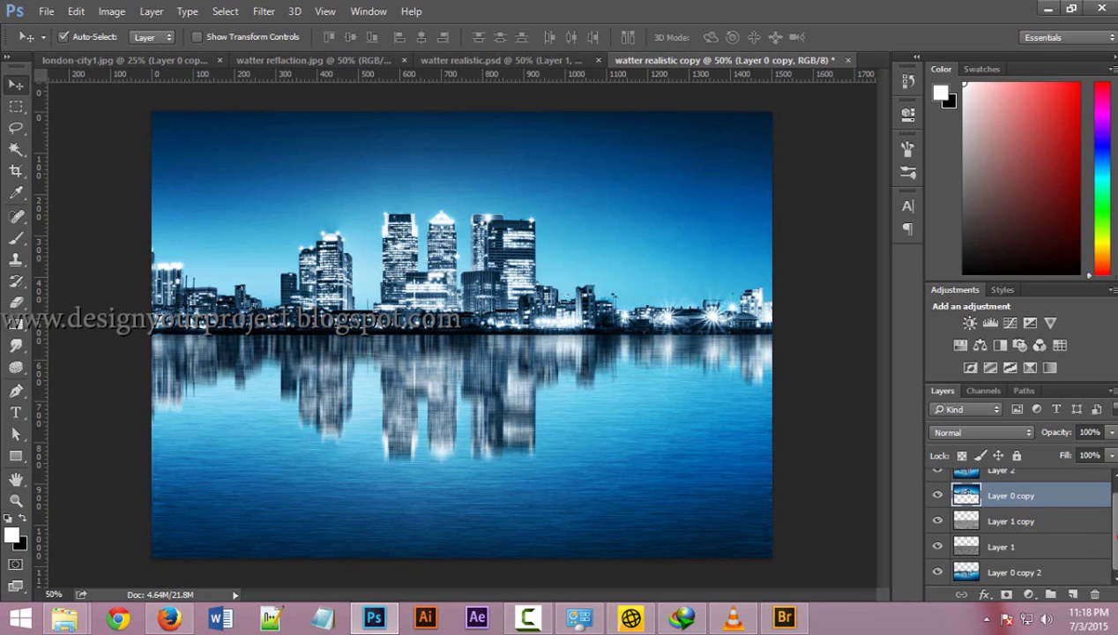
shift+click(1036, 573)
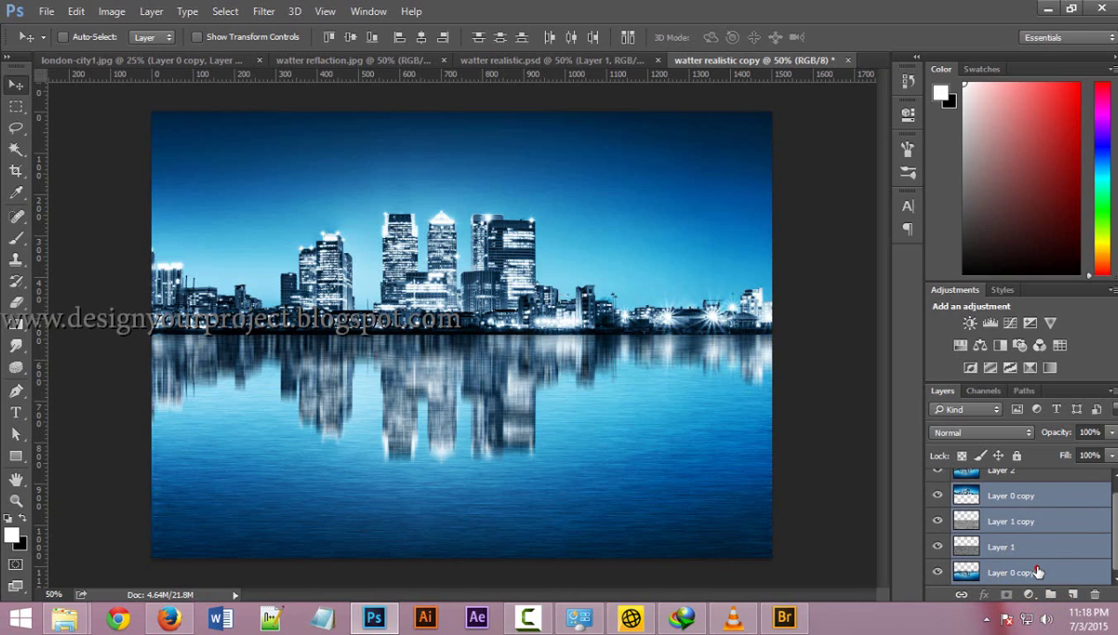
drag(1037, 572, 1050, 594)
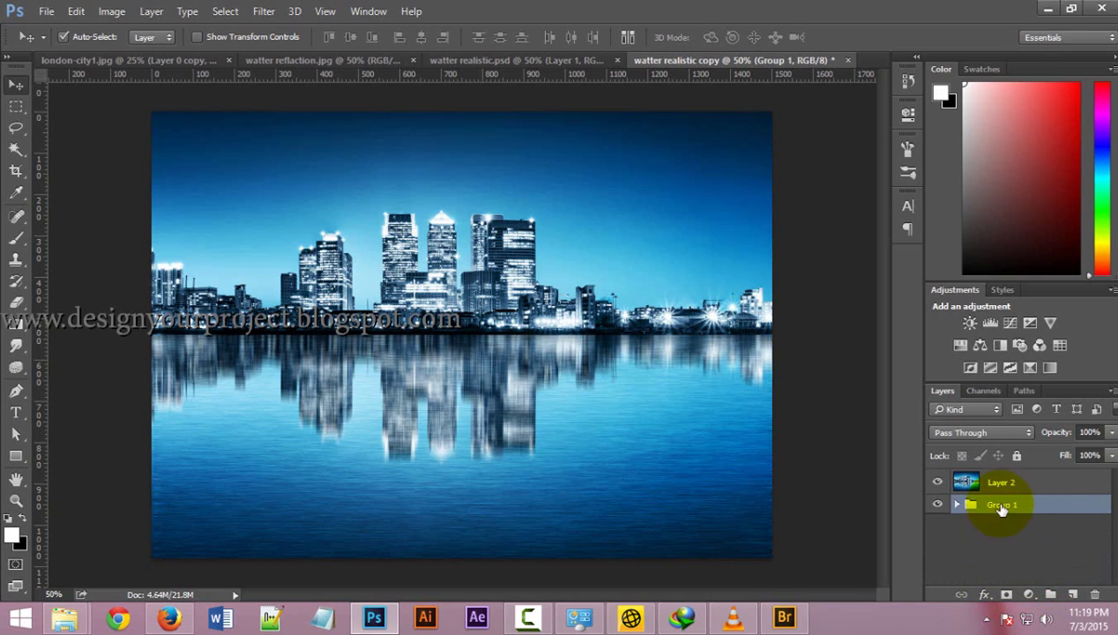
Dismiss the download manager warning and registration pop-ups
click(1073, 595)
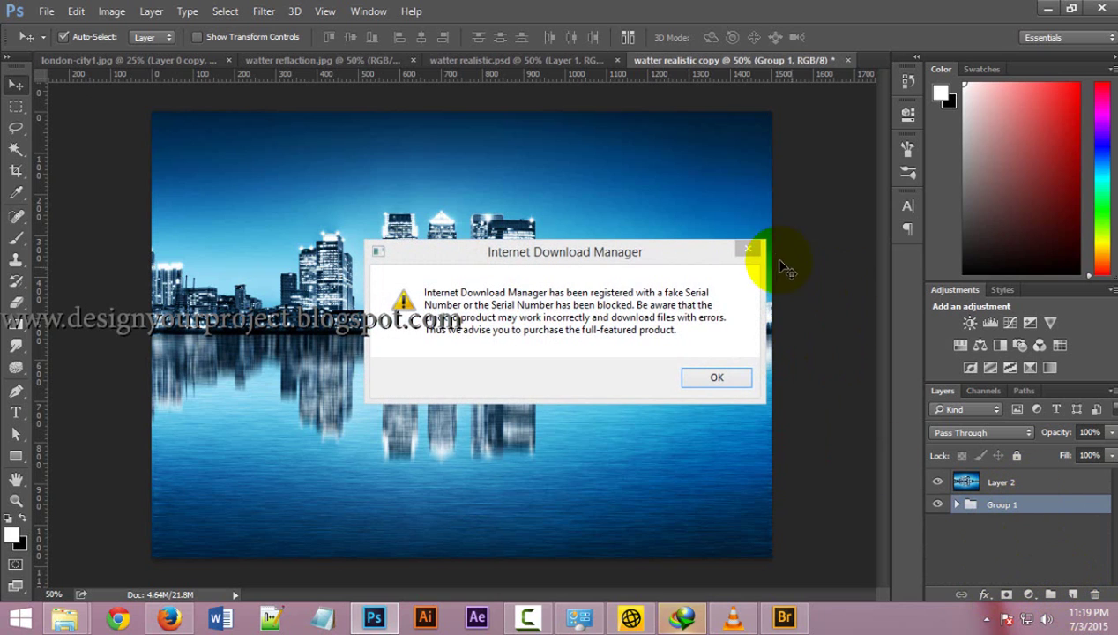
click(747, 248)
click(642, 389)
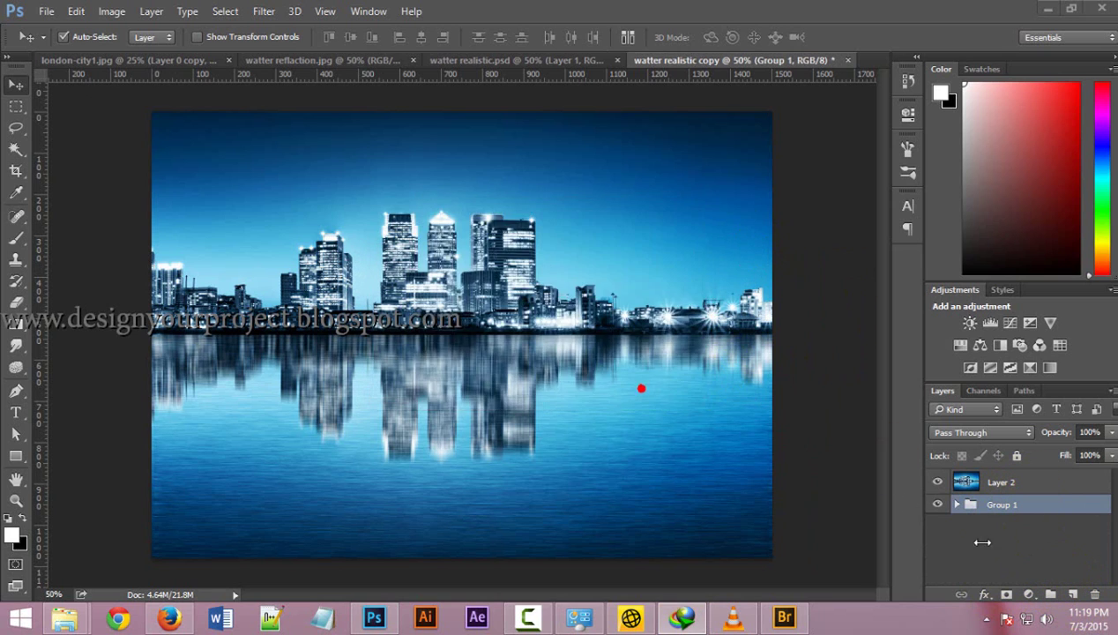
Add an empty Layer 3 above Layer 2 and choose the Foreground to Transparent gradient preset
click(1071, 594)
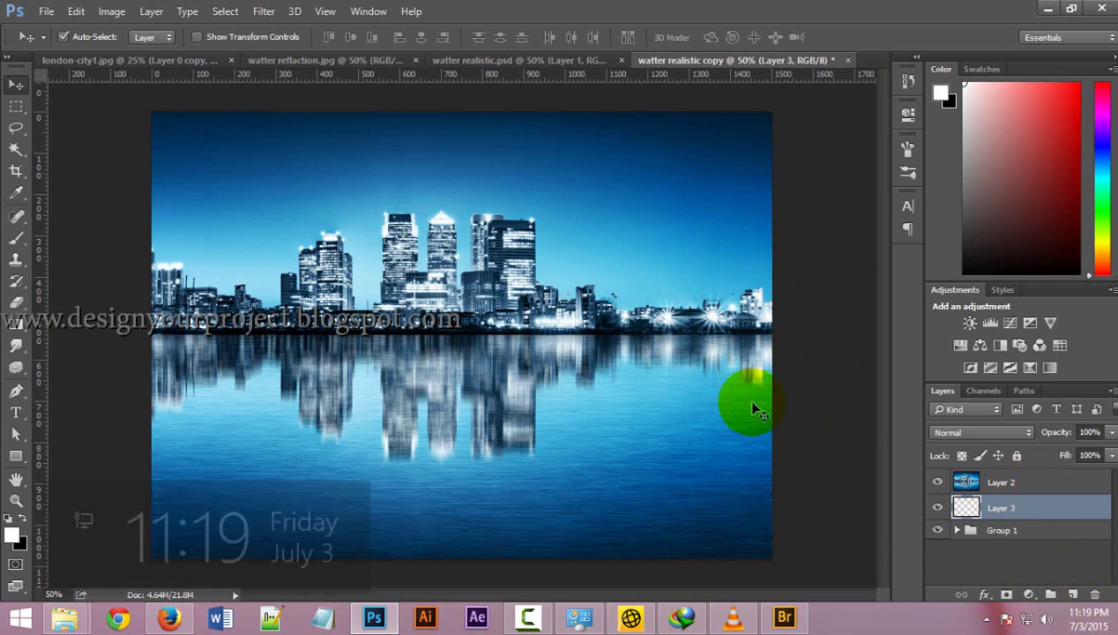
drag(1050, 510, 1048, 476)
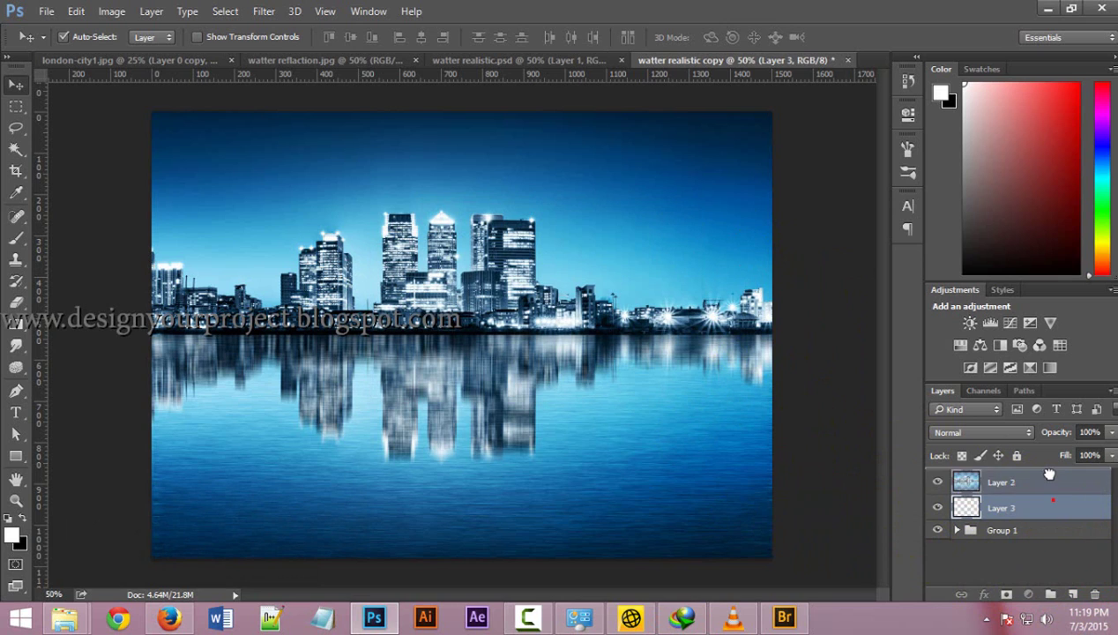
click(9, 326)
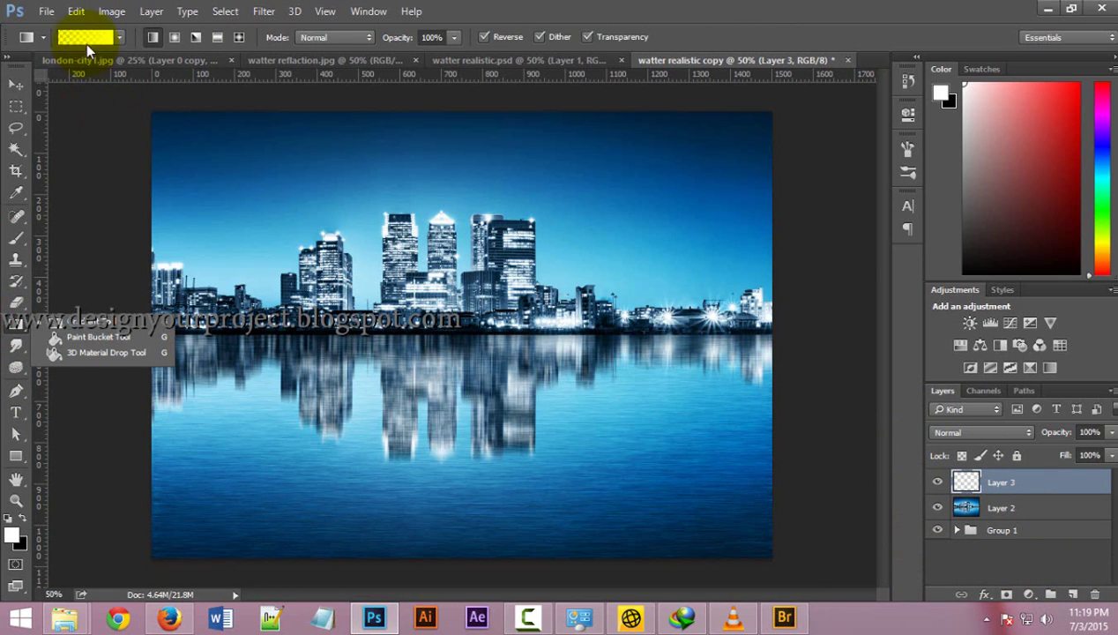
click(85, 37)
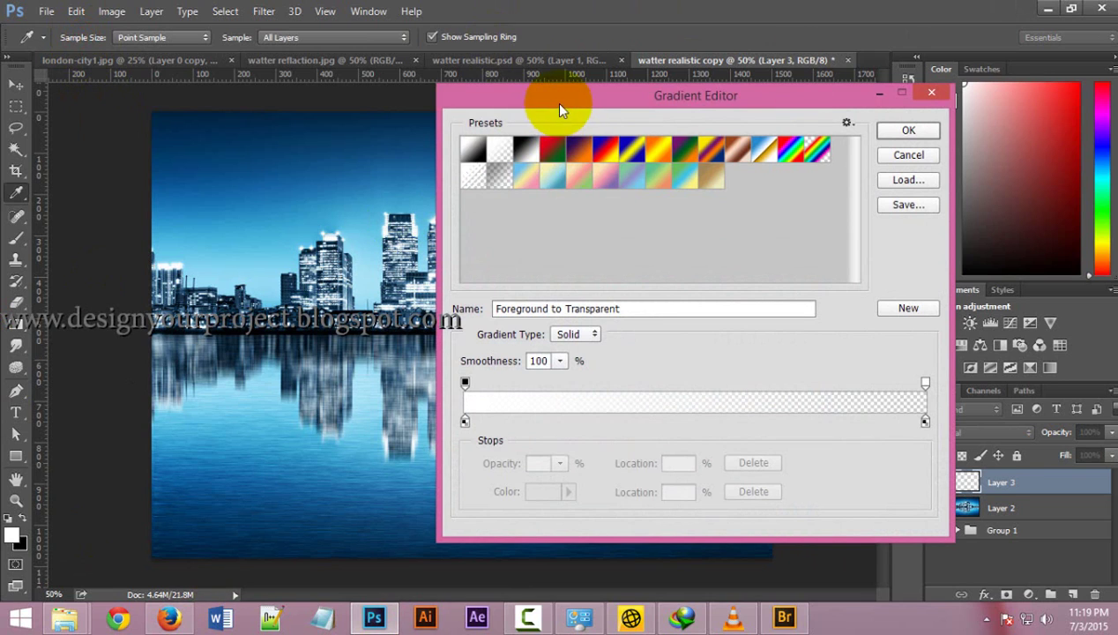
drag(559, 110, 620, 89)
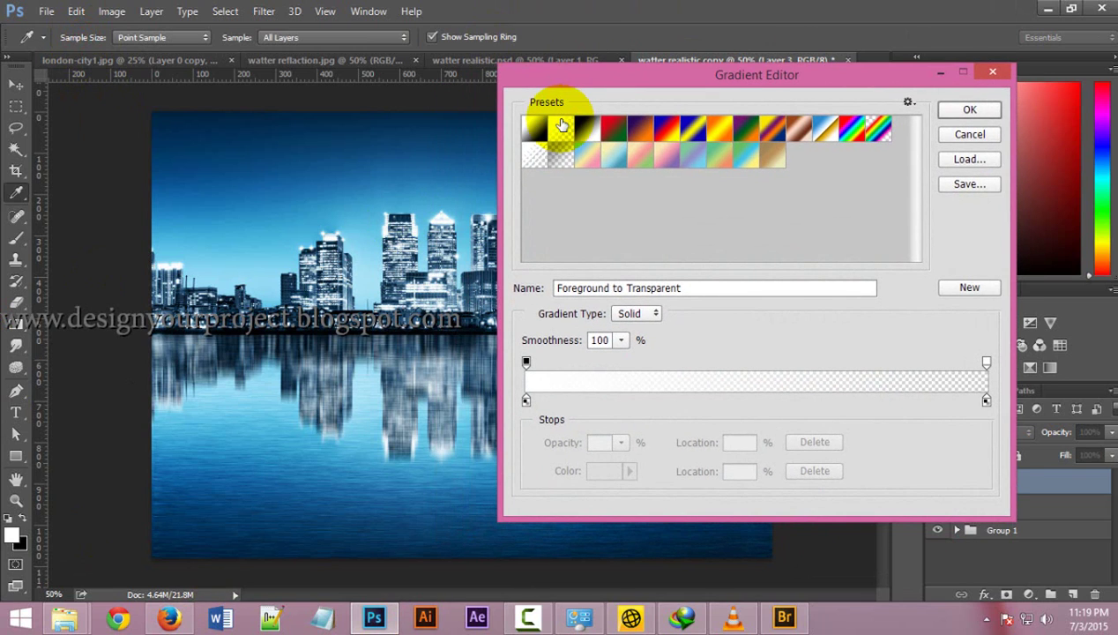
double_click(561, 125)
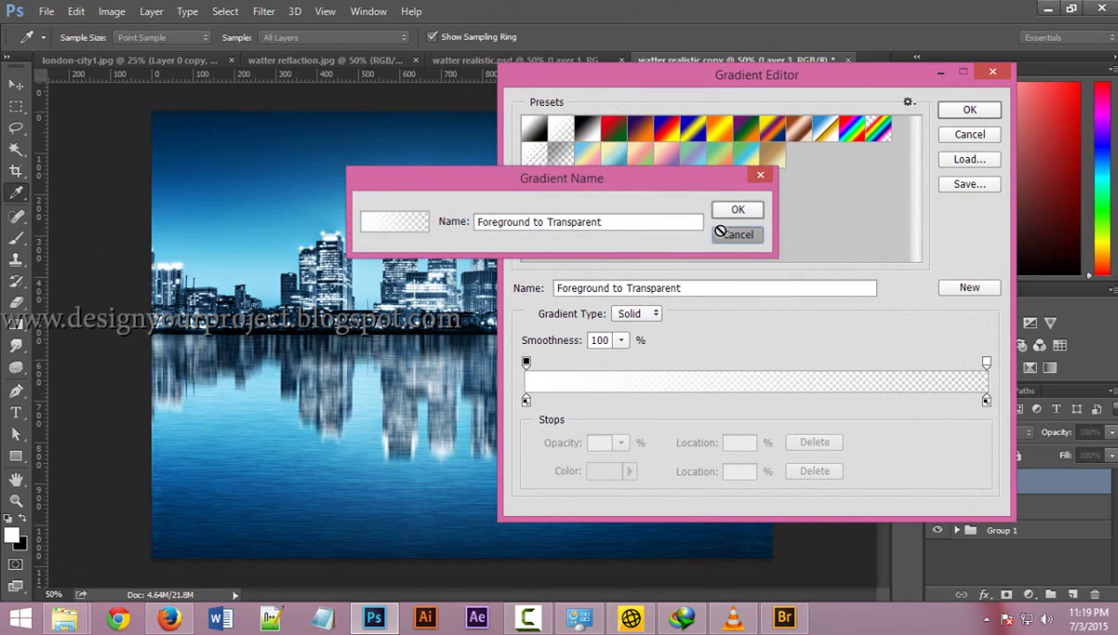
click(723, 233)
click(978, 130)
Make black the foreground colour so the gradient runs black to transparent
click(12, 533)
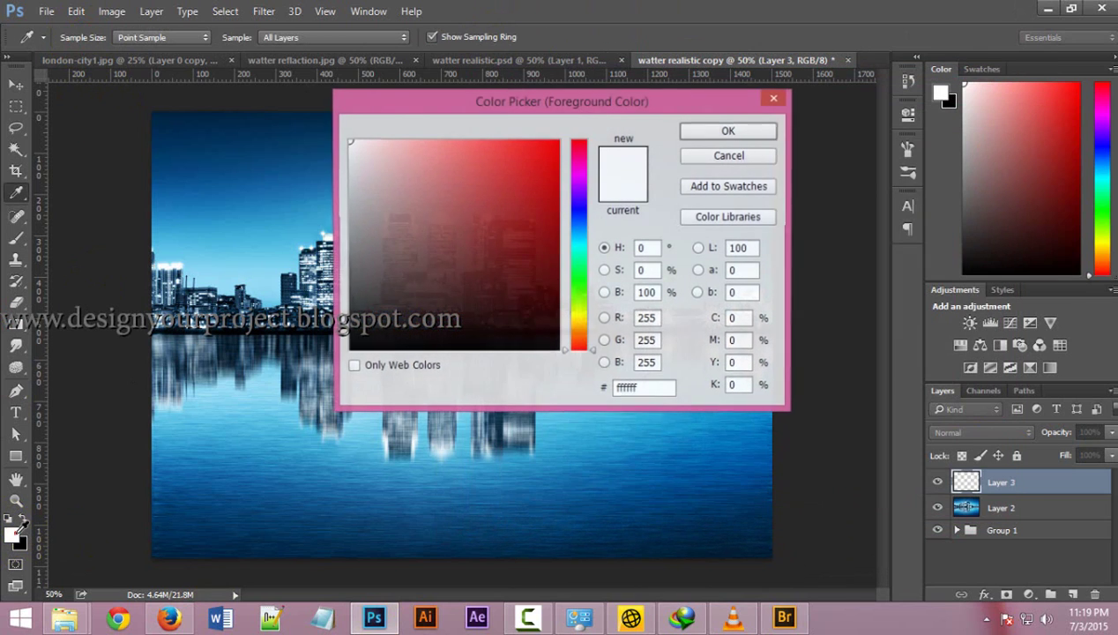
click(745, 155)
click(24, 521)
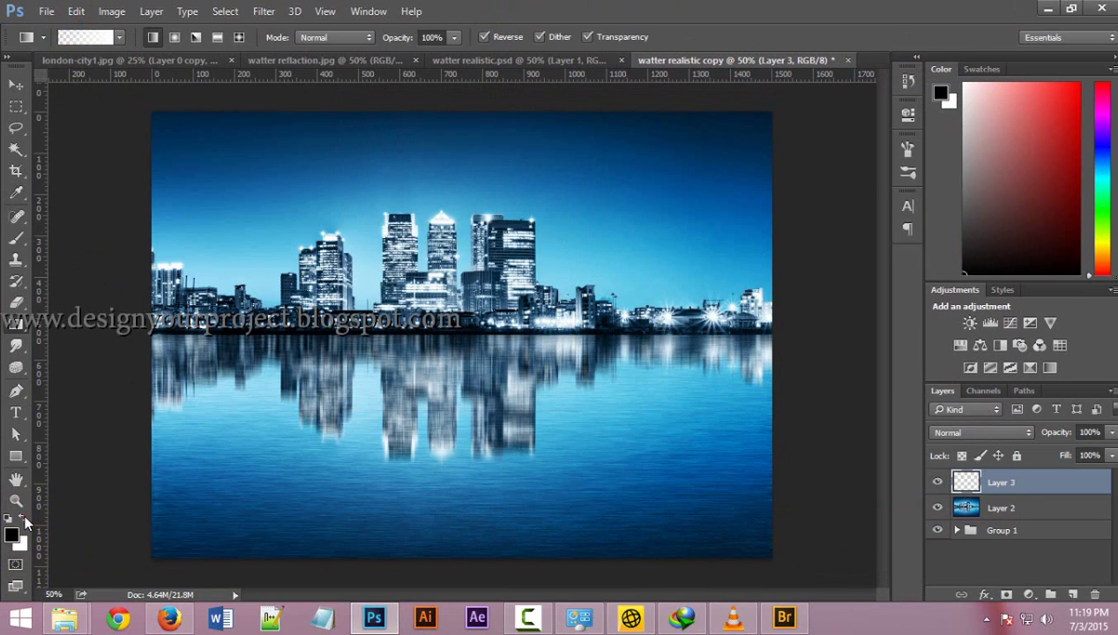
click(89, 35)
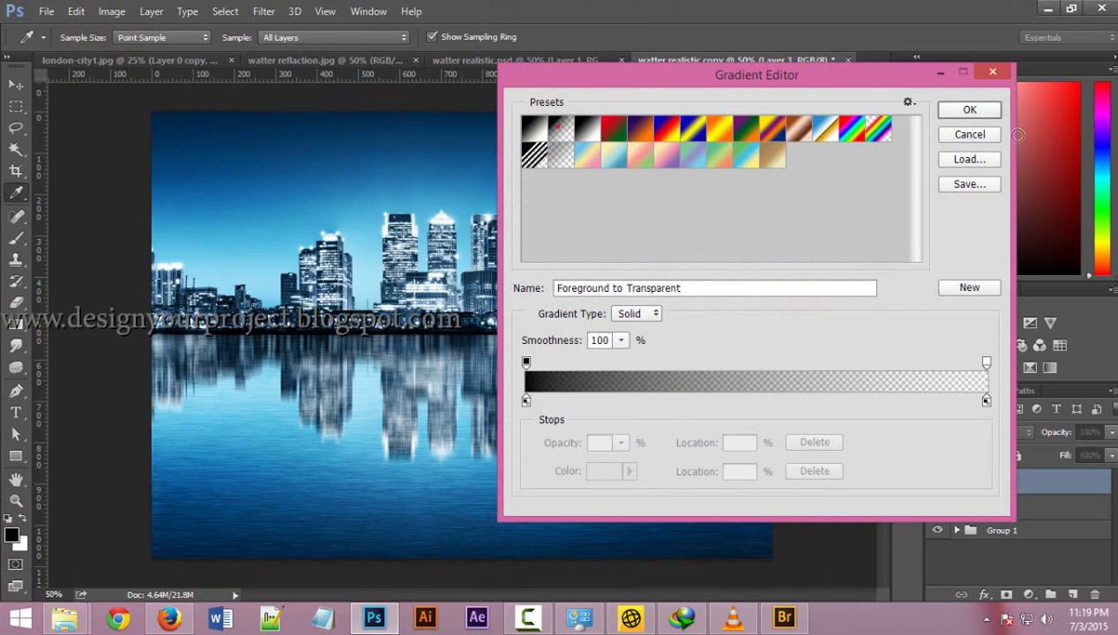
click(969, 111)
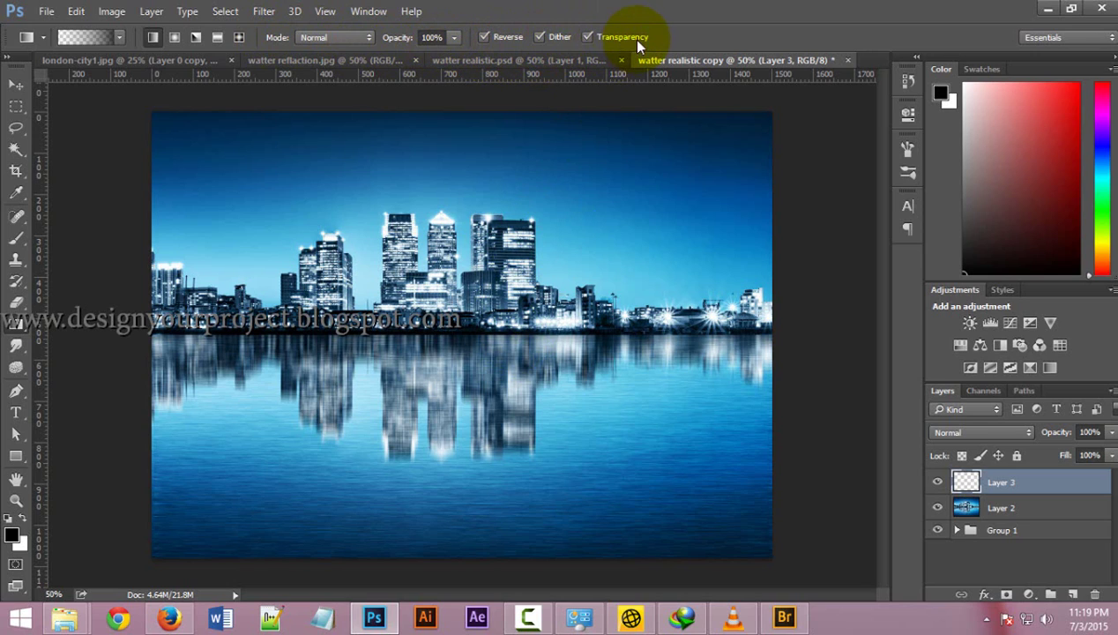
Draw a black-to-transparent gradient from mid-water to the bottom on Layer 3 at 30% opacity
drag(429, 524, 417, 529)
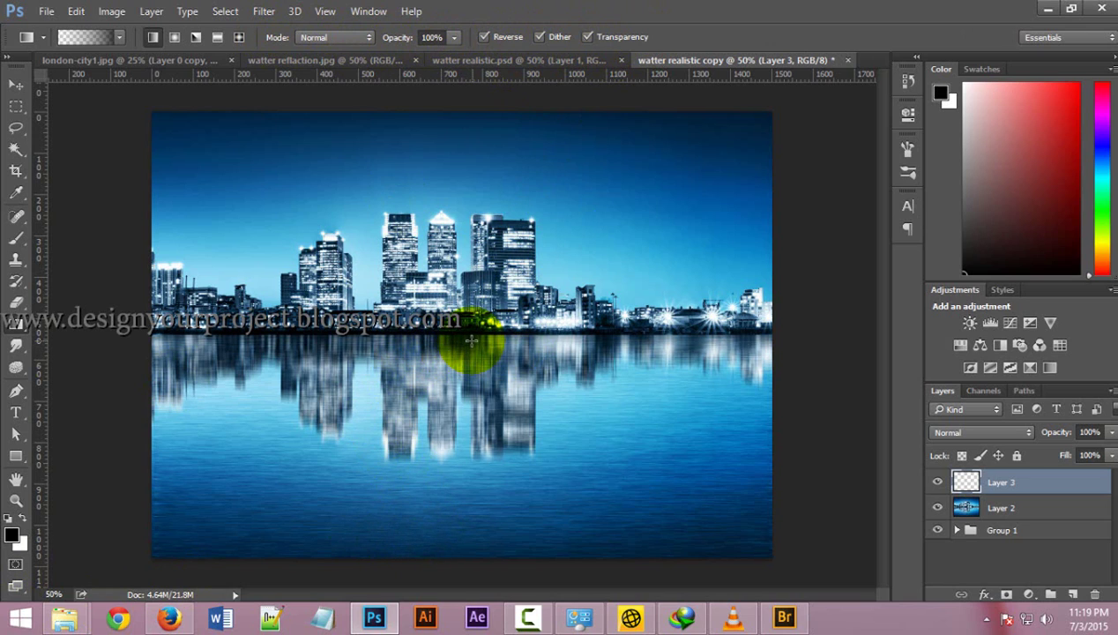
drag(468, 333, 458, 575)
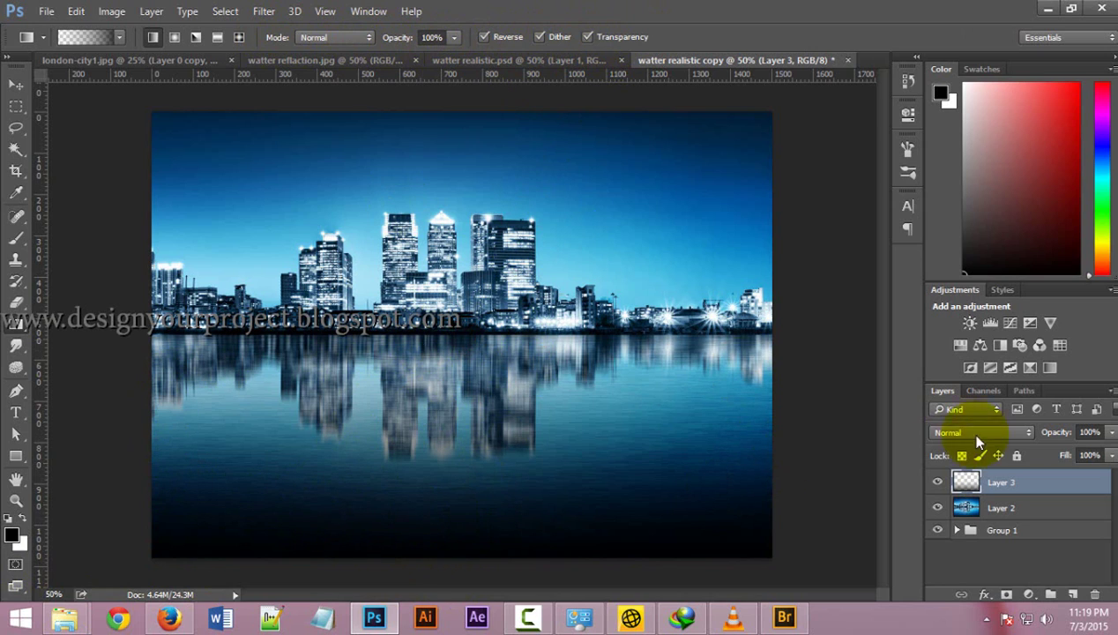
click(1091, 431)
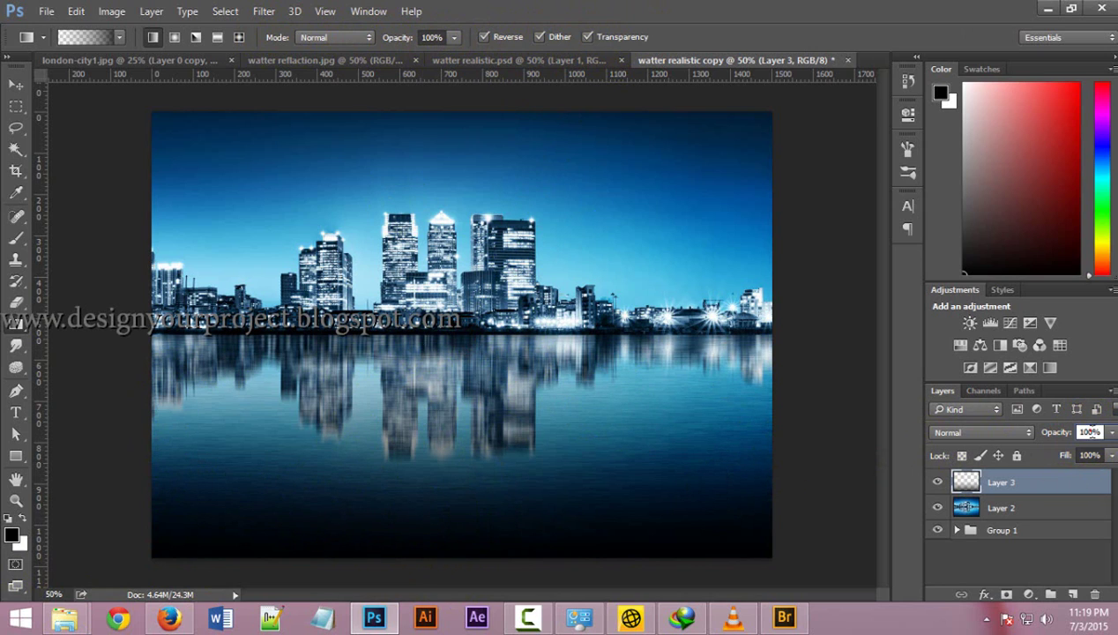
text(30)
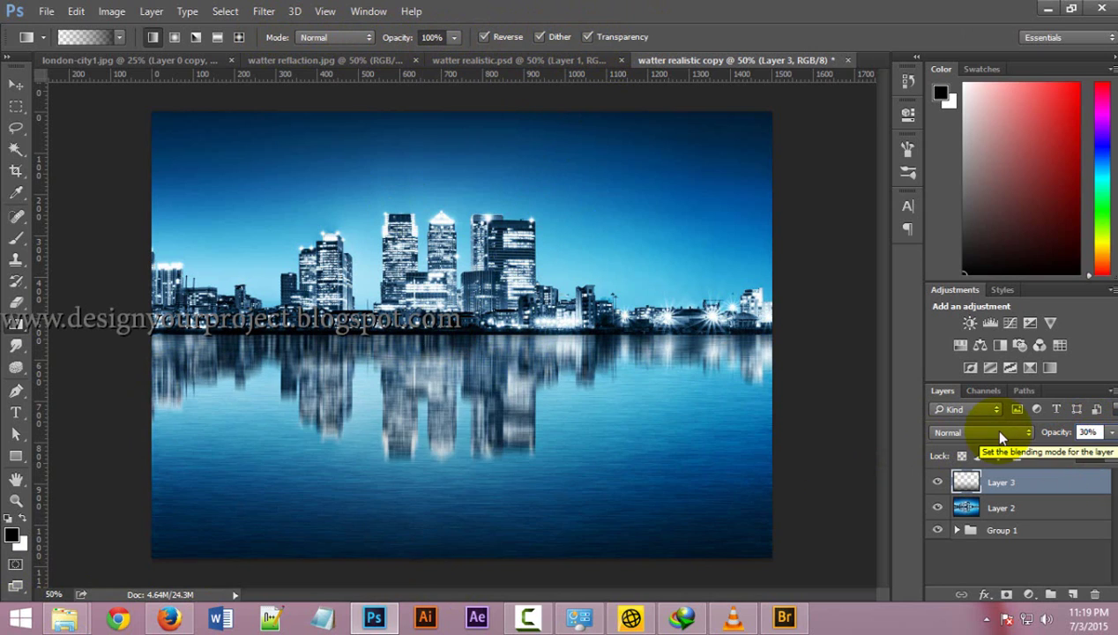
click(937, 482)
click(937, 482)
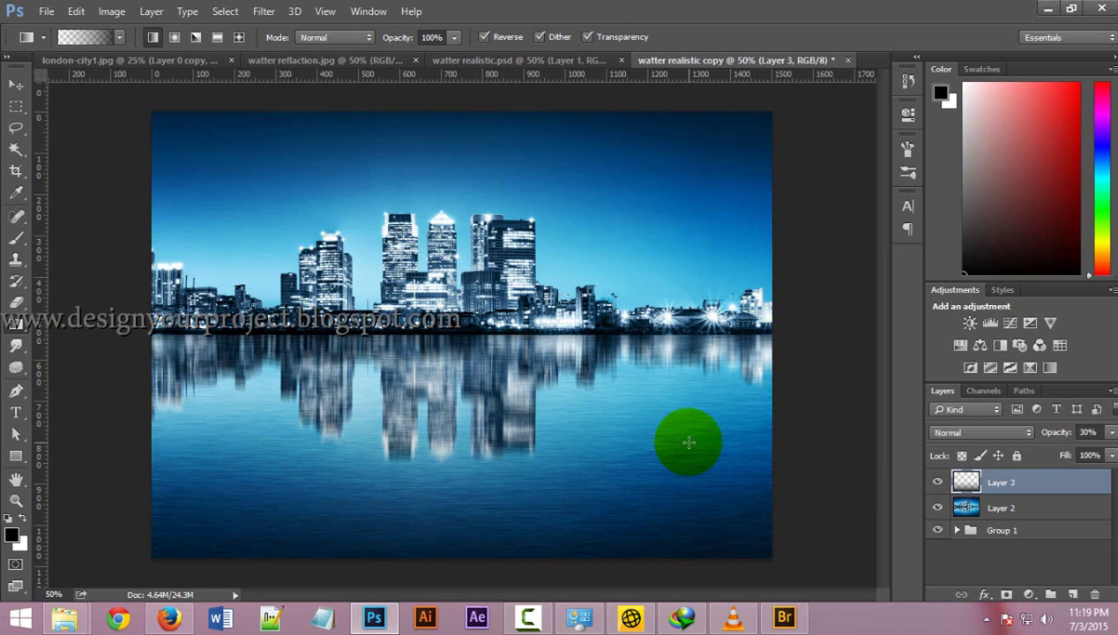
Hide Layer 2 and expand Group 1 to inspect the layers inside it
scroll(531, 331, up, 1)
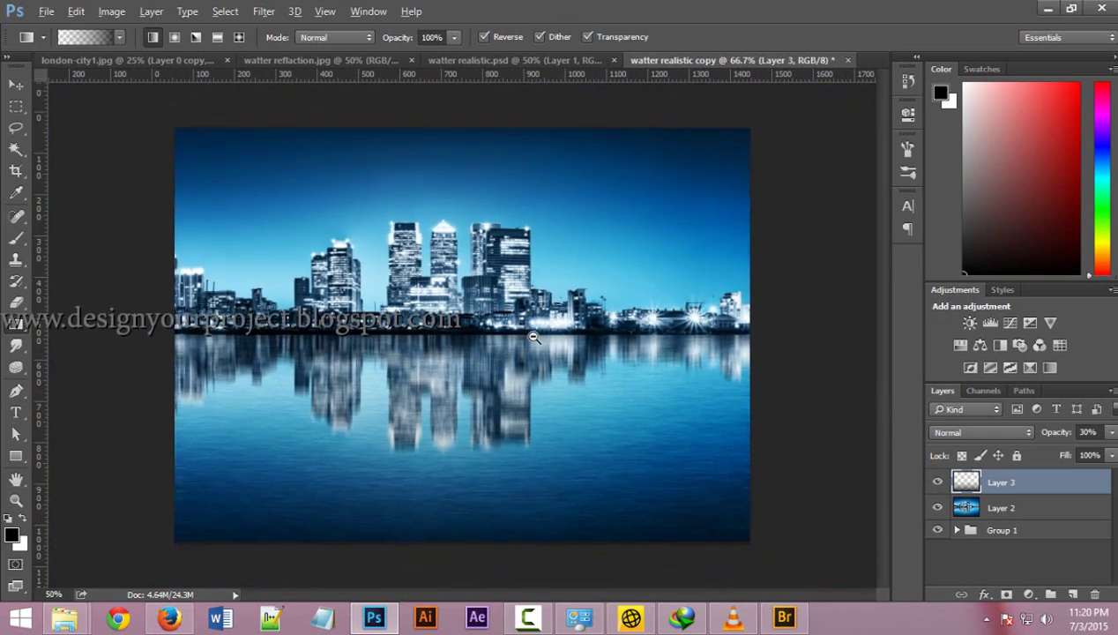
scroll(533, 337, down, 2)
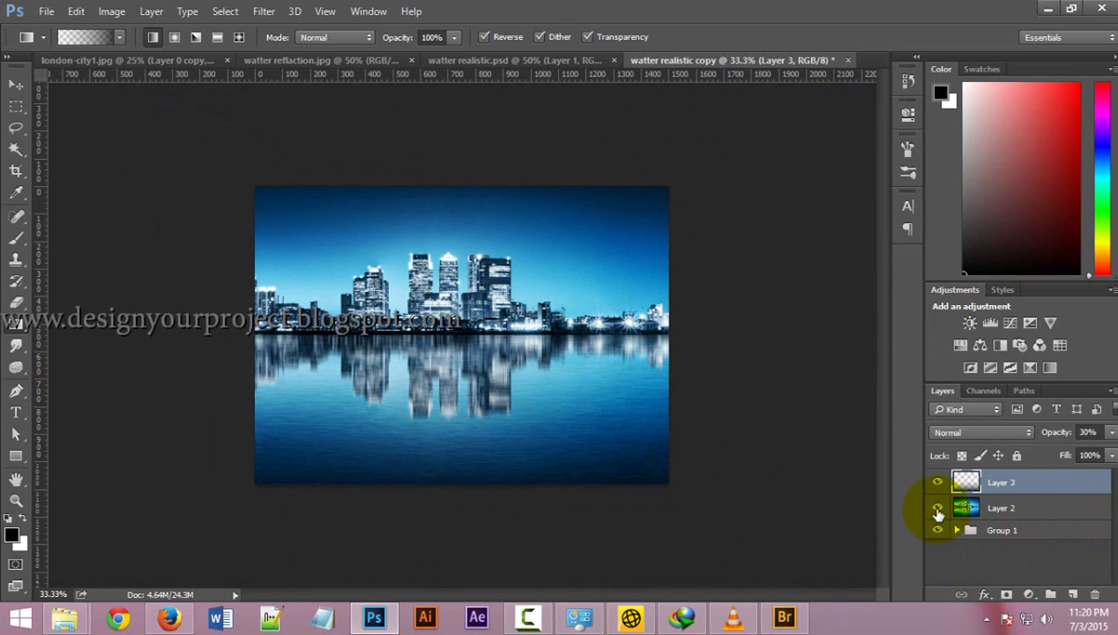
click(937, 509)
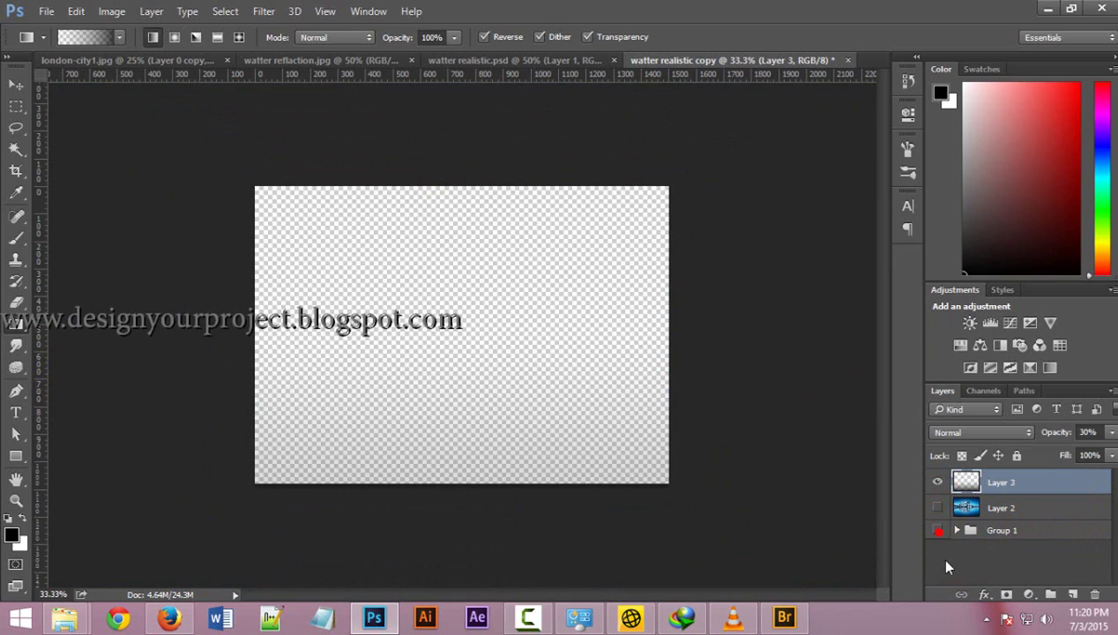
click(937, 530)
click(957, 530)
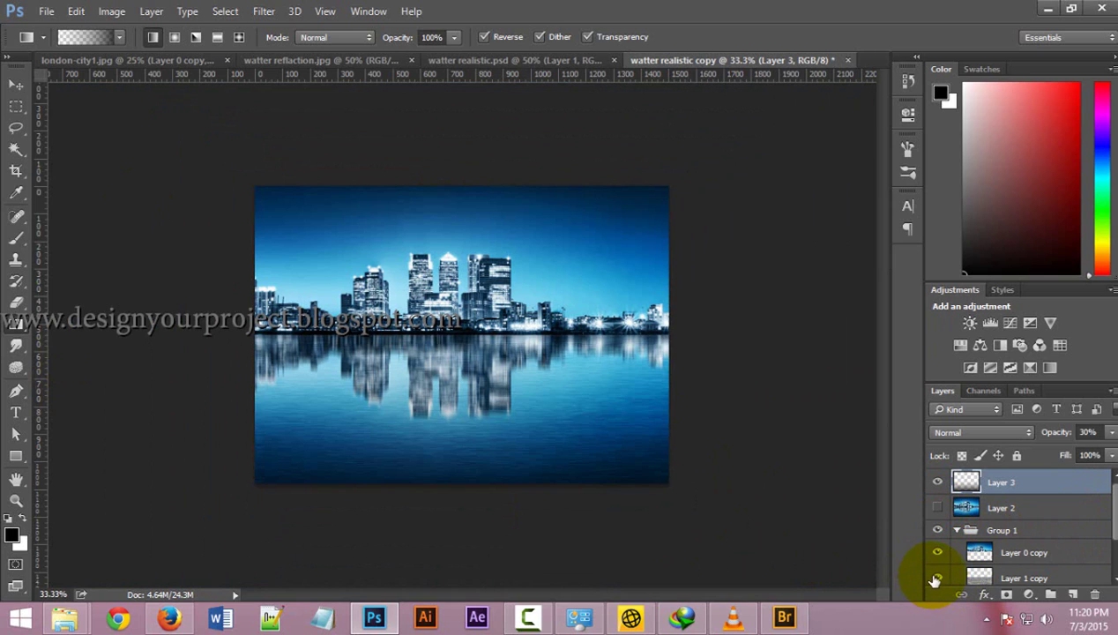
Leave only Layer 0 copy visible inside Group 1, then show Layer 2 again
scroll(1097, 502, down, 2)
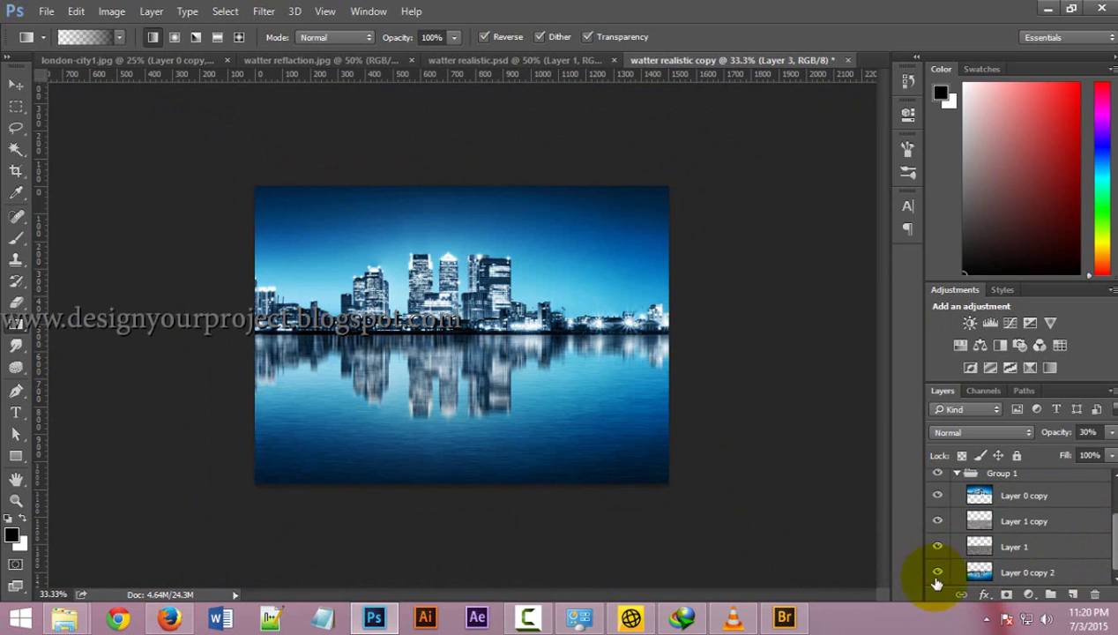
drag(937, 572, 941, 498)
click(937, 495)
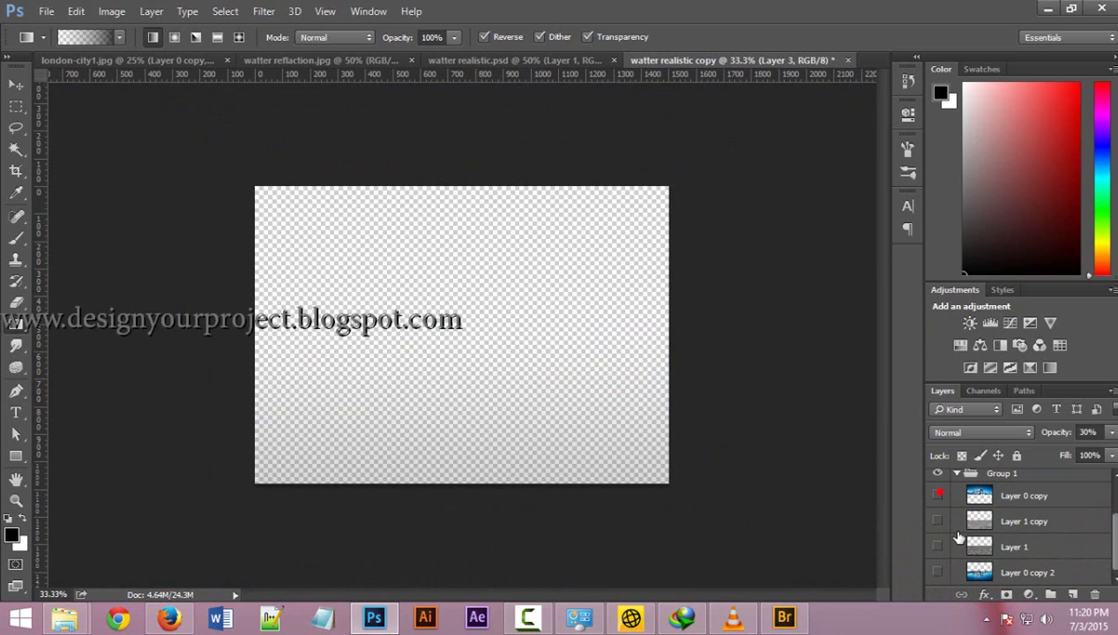
click(937, 495)
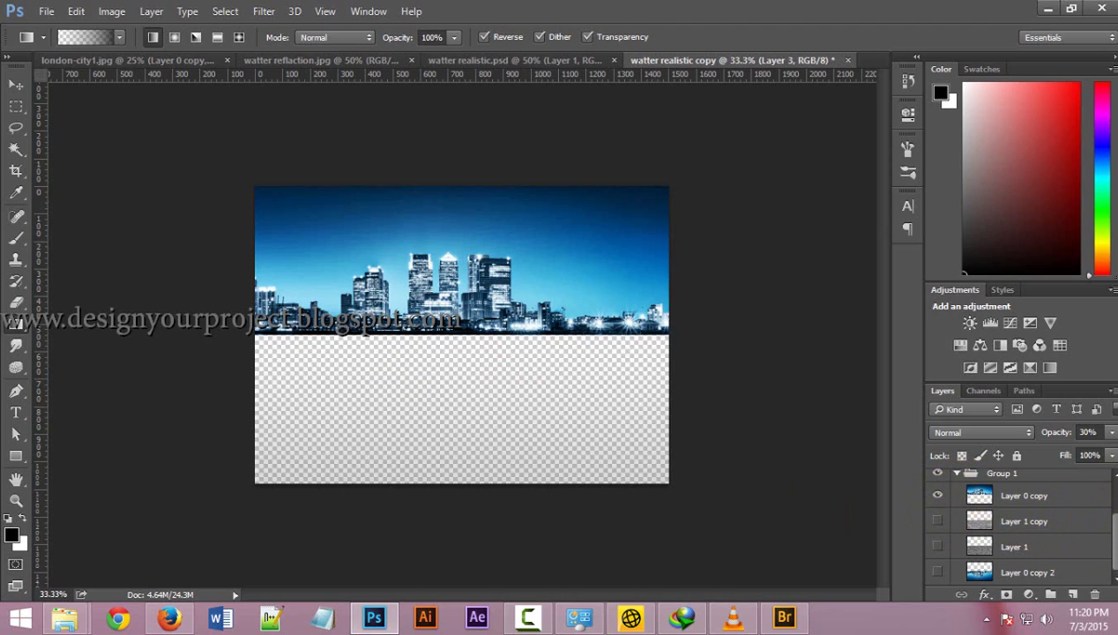
scroll(941, 500, up, 1)
scroll(939, 504, up, 1)
click(937, 507)
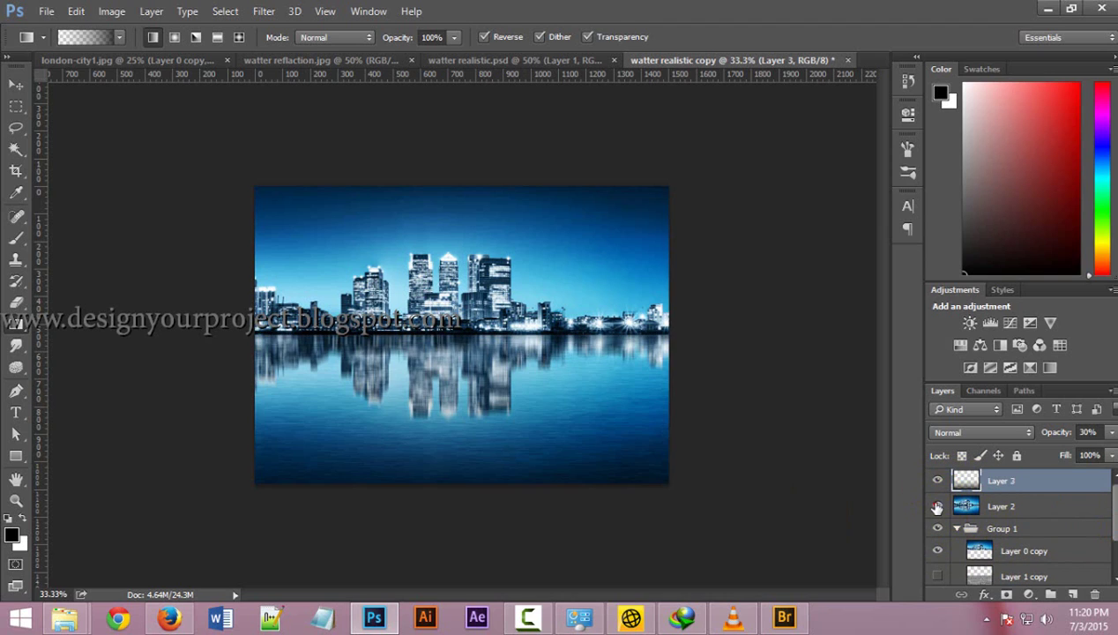